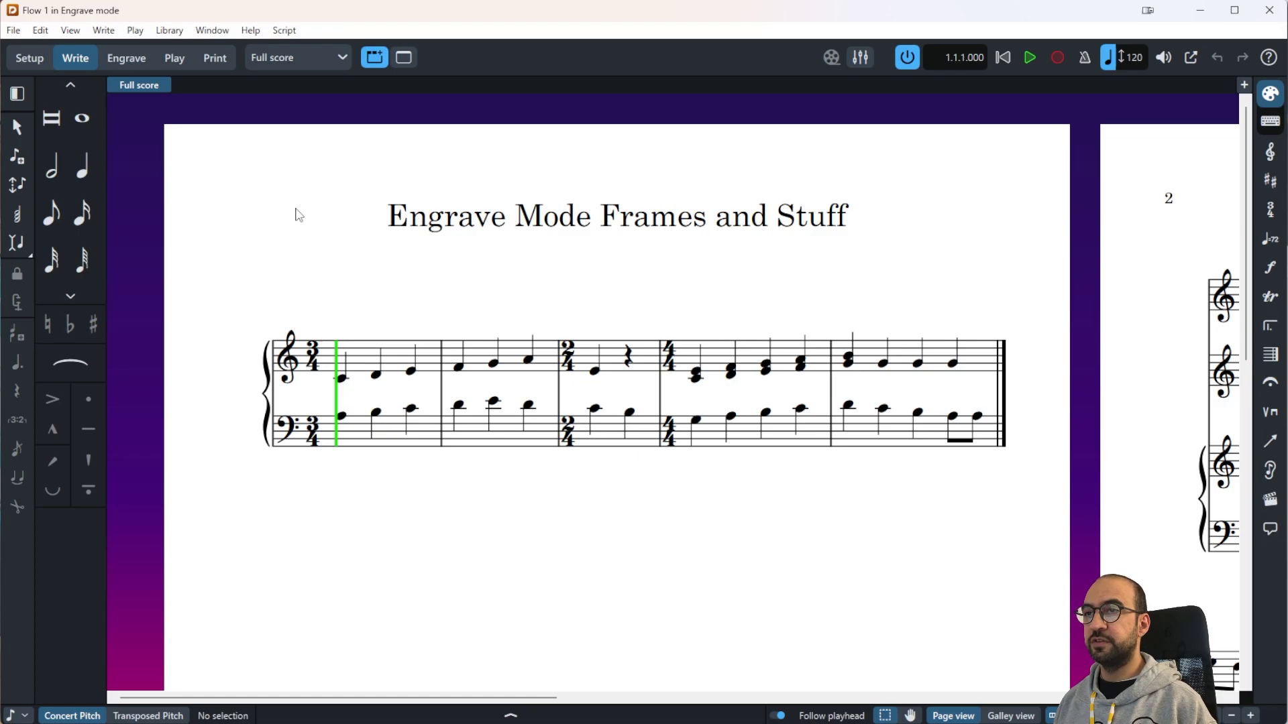
# Step: Switch the piano score to Engrave mode and choose the Graphic Editing tool
pyautogui.click(123, 59)
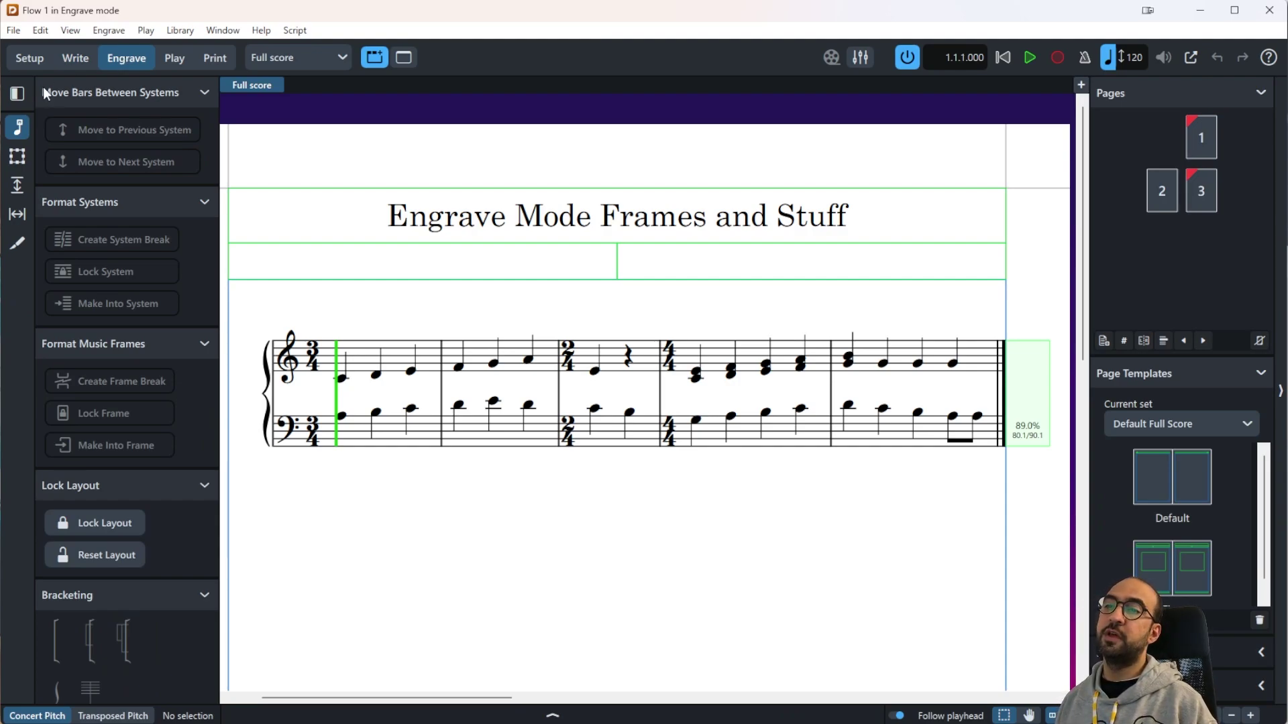
pyautogui.click(19, 131)
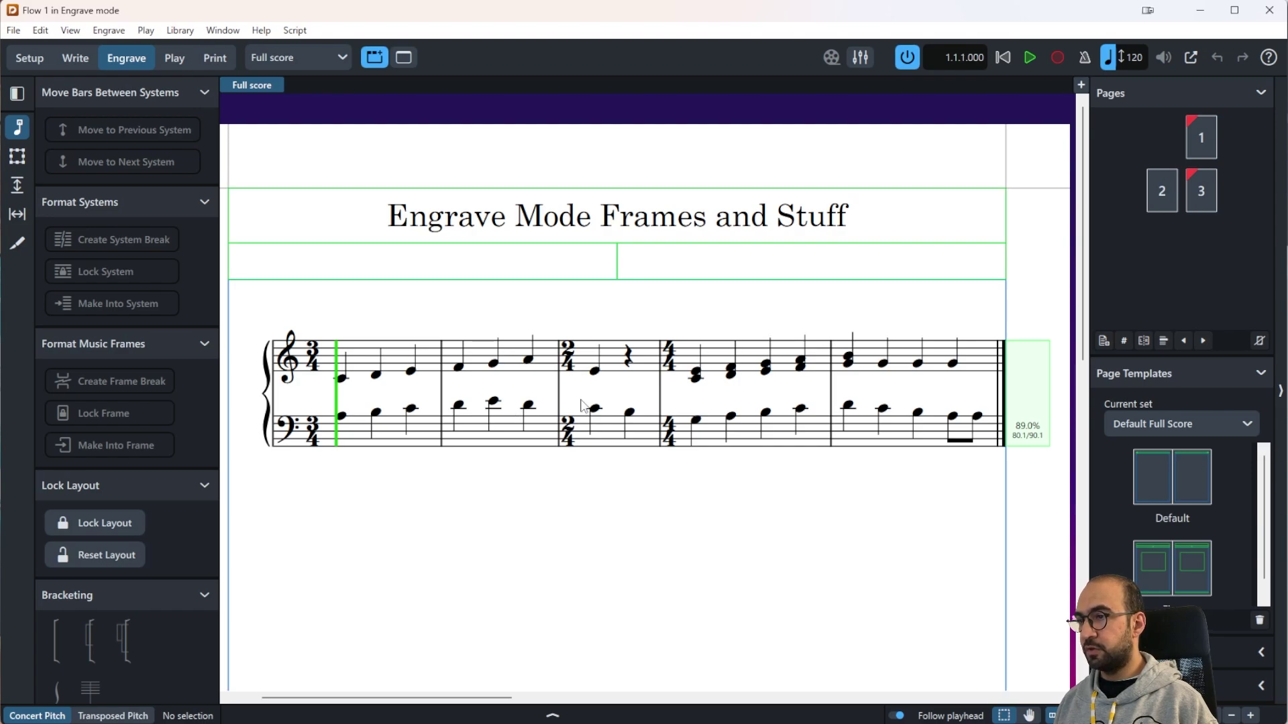
pyautogui.click(595, 374)
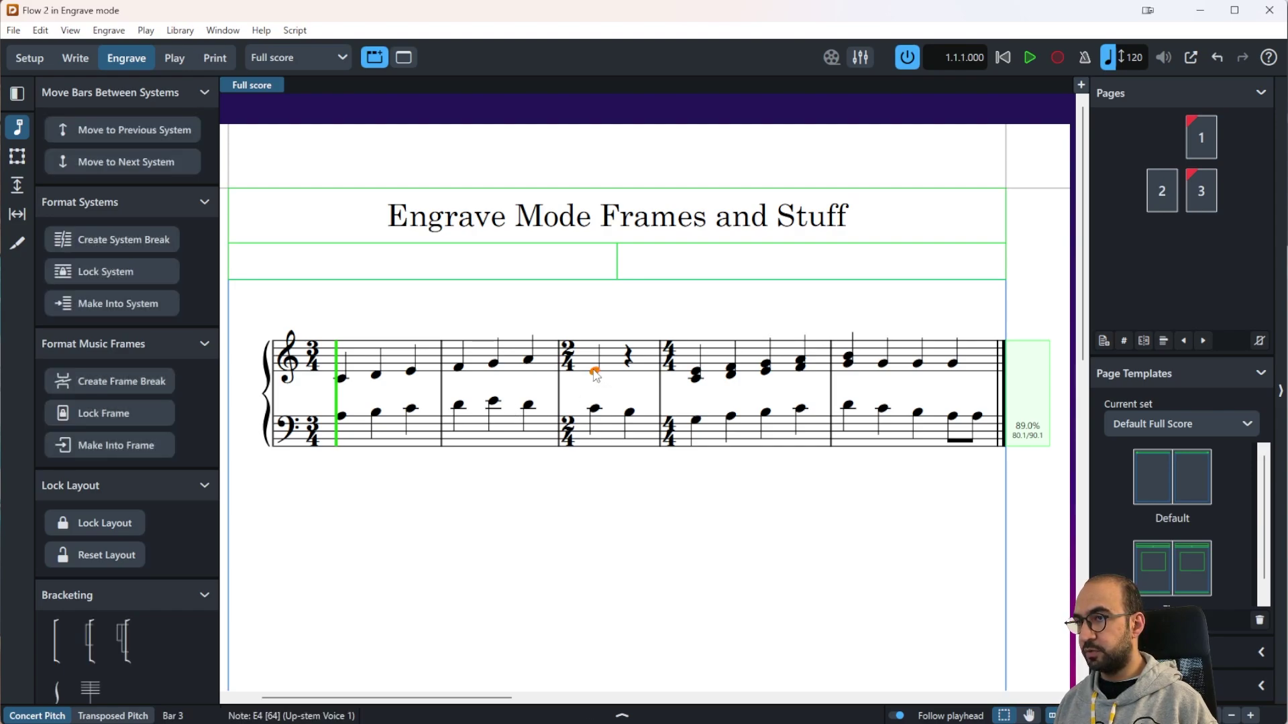
pyautogui.click(565, 387)
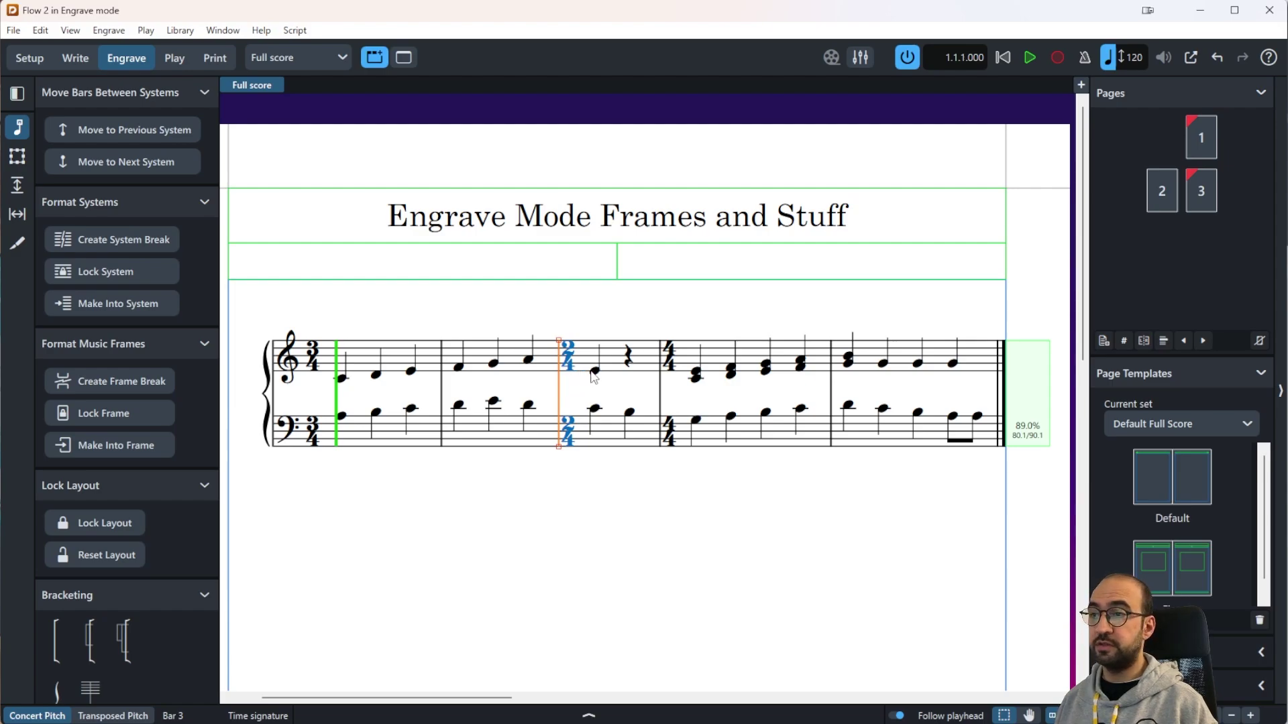
pyautogui.click(595, 373)
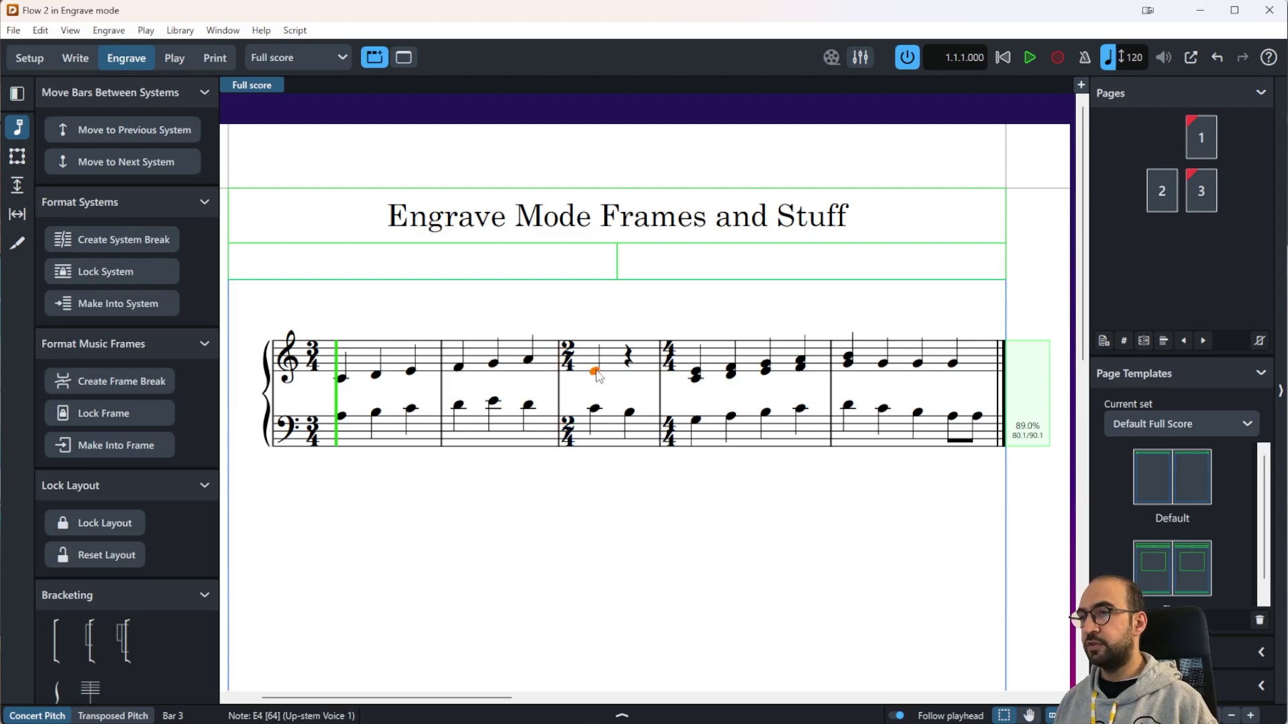
pyautogui.click(158, 247)
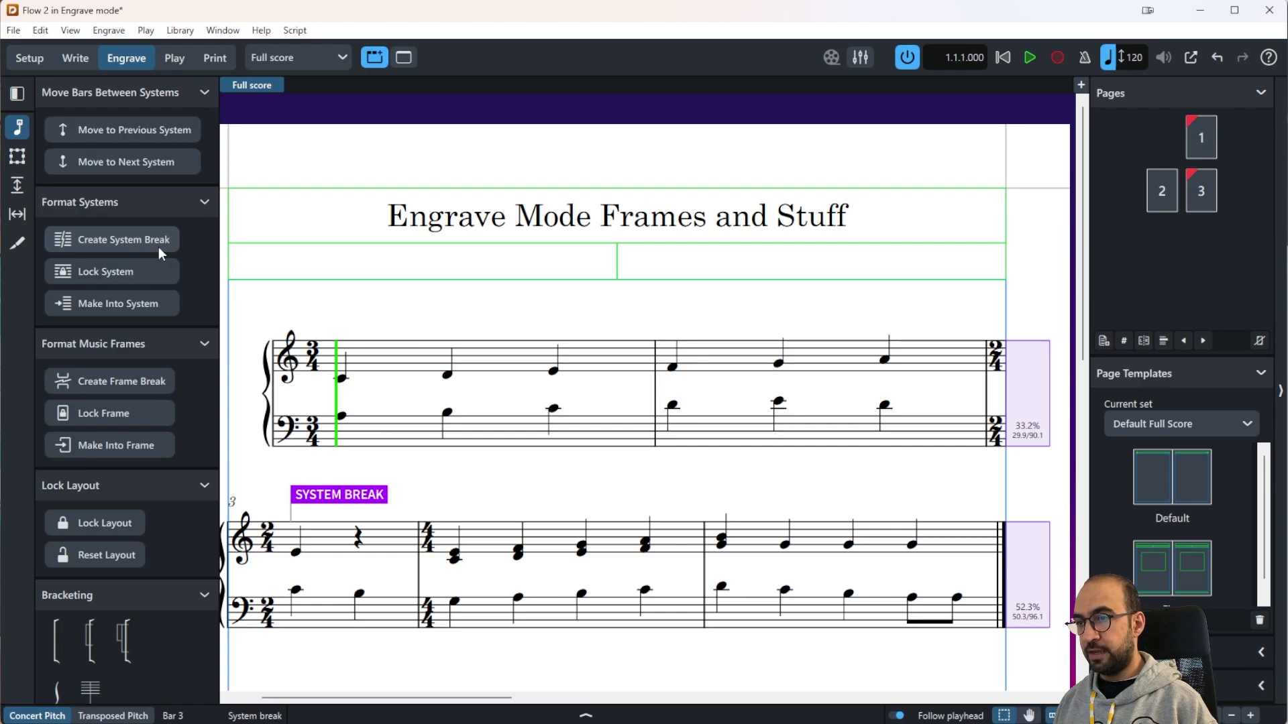
pyautogui.hotkey('ctrl', 'z')
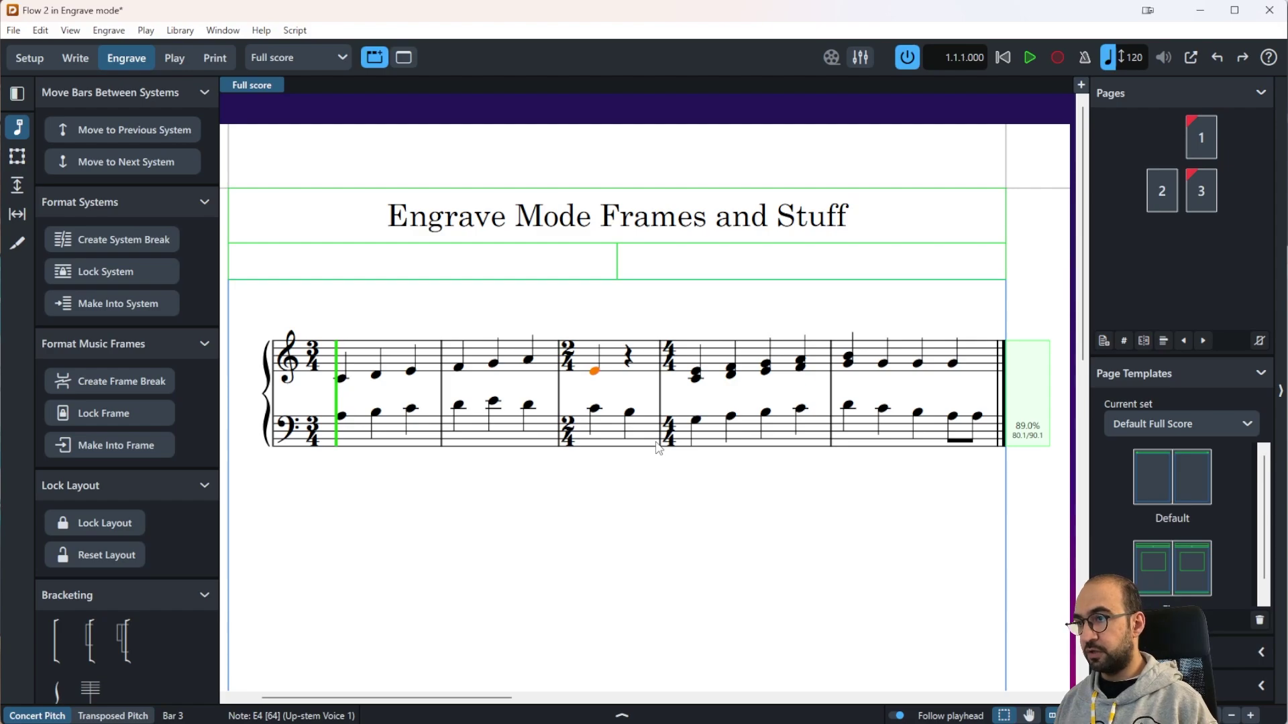
pyautogui.hotkey('shift', 's')
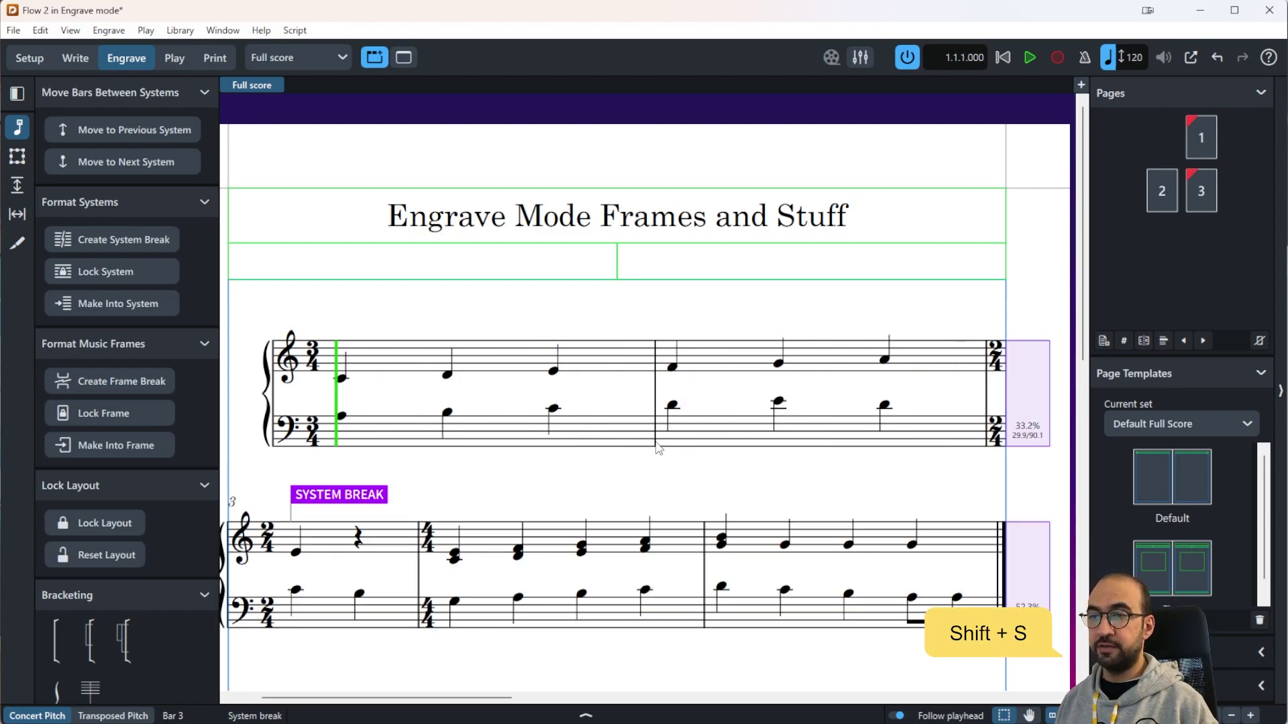
pyautogui.hotkey('ctrl', 'z')
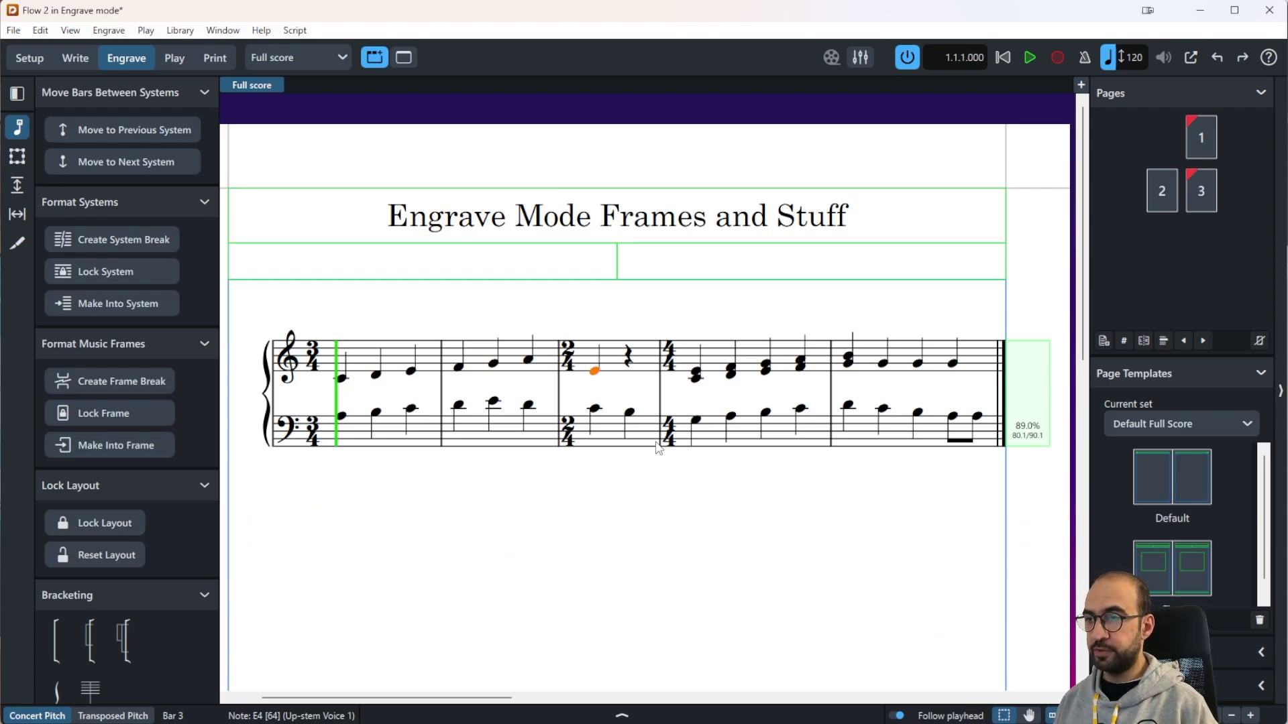
pyautogui.press('j')
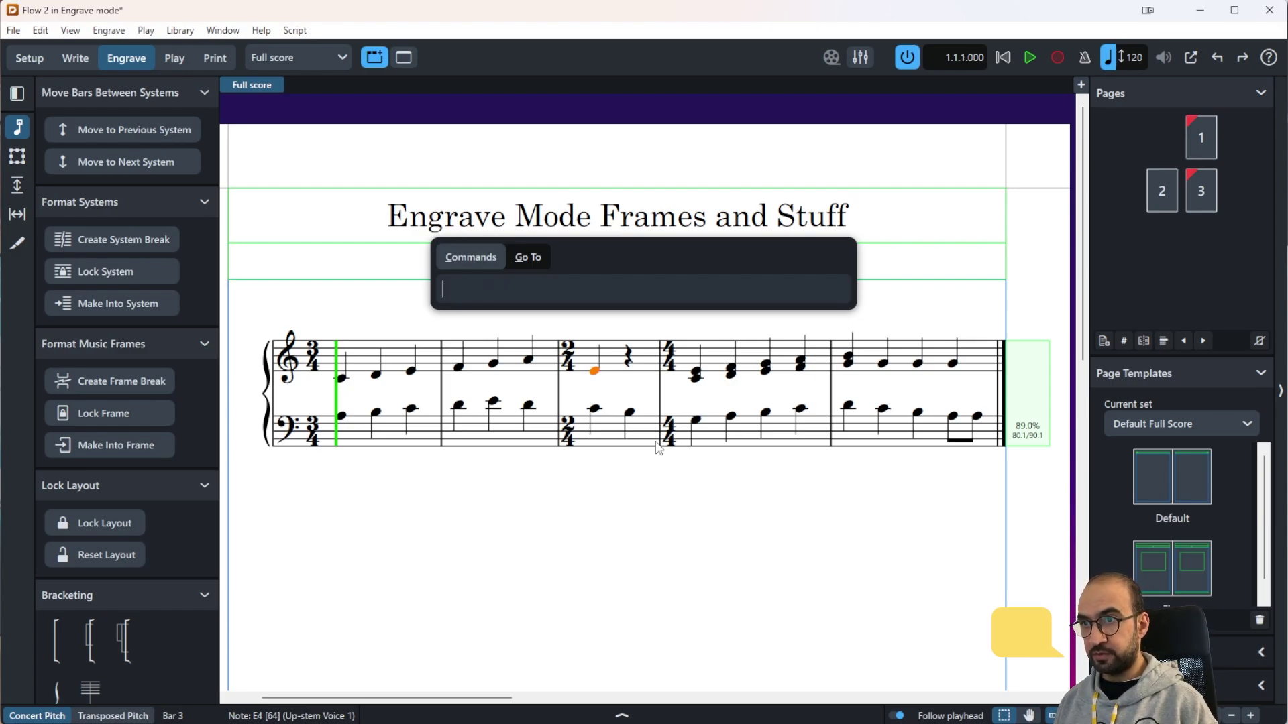
pyautogui.write('system break')
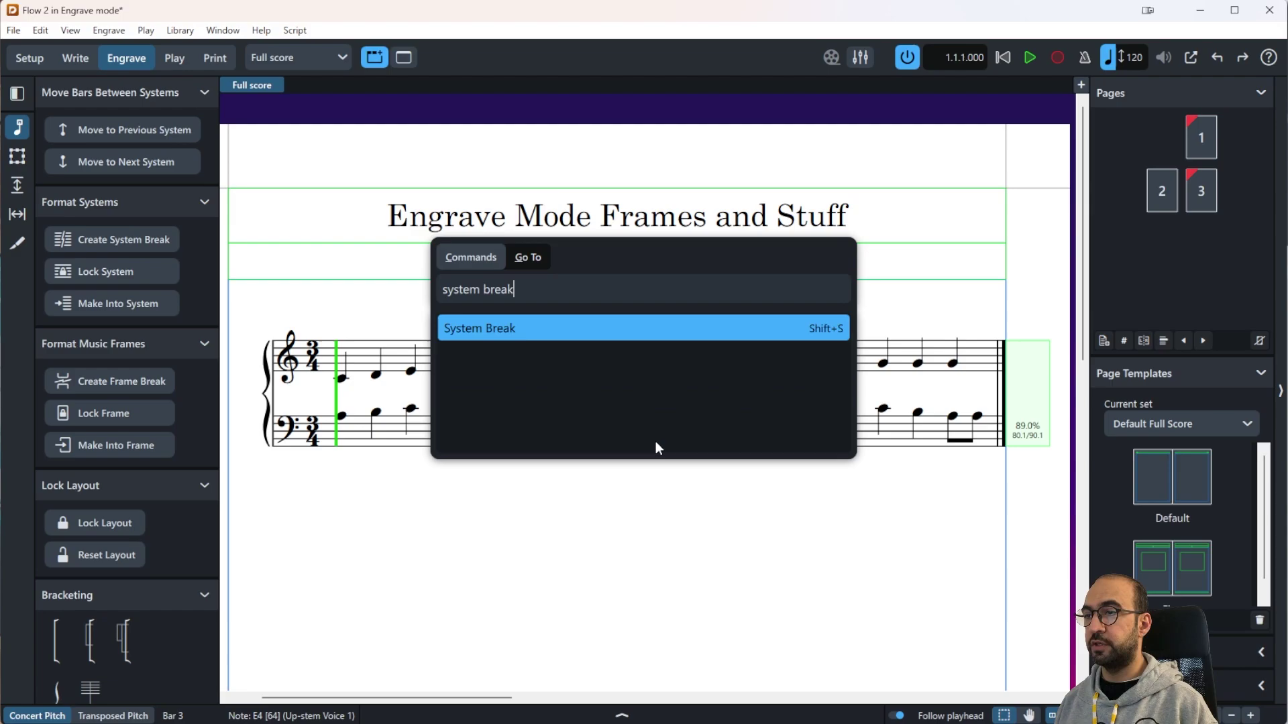
pyautogui.press('Return')
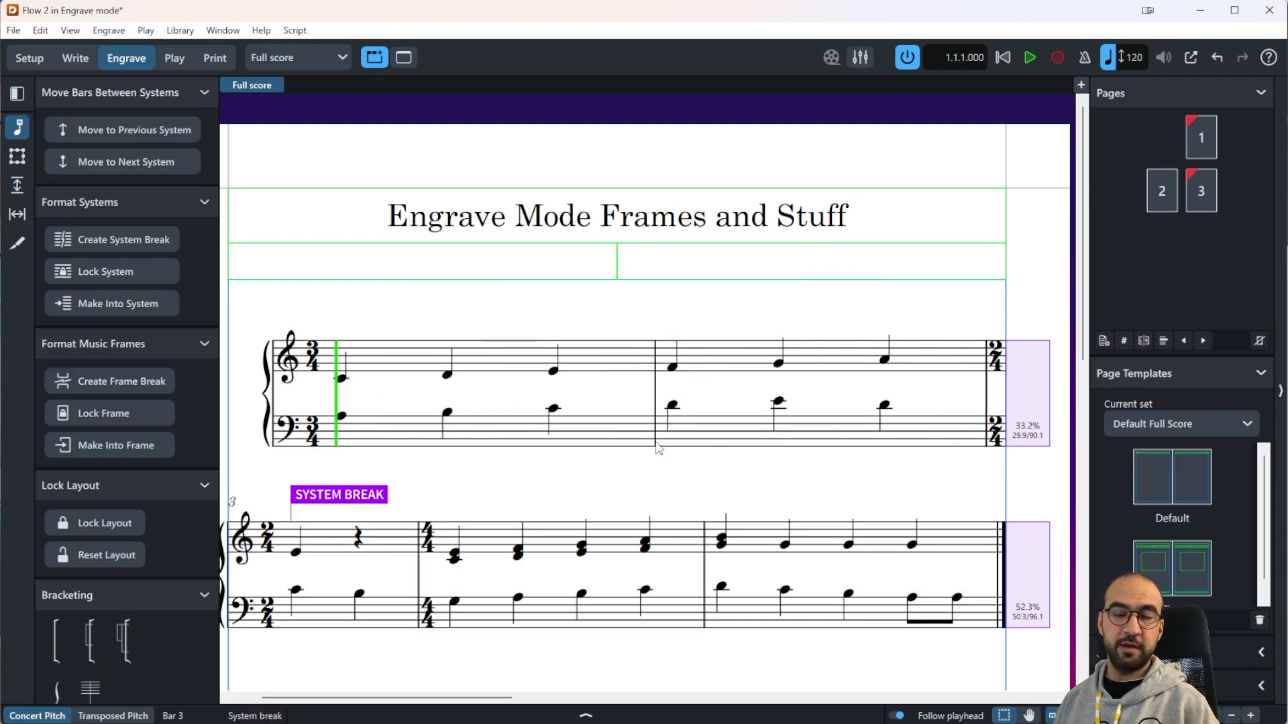
pyautogui.hotkey('ctrl', 'z')
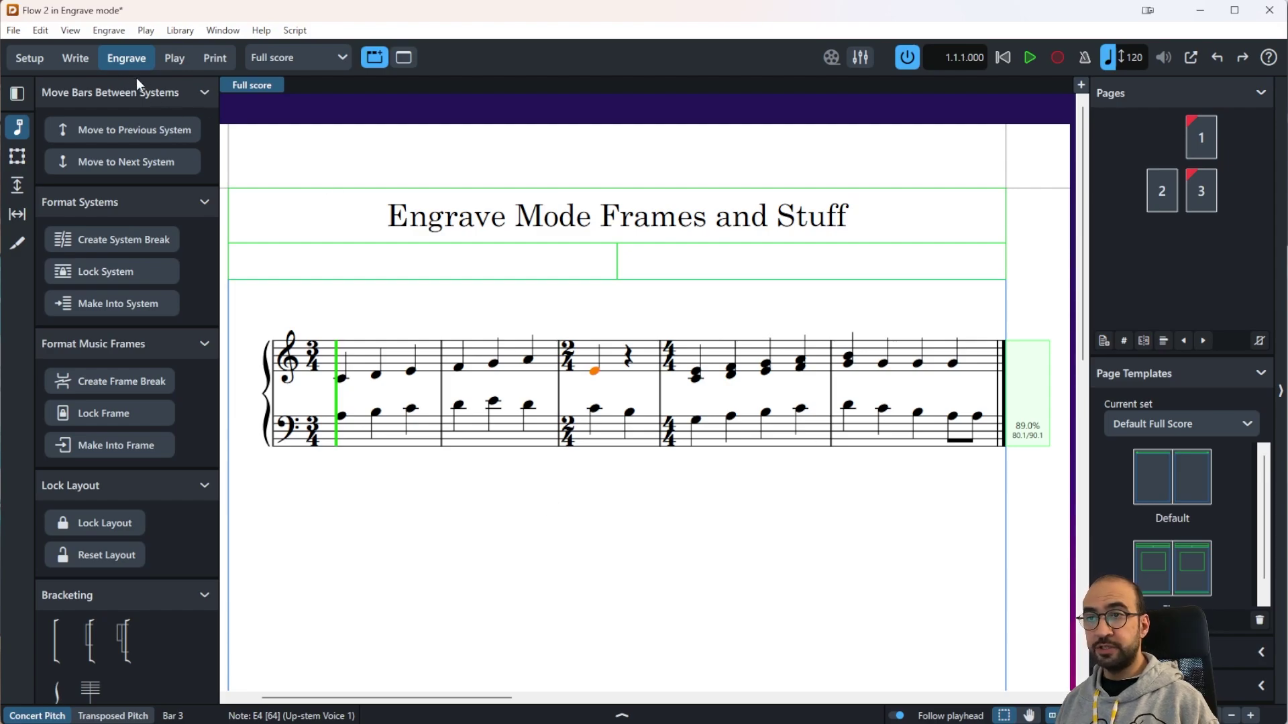
pyautogui.click(75, 58)
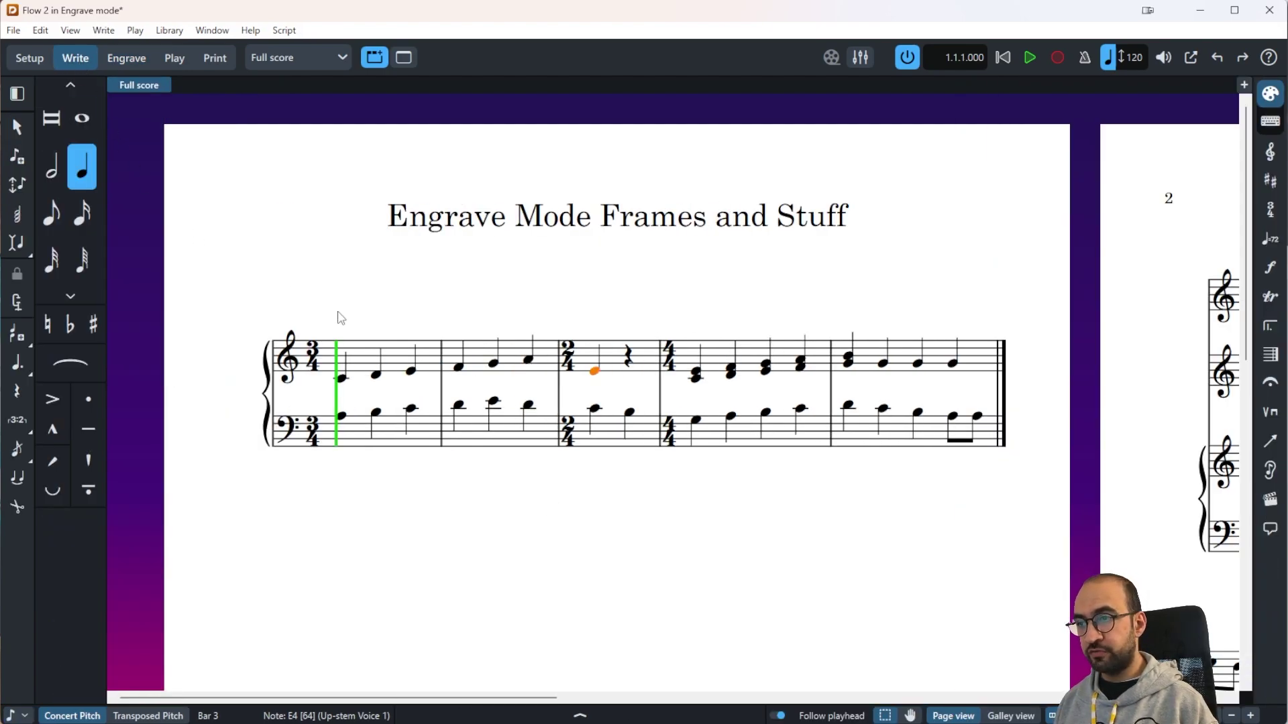
pyautogui.click(695, 374)
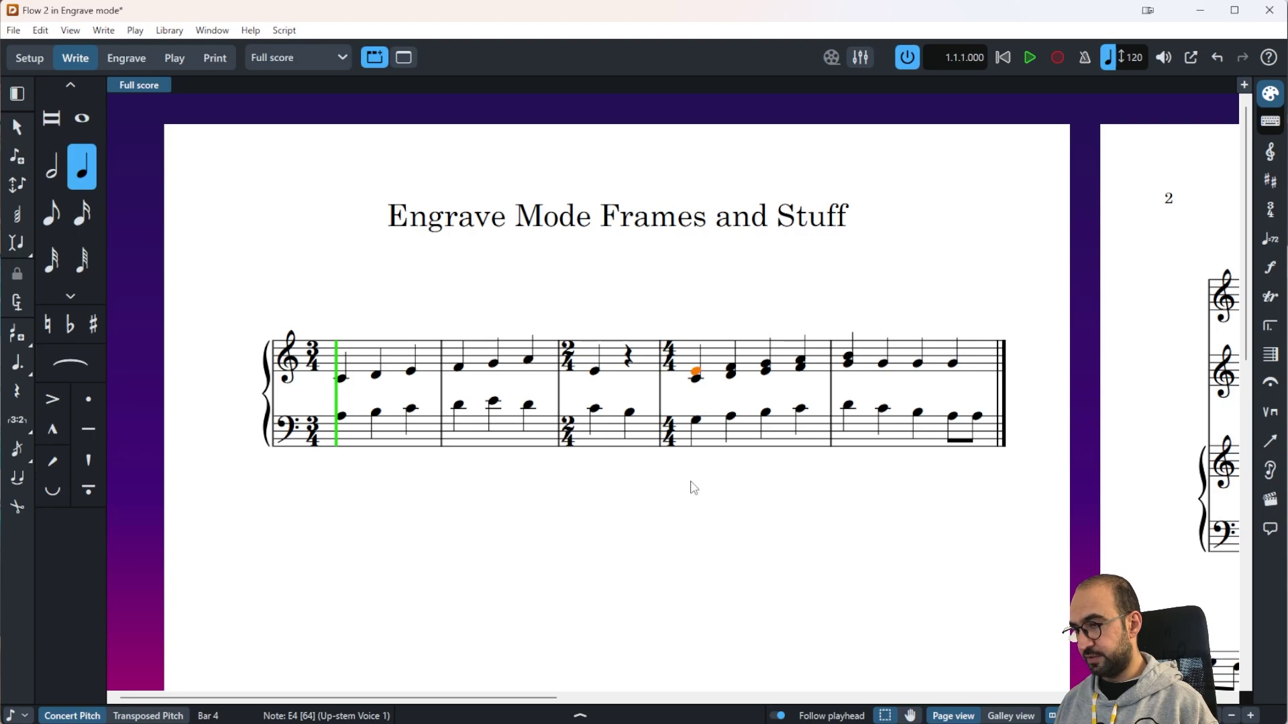
pyautogui.keyDown('shift'); pyautogui.click(695, 422); pyautogui.keyUp('shift')
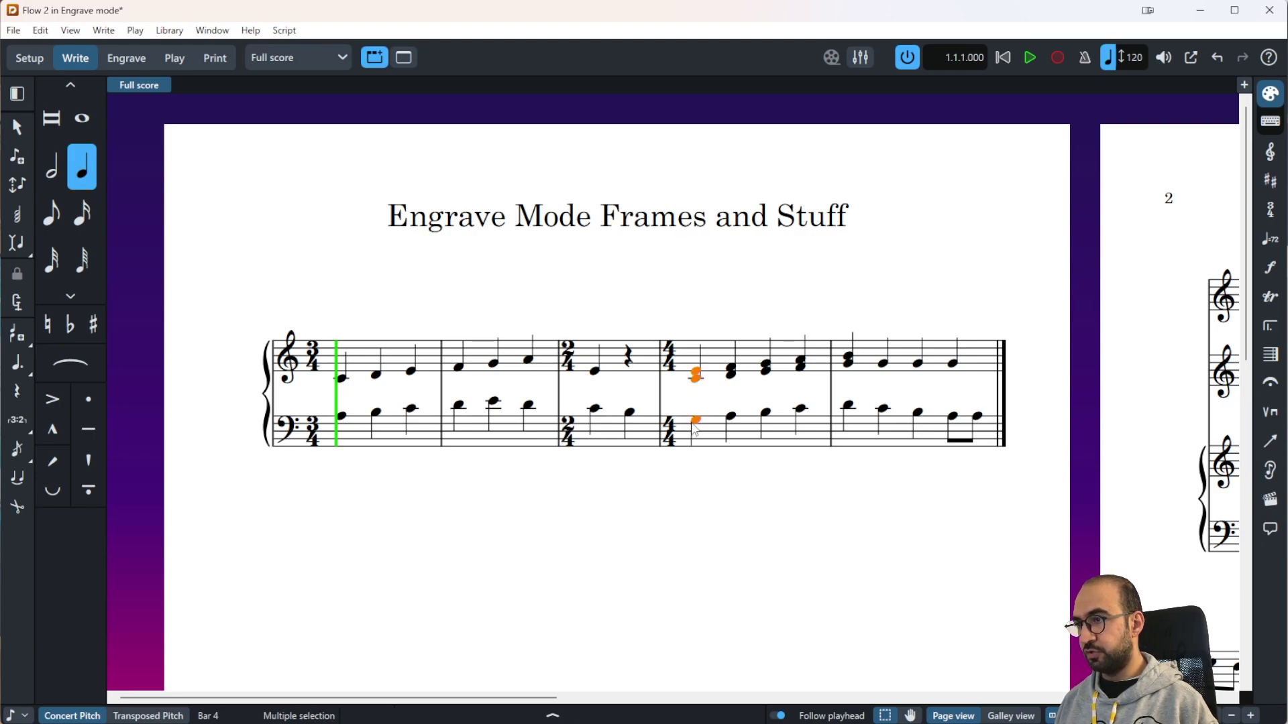
pyautogui.press('r')
pyautogui.press('r')
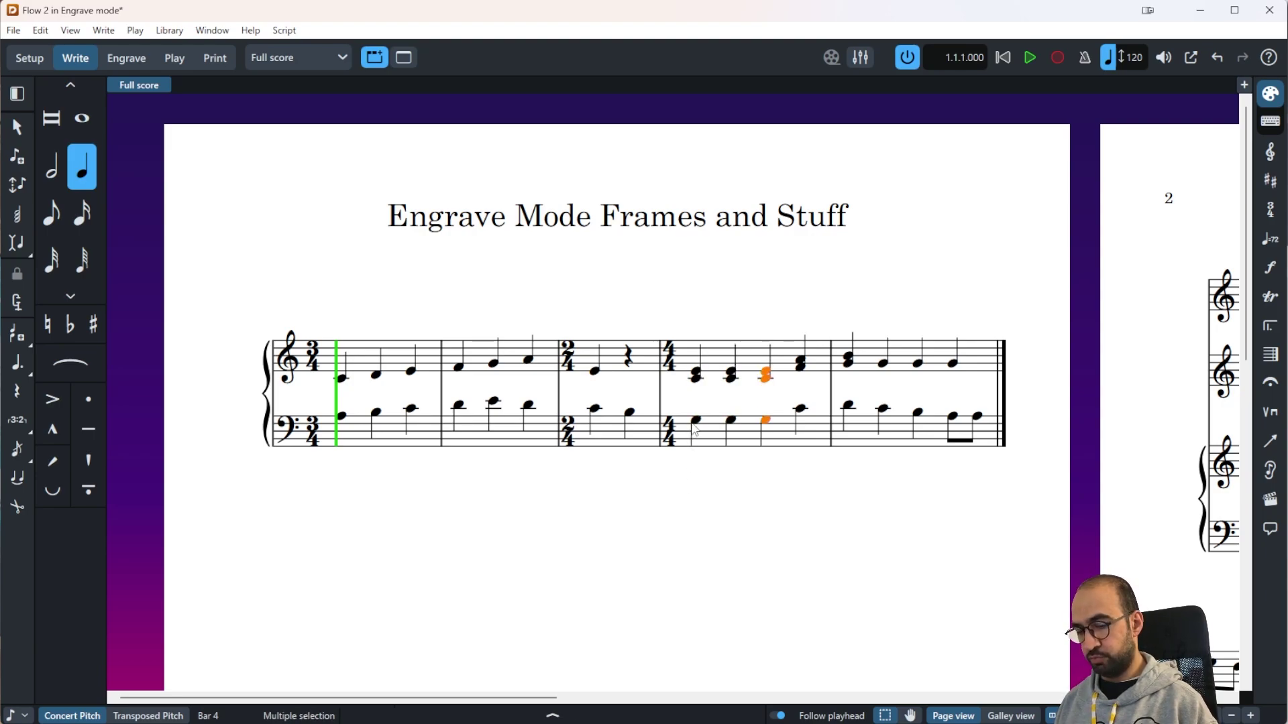
pyautogui.press('Left')
pyautogui.press('Left')
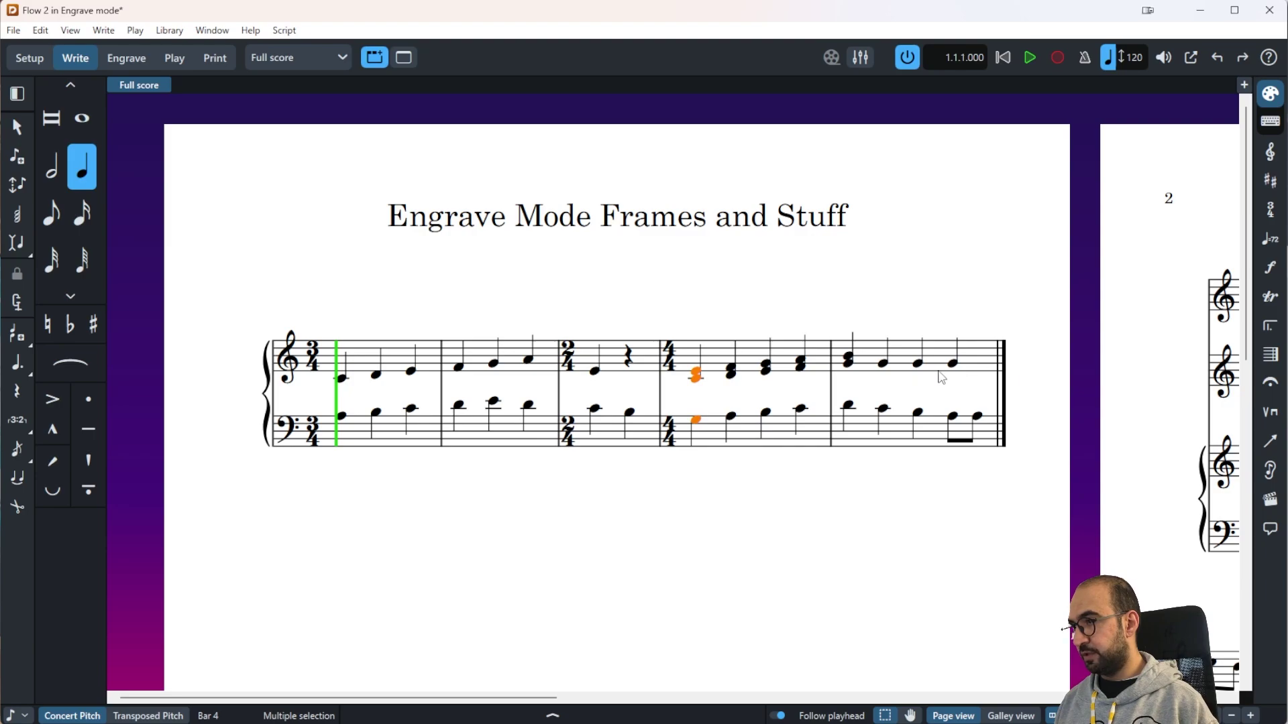
pyautogui.click(953, 364)
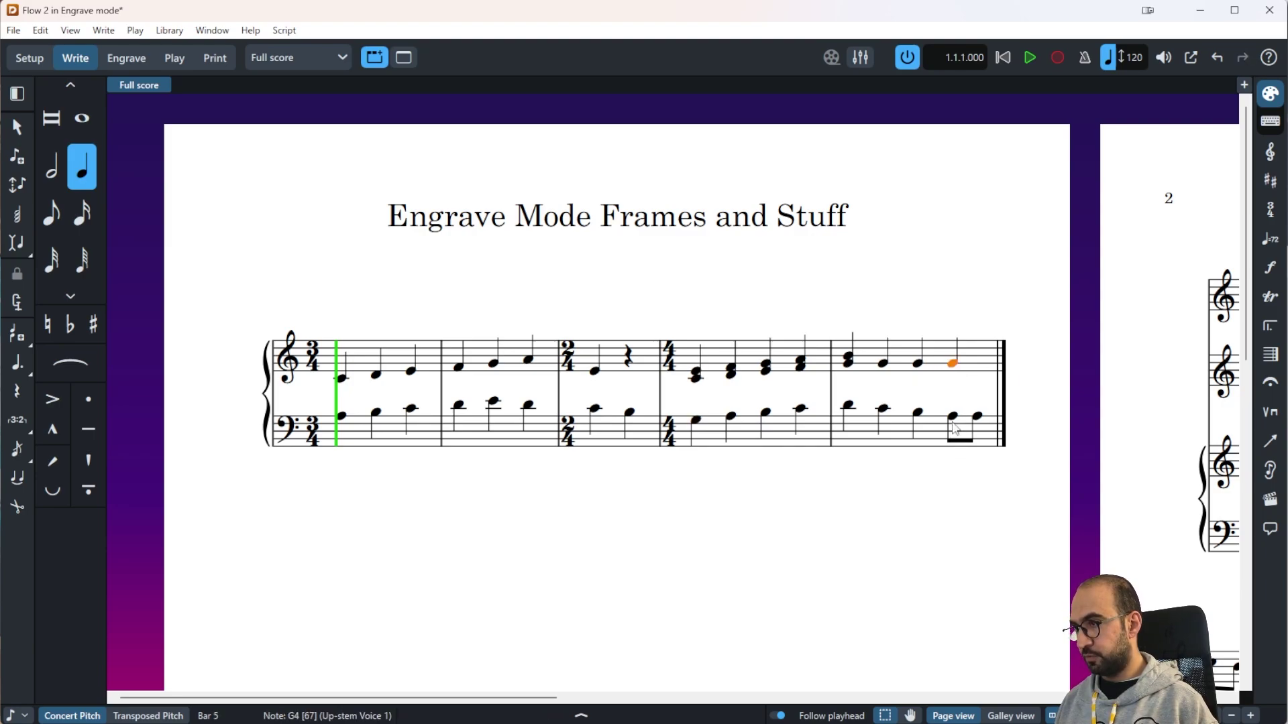
pyautogui.keyDown('ctrl'); pyautogui.click(954, 422); pyautogui.keyUp('ctrl')
pyautogui.hotkey('alt', 'Right')
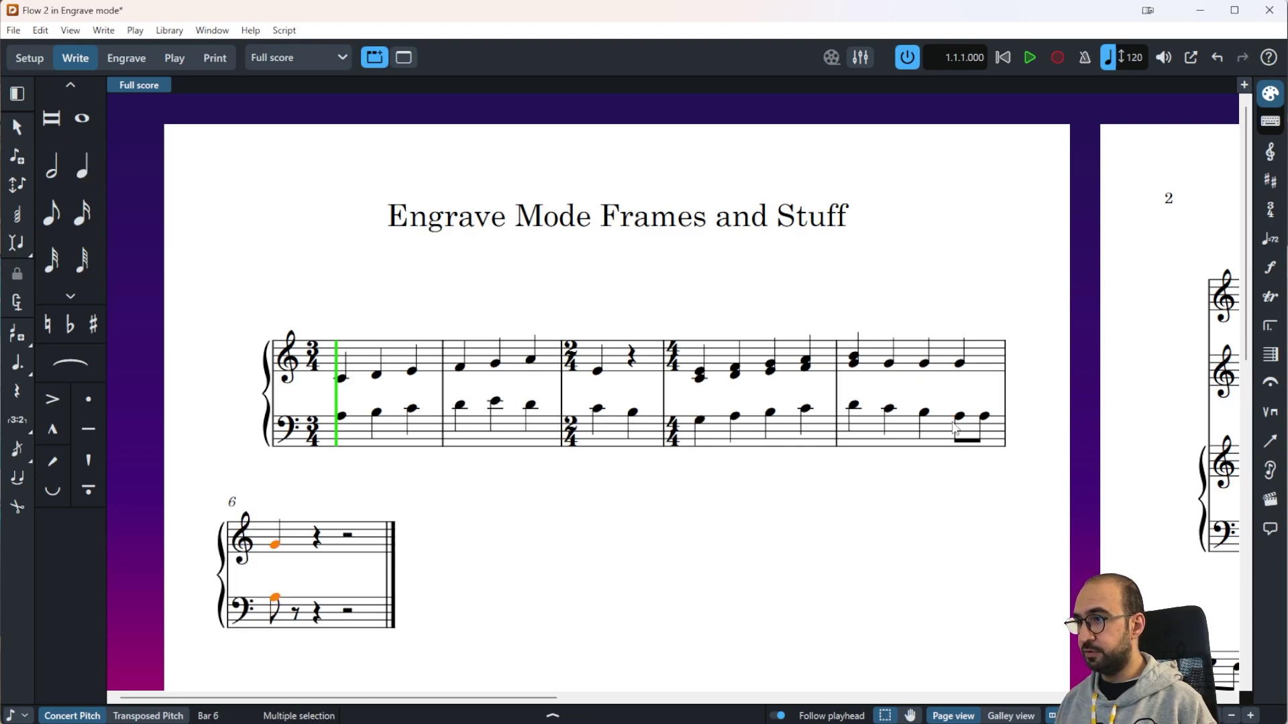
pyautogui.hotkey('alt', 'Right')
pyautogui.hotkey('alt', 'Right')
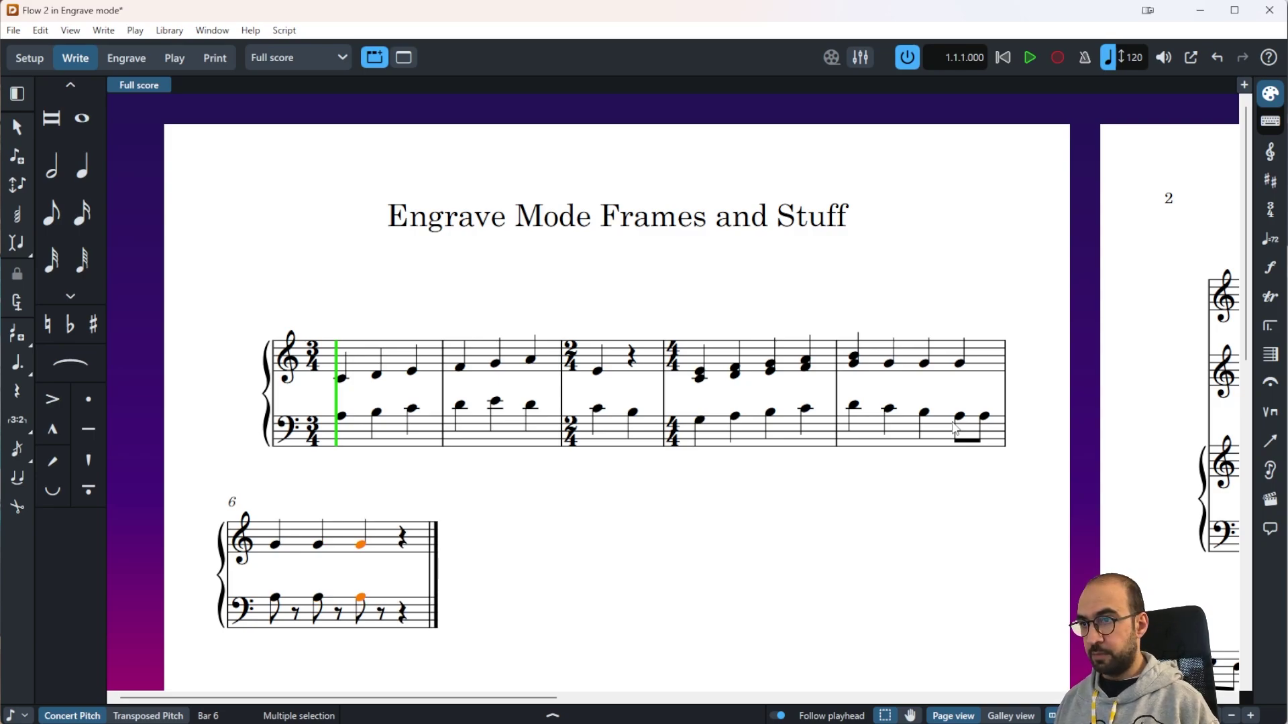
pyautogui.hotkey('ctrl', 'z')
pyautogui.hotkey('ctrl', 'z')
pyautogui.hotkey('ctrl', 'z')
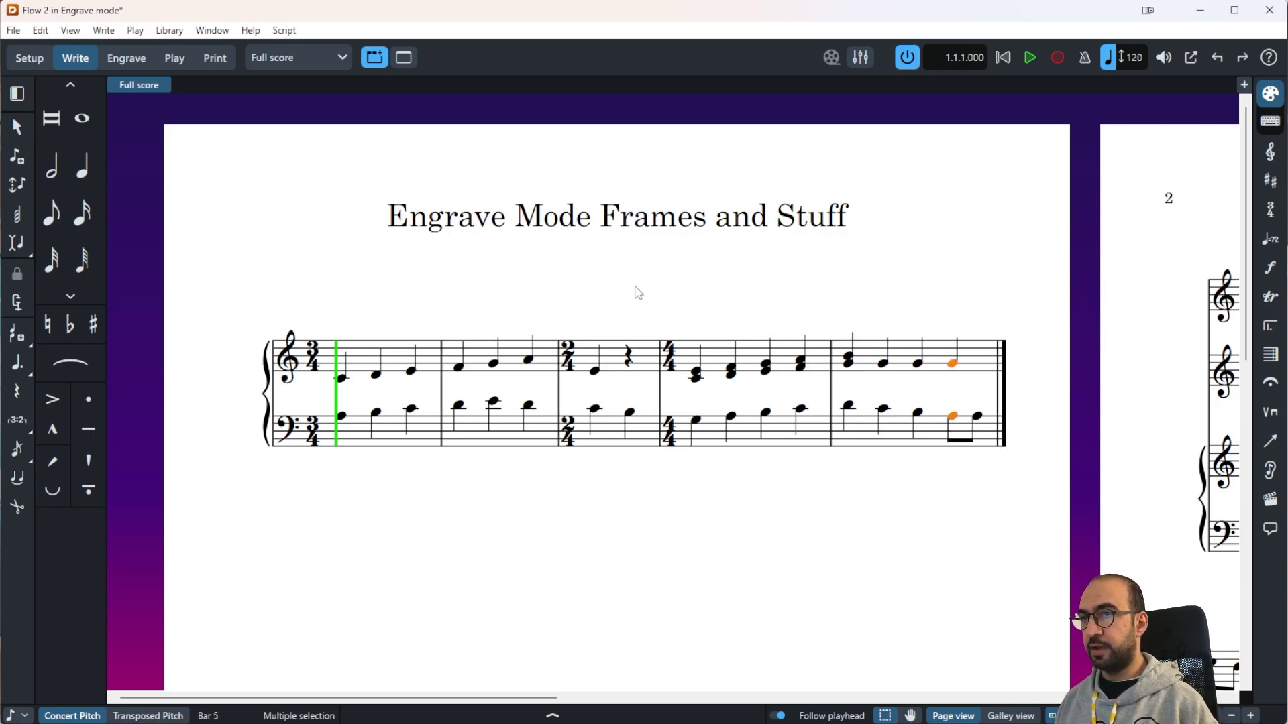
pyautogui.click(146, 73)
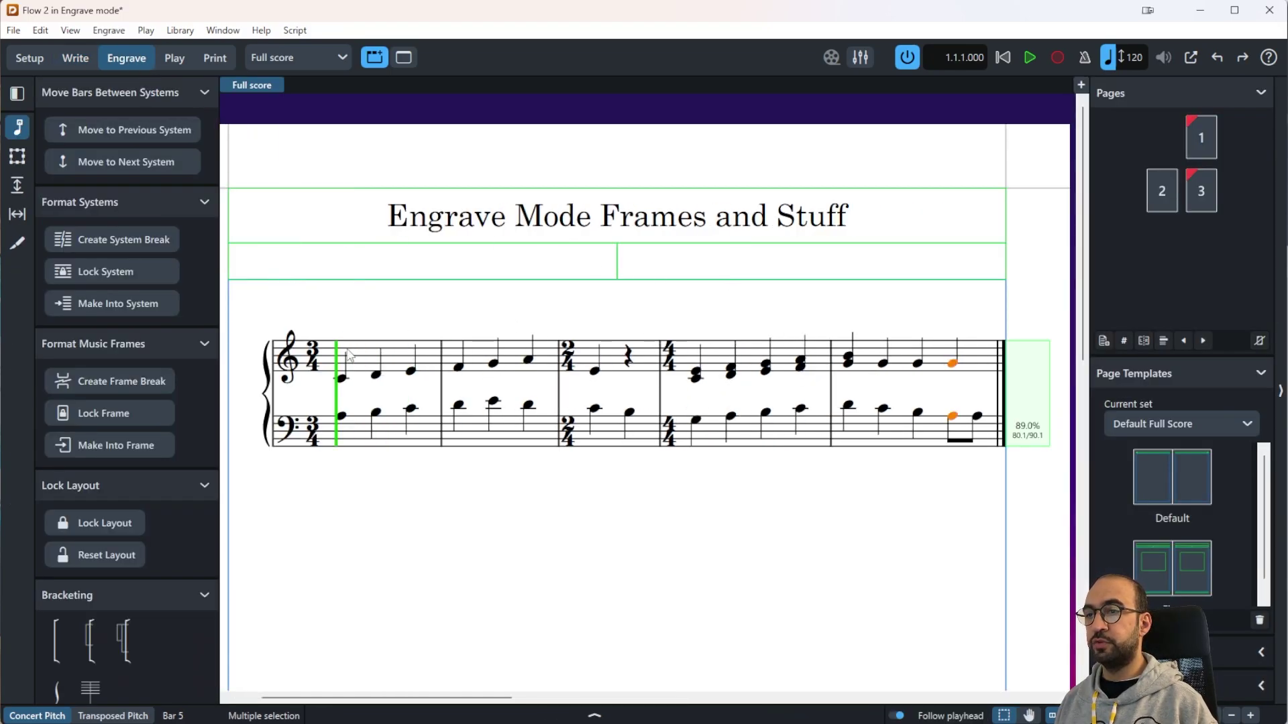
# Step: Lock all five bars into one system, adding a system break at bar 1
pyautogui.click(148, 267)
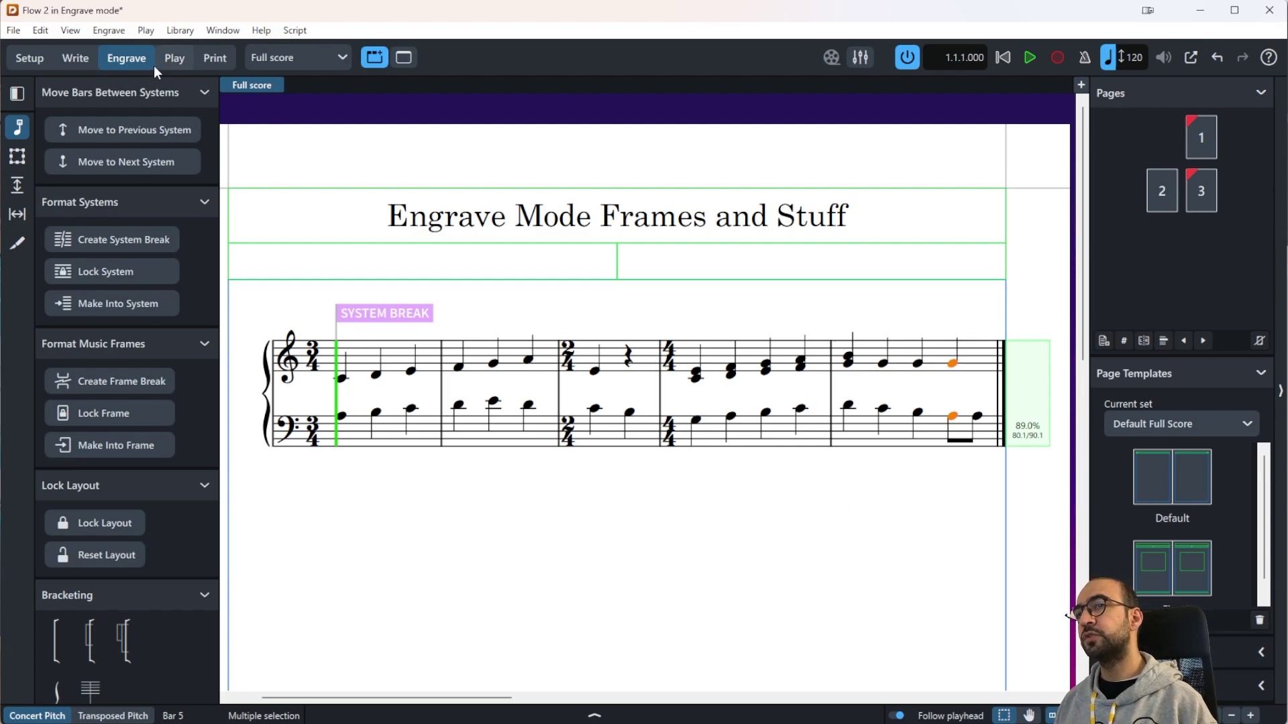
pyautogui.click(88, 63)
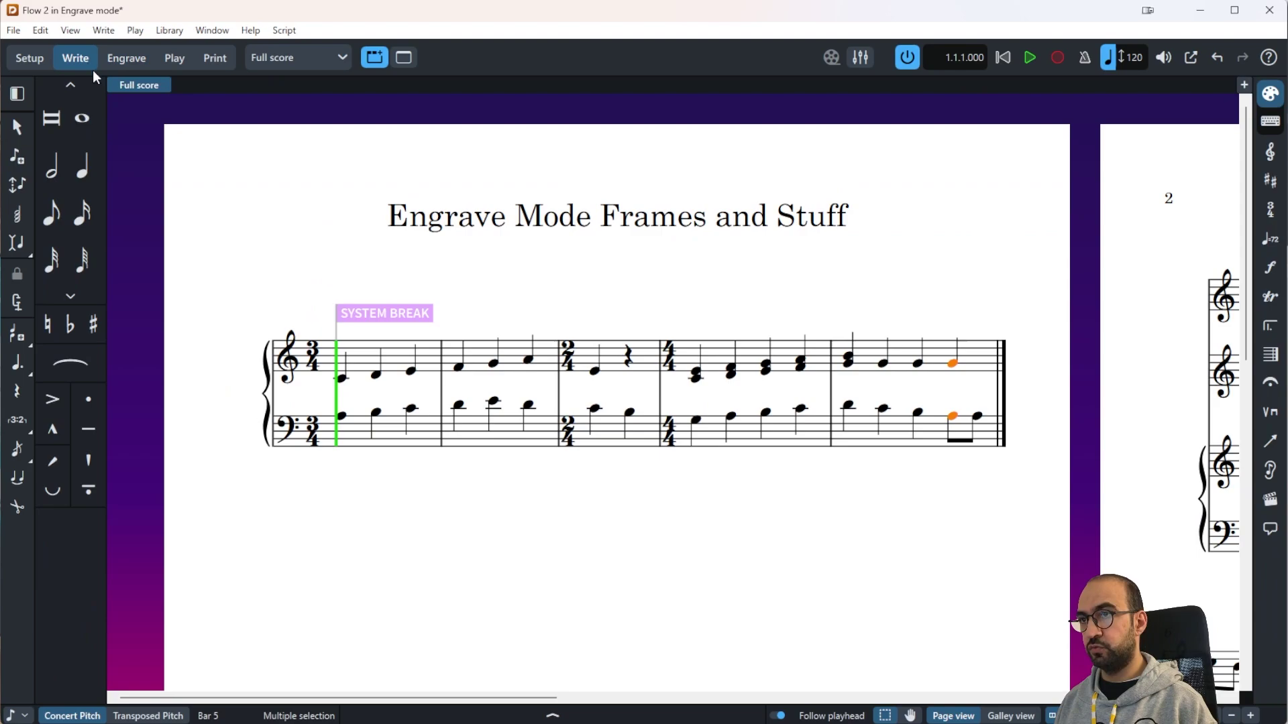
pyautogui.click(883, 363)
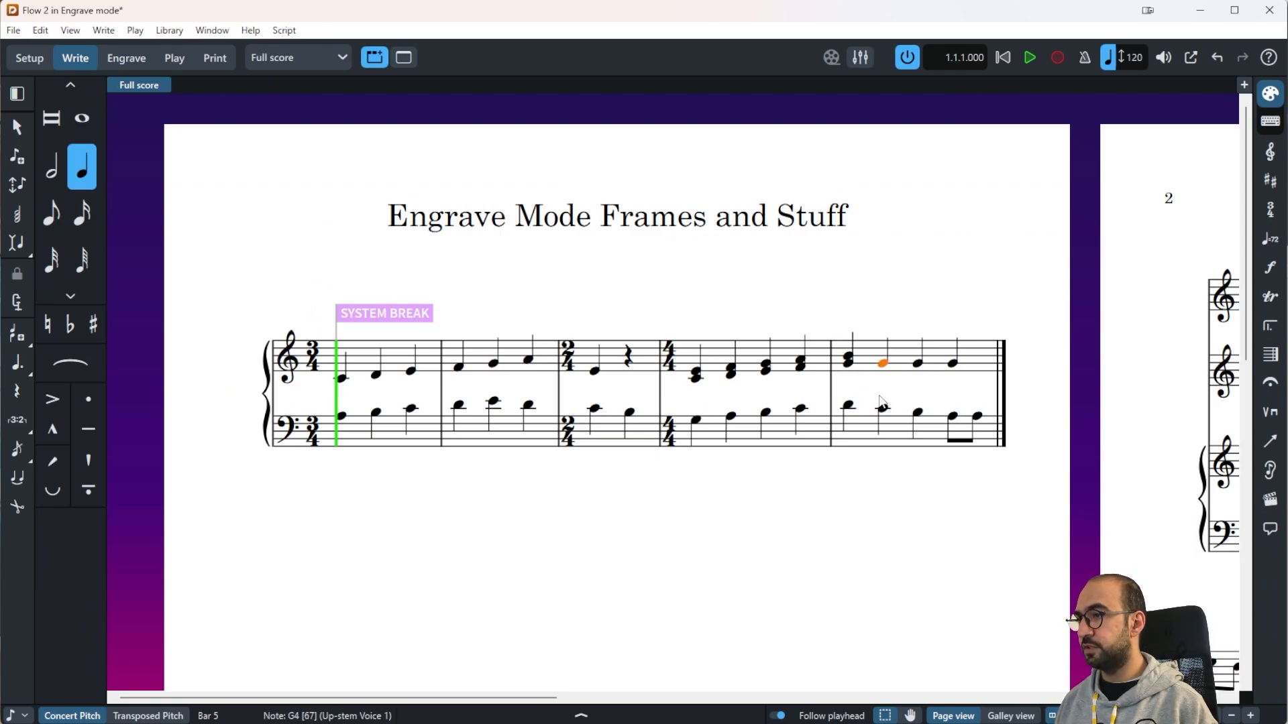
pyautogui.keyDown('ctrl'); pyautogui.click(882, 408); pyautogui.keyUp('ctrl')
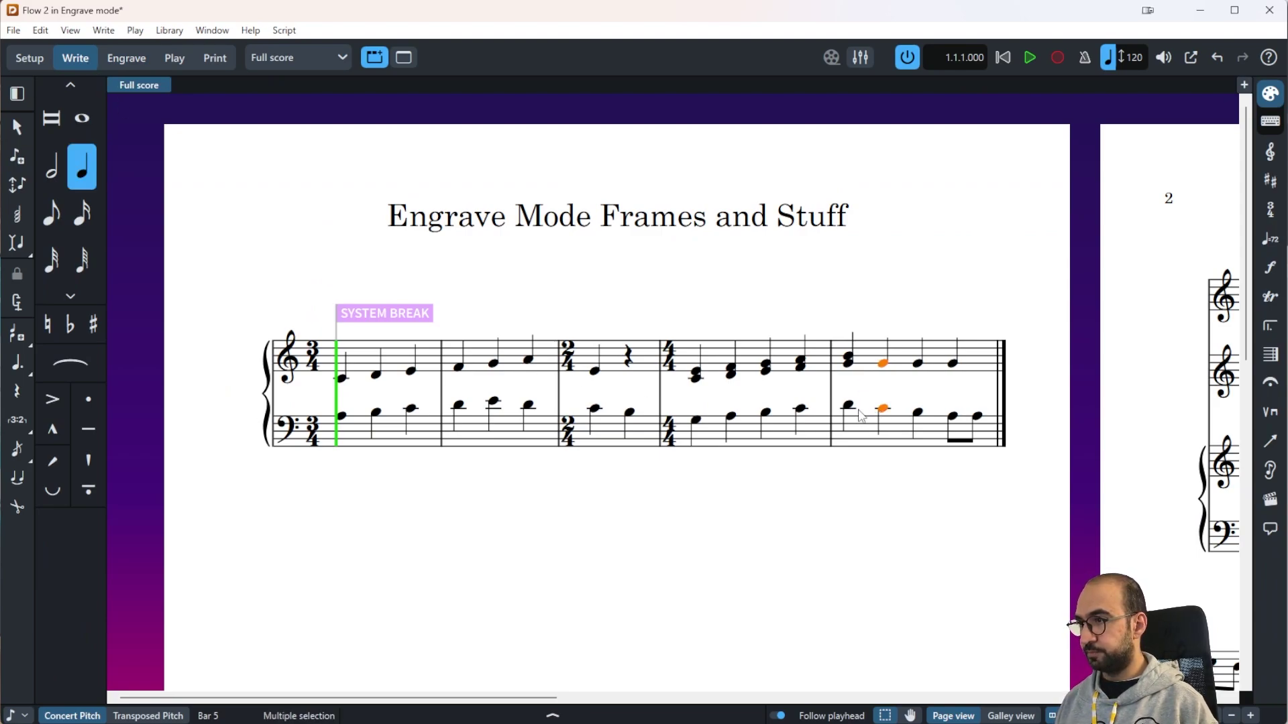
pyautogui.hotkey('alt', 'Right')
pyautogui.hotkey('alt', 'Right')
pyautogui.hotkey('alt', 'Right')
pyautogui.hotkey('alt', 'Right')
pyautogui.hotkey('alt', 'Right')
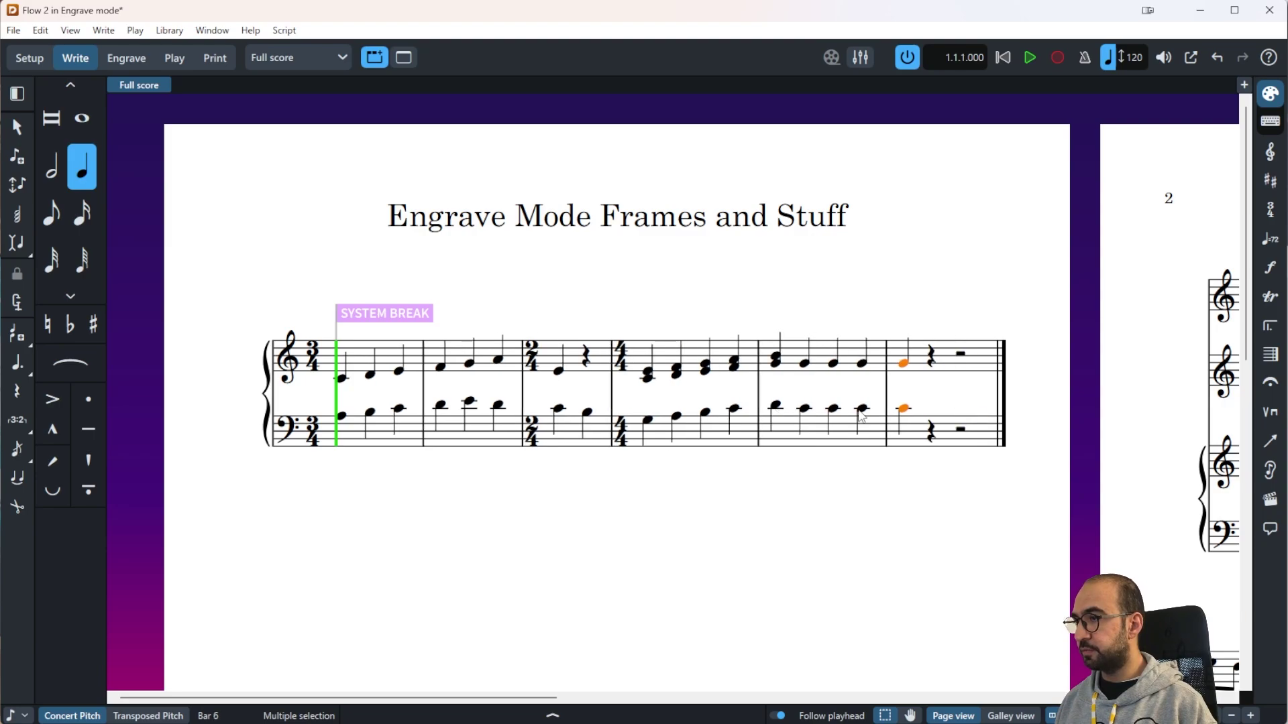
pyautogui.hotkey('alt', 'Right')
pyautogui.hotkey('alt', 'Right')
pyautogui.hotkey('alt', 'Right')
pyautogui.hotkey('alt', 'Right')
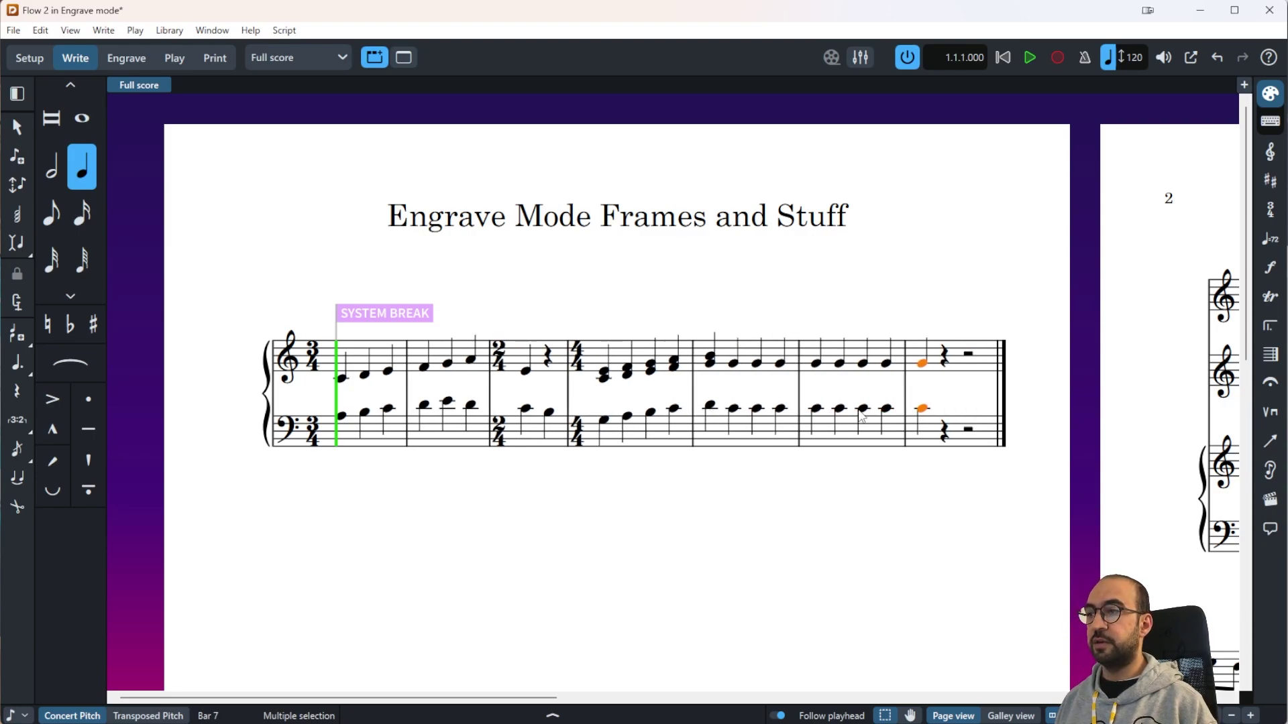
pyautogui.hotkey('alt', 'Right')
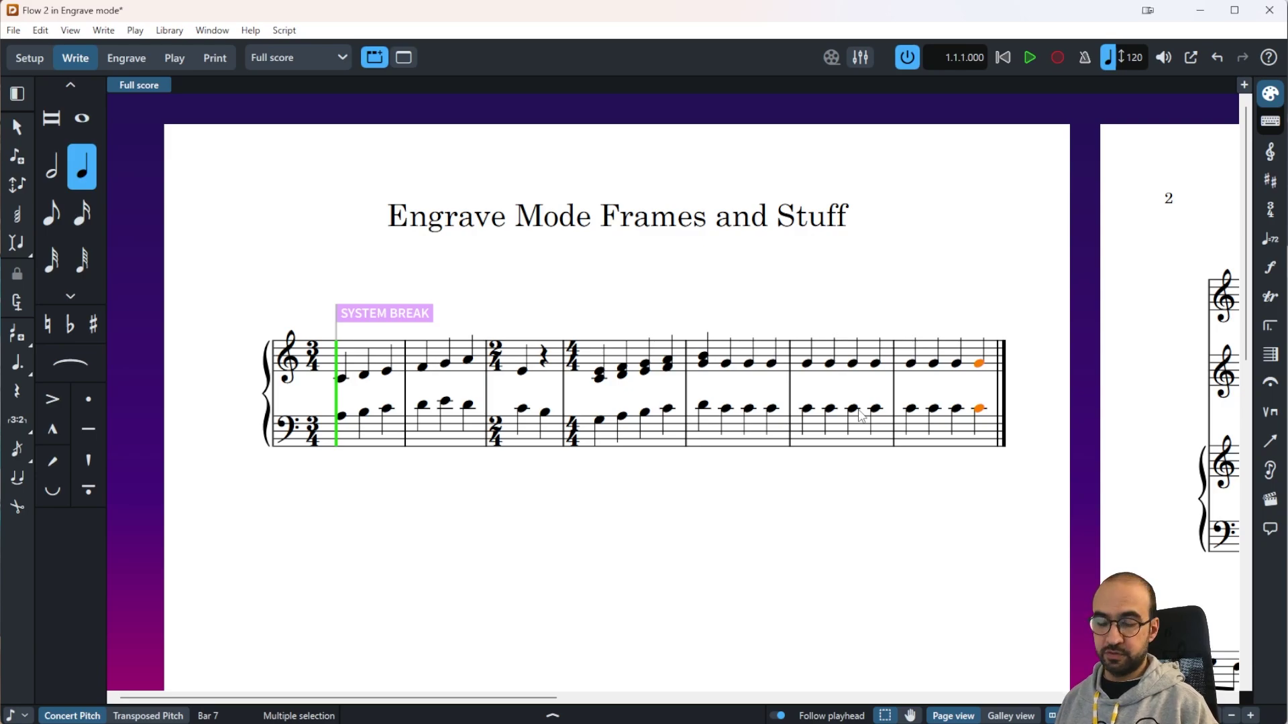
pyautogui.hotkey('alt', 'Right')
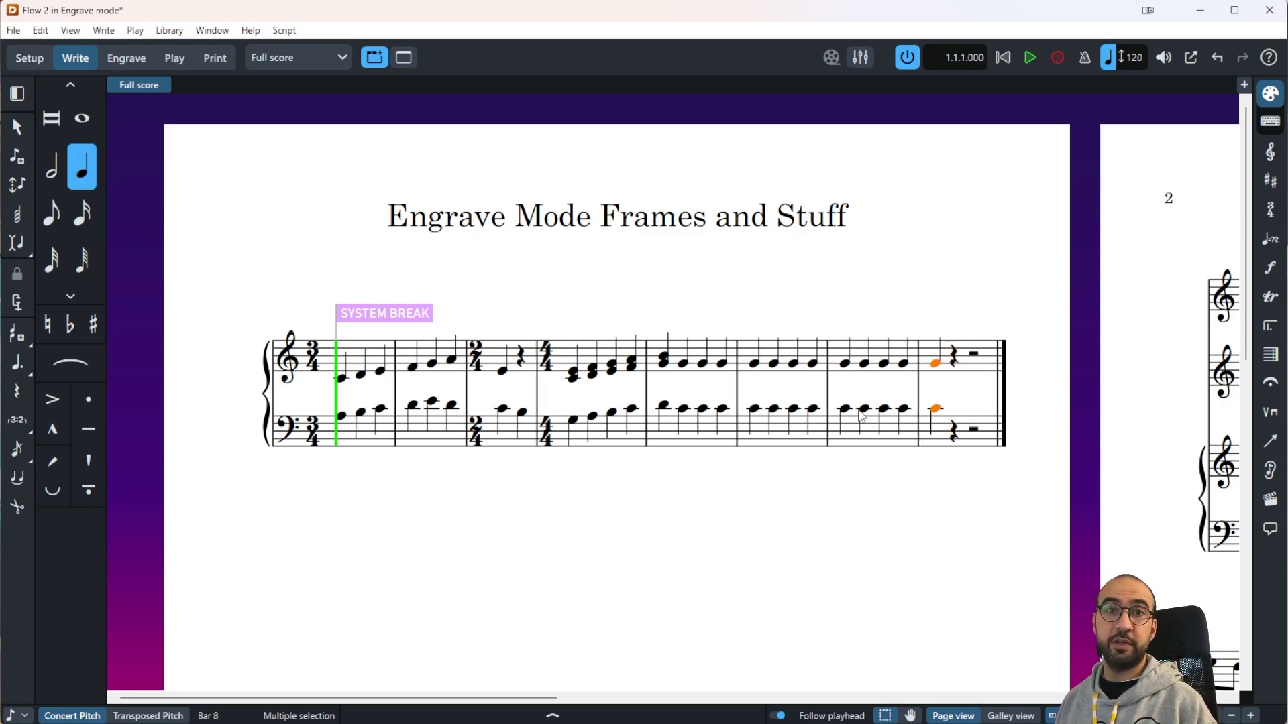
pyautogui.hotkey('alt', 'Right')
pyautogui.hotkey('alt', 'Right')
pyautogui.hotkey('alt', 'Right')
pyautogui.hotkey('alt', 'Right')
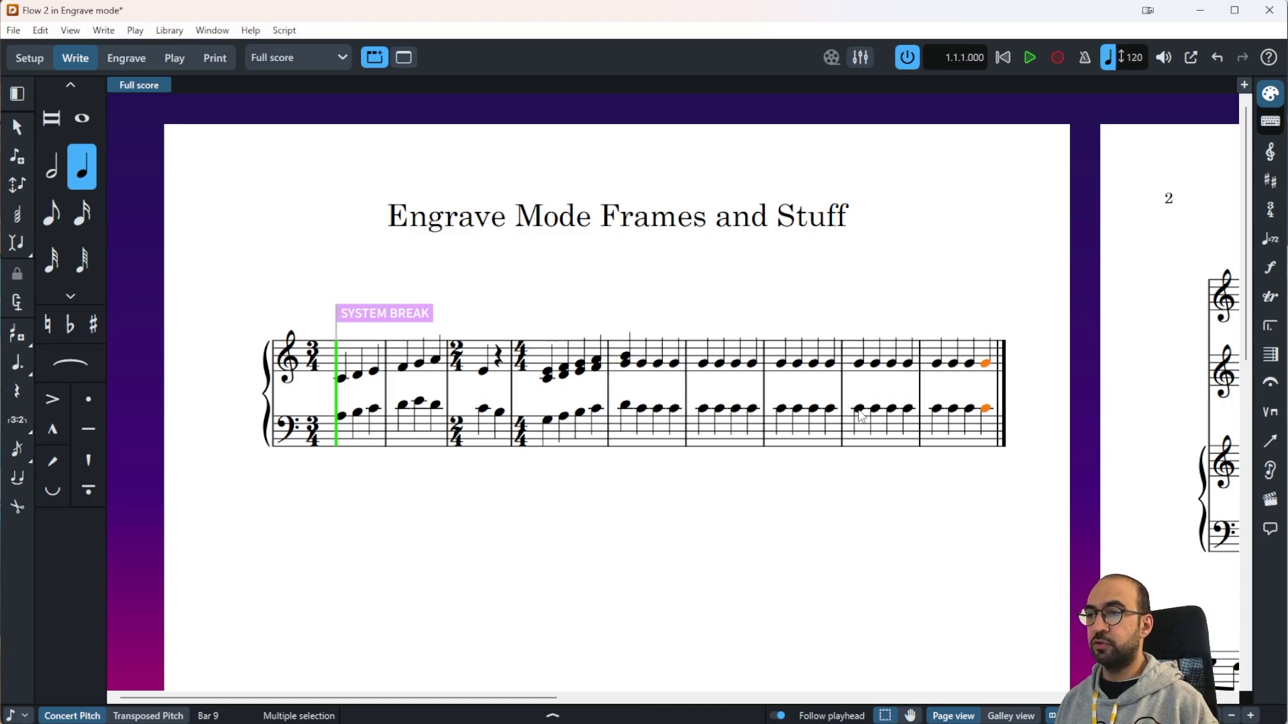
pyautogui.hotkey('alt', 'Left')
pyautogui.hotkey('alt', 'Left')
pyautogui.hotkey('alt', 'Left')
pyautogui.hotkey('alt', 'Left')
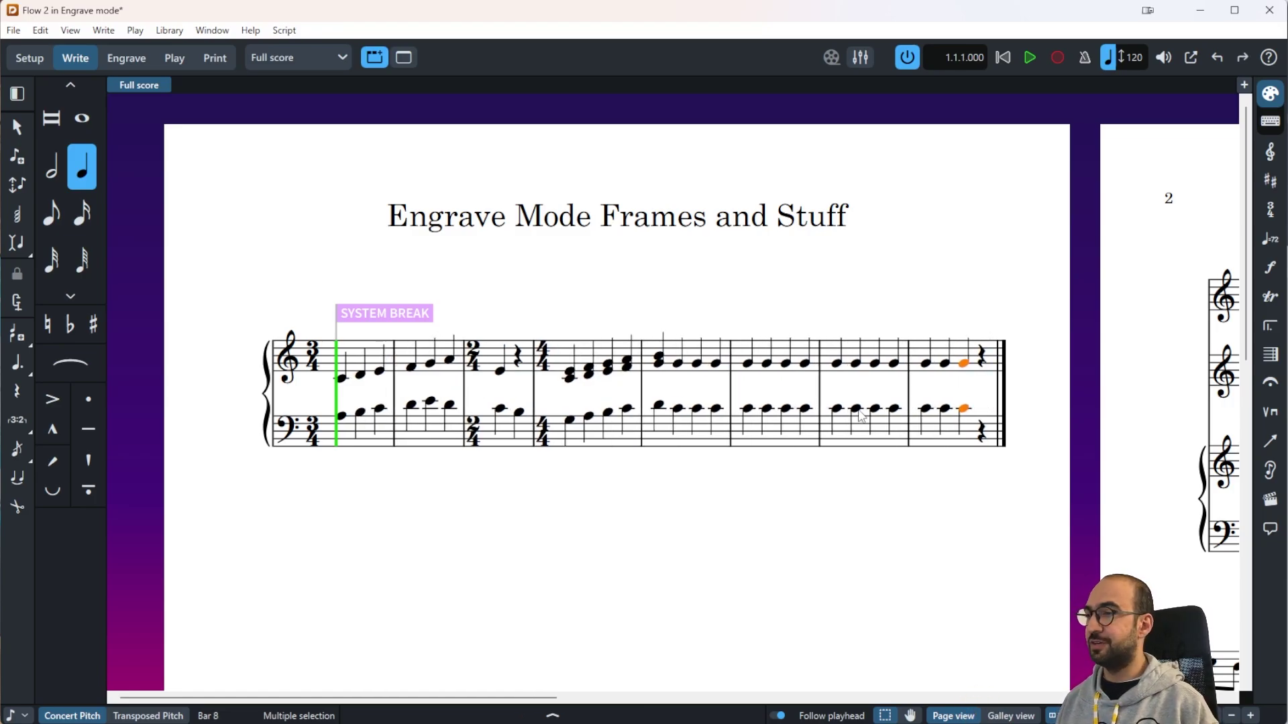
pyautogui.hotkey('alt', 'Left')
pyautogui.hotkey('alt', 'Left')
pyautogui.hotkey('alt', 'Left')
pyautogui.hotkey('alt', 'Left')
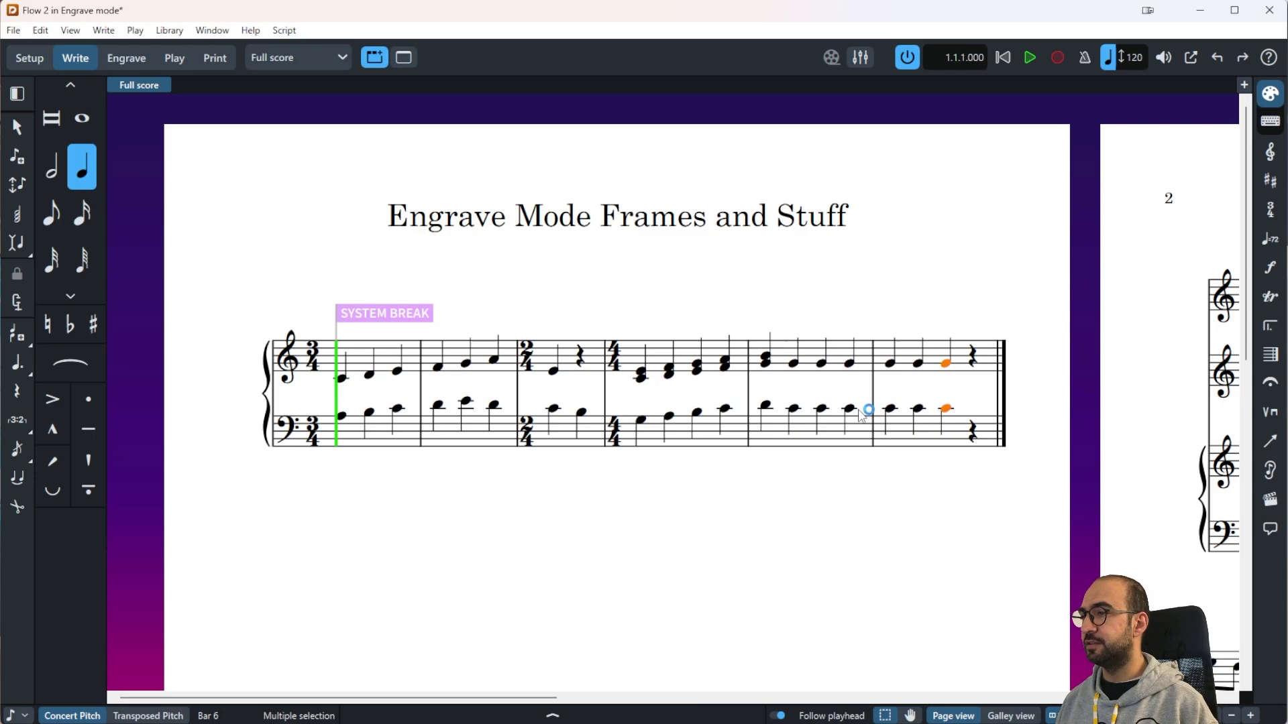
pyautogui.hotkey('alt', 'Left')
pyautogui.hotkey('alt', 'Left')
pyautogui.hotkey('alt', 'Left')
pyautogui.hotkey('alt', 'Left')
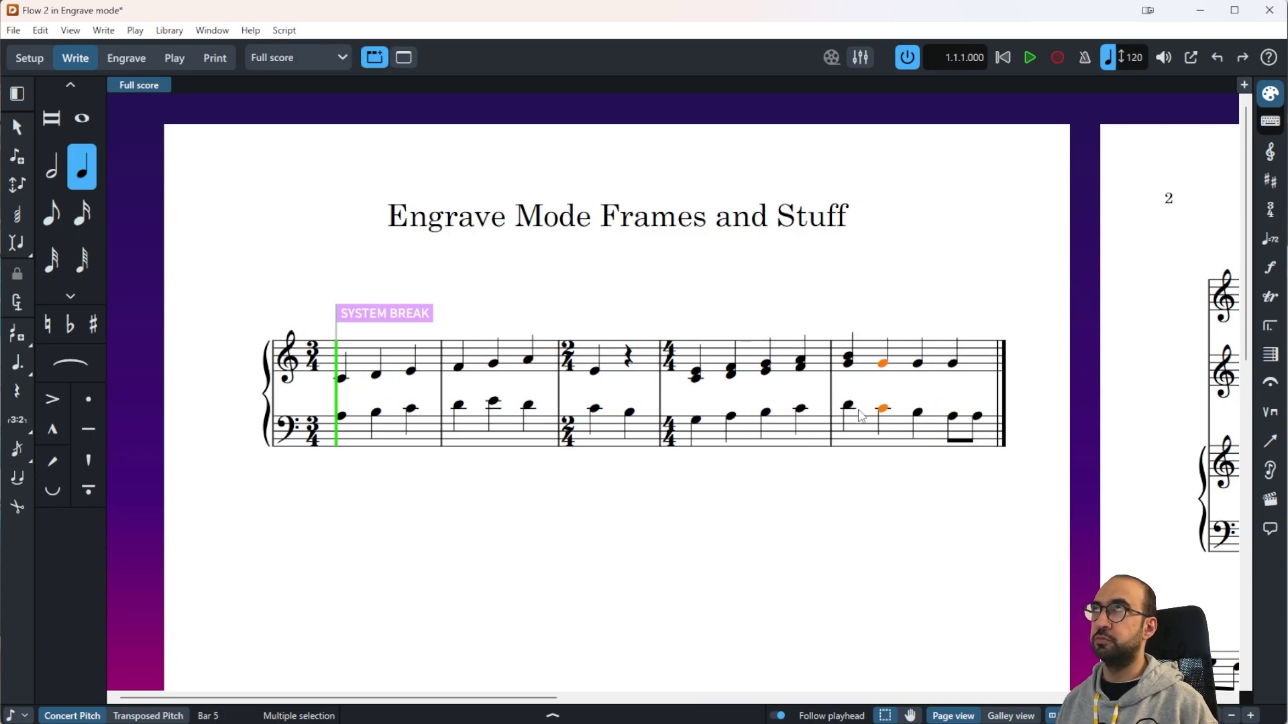
pyautogui.press('Up')
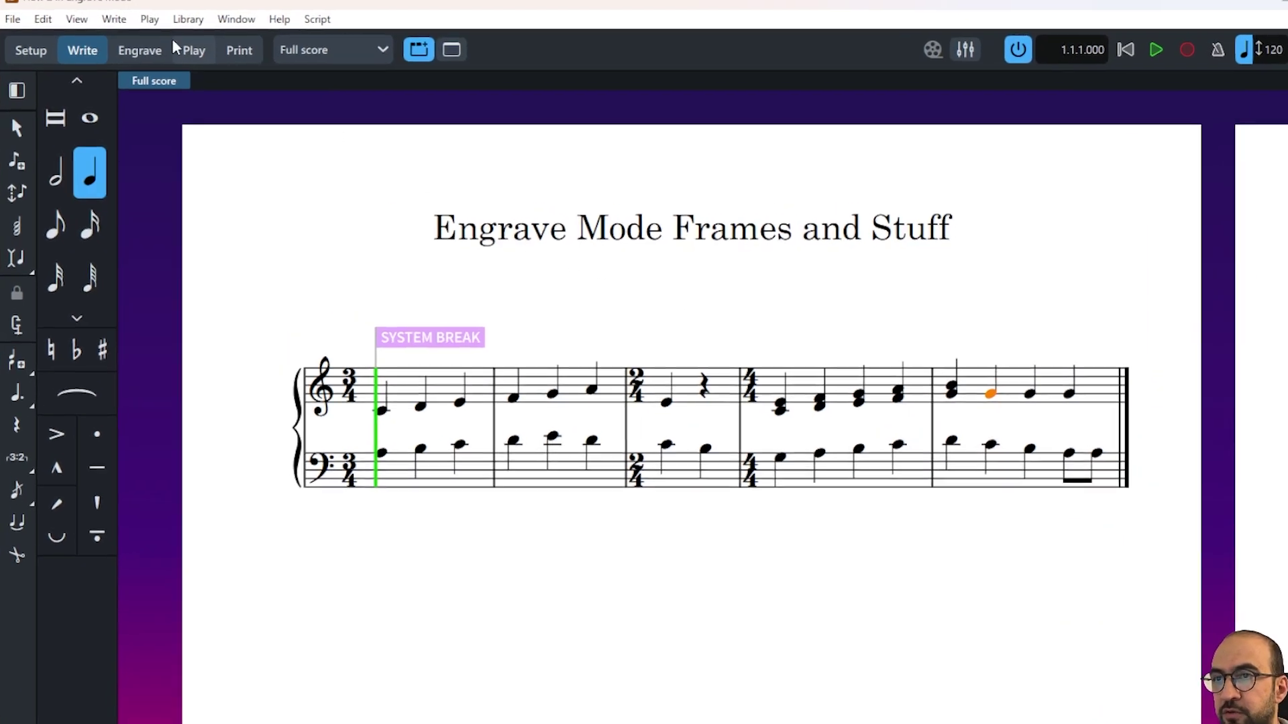
# Step: In Engrave mode, make bars 1–3 a separate system, then delete that split
pyautogui.click(156, 42)
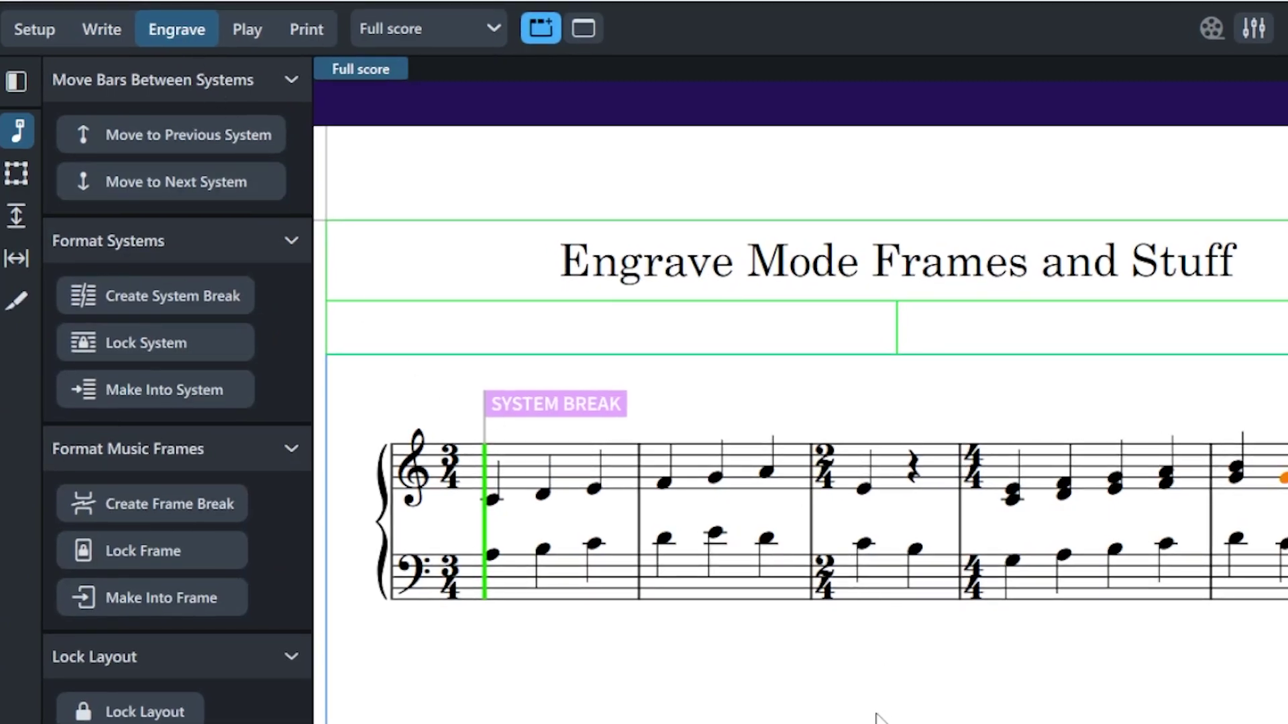
pyautogui.moveTo(849, 688); pyautogui.dragTo(952, 710)
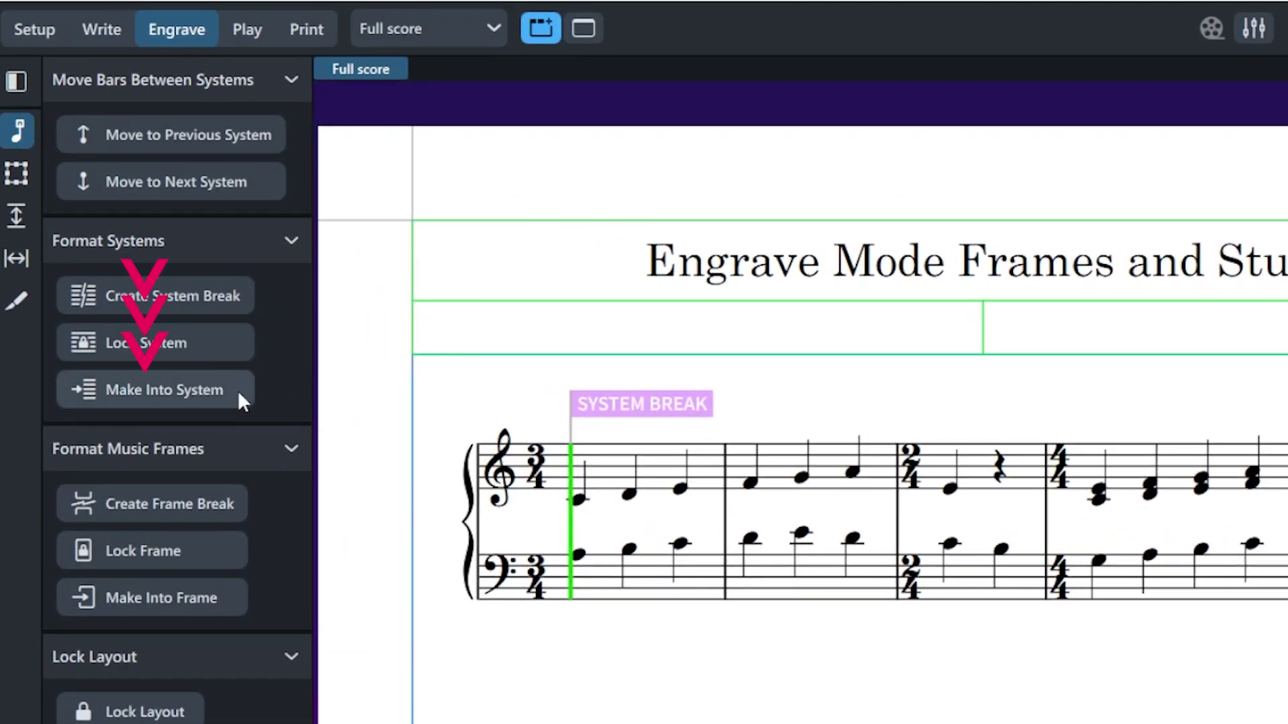
pyautogui.moveTo(859, 667); pyautogui.dragTo(775, 668)
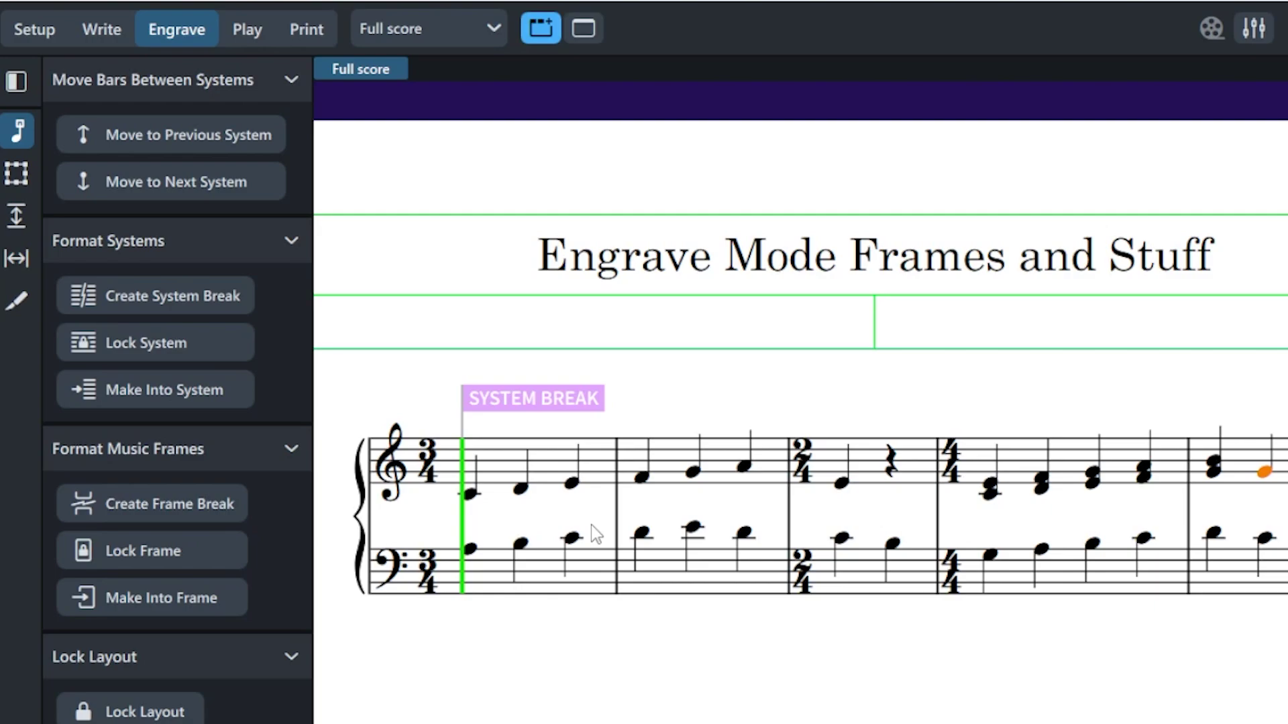
pyautogui.click(470, 497)
pyautogui.keyDown('ctrl'); pyautogui.click(842, 484); pyautogui.keyUp('ctrl')
pyautogui.click(205, 389)
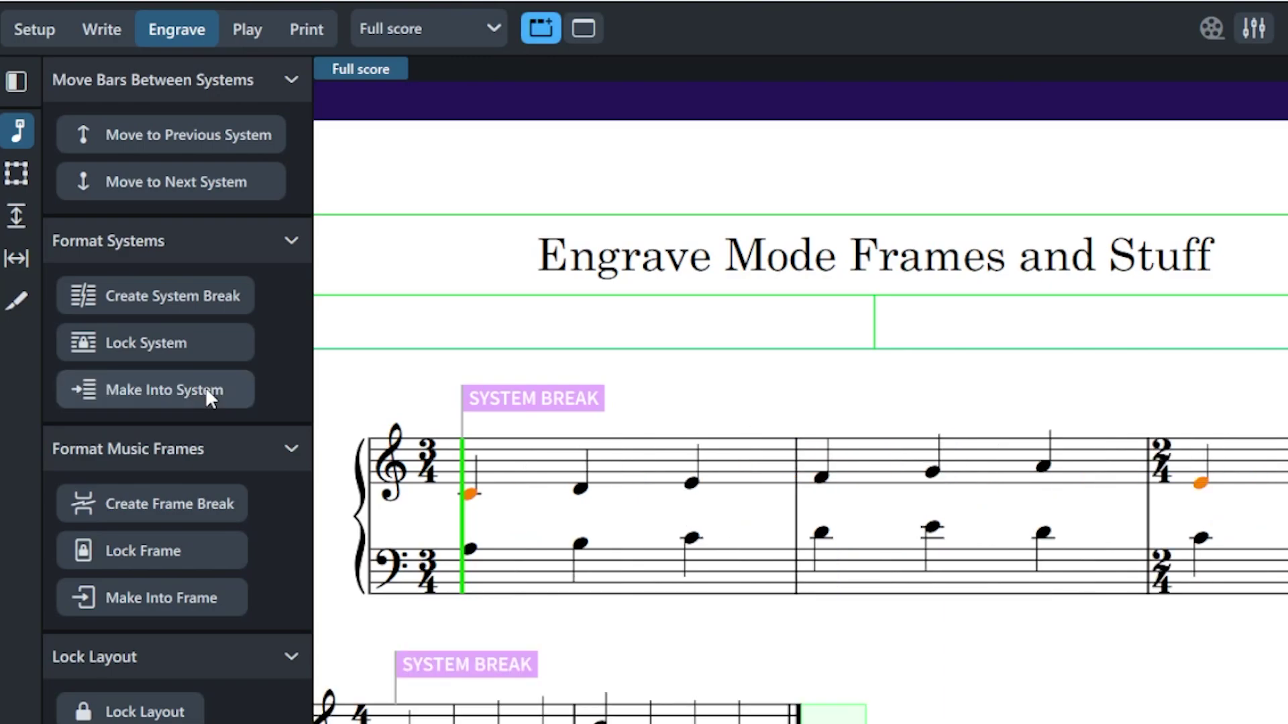
pyautogui.moveTo(1078, 718); pyautogui.dragTo(1121, 711)
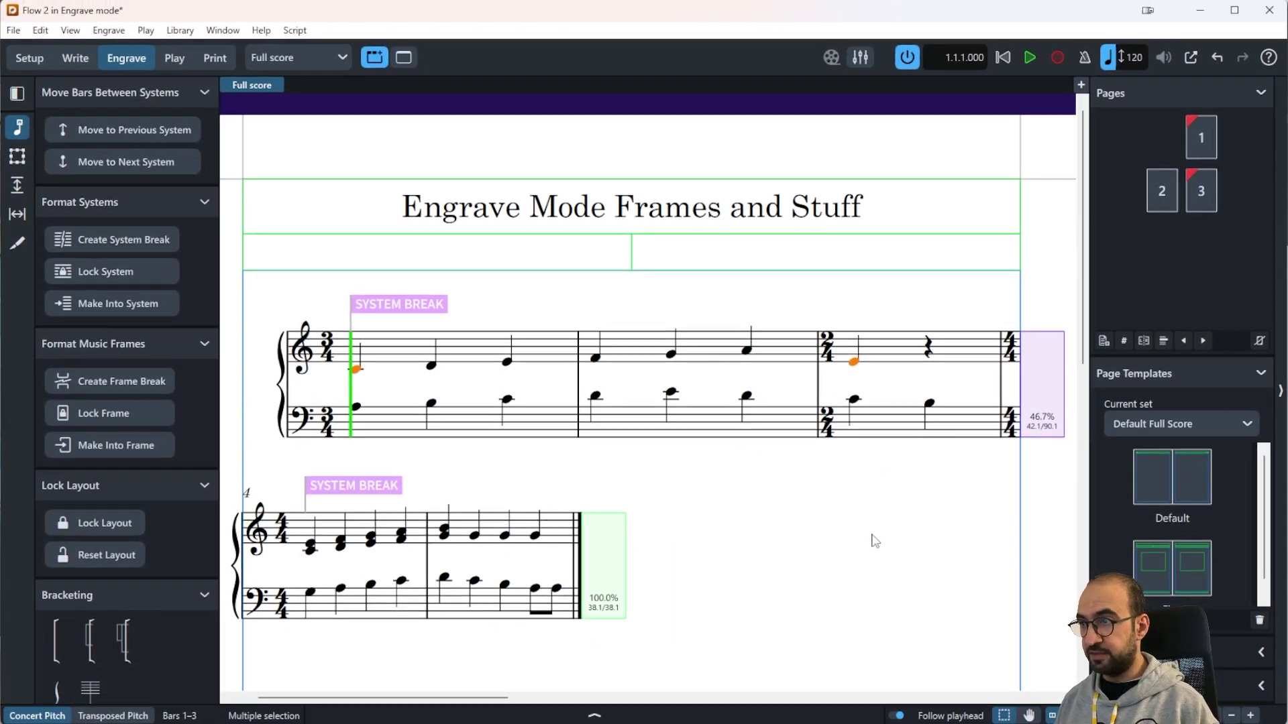
pyautogui.press('Delete')
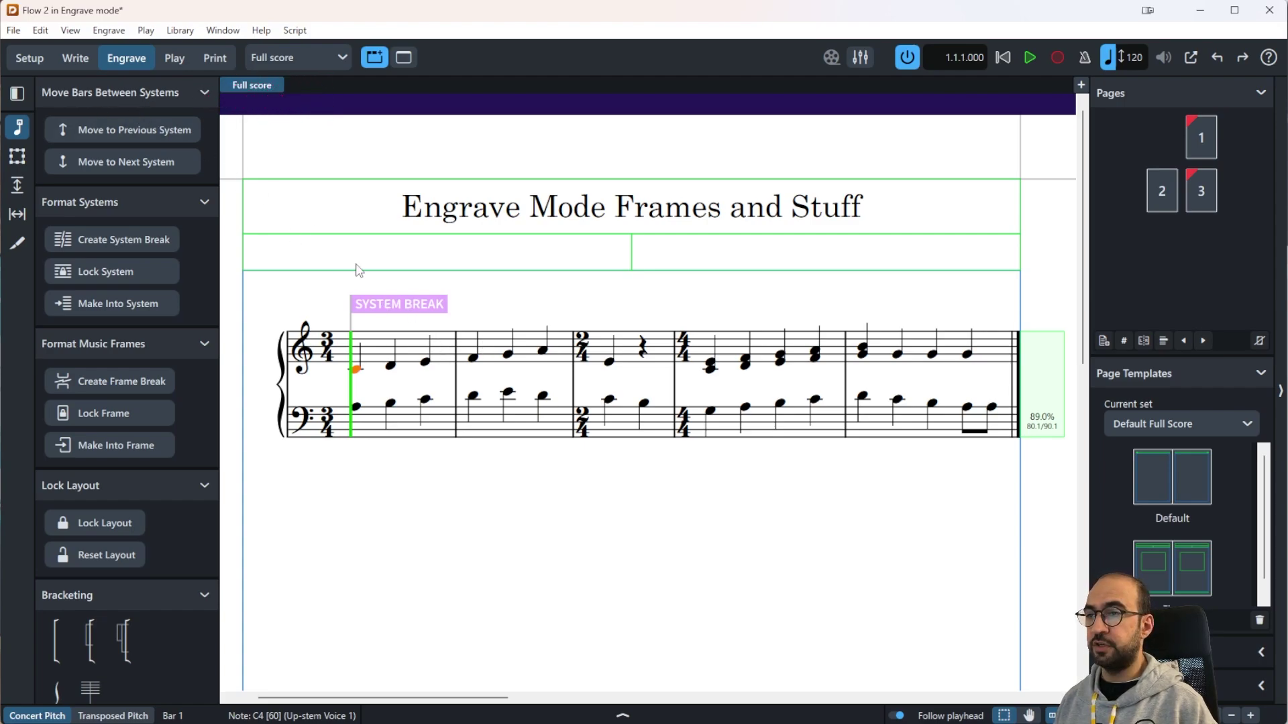
# Step: Delete the bar 1 system break, then move bar 4 to the next system and back
pyautogui.click(384, 303)
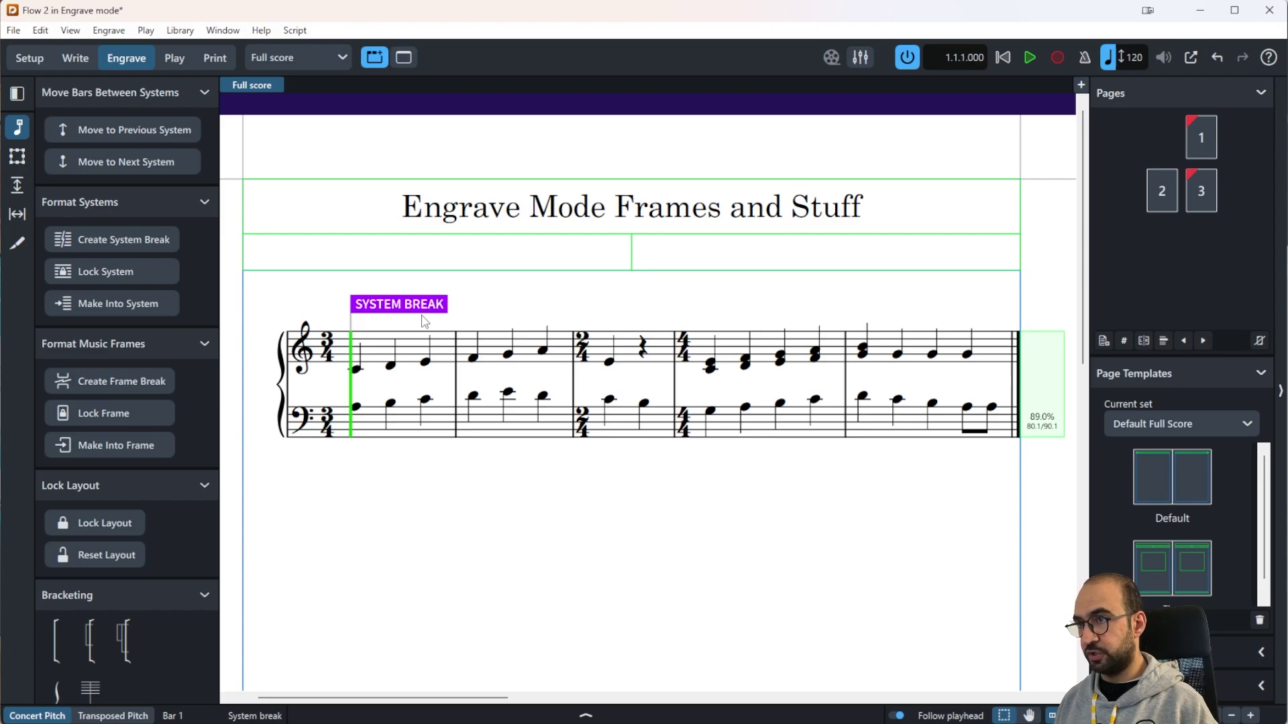
pyautogui.press('Delete')
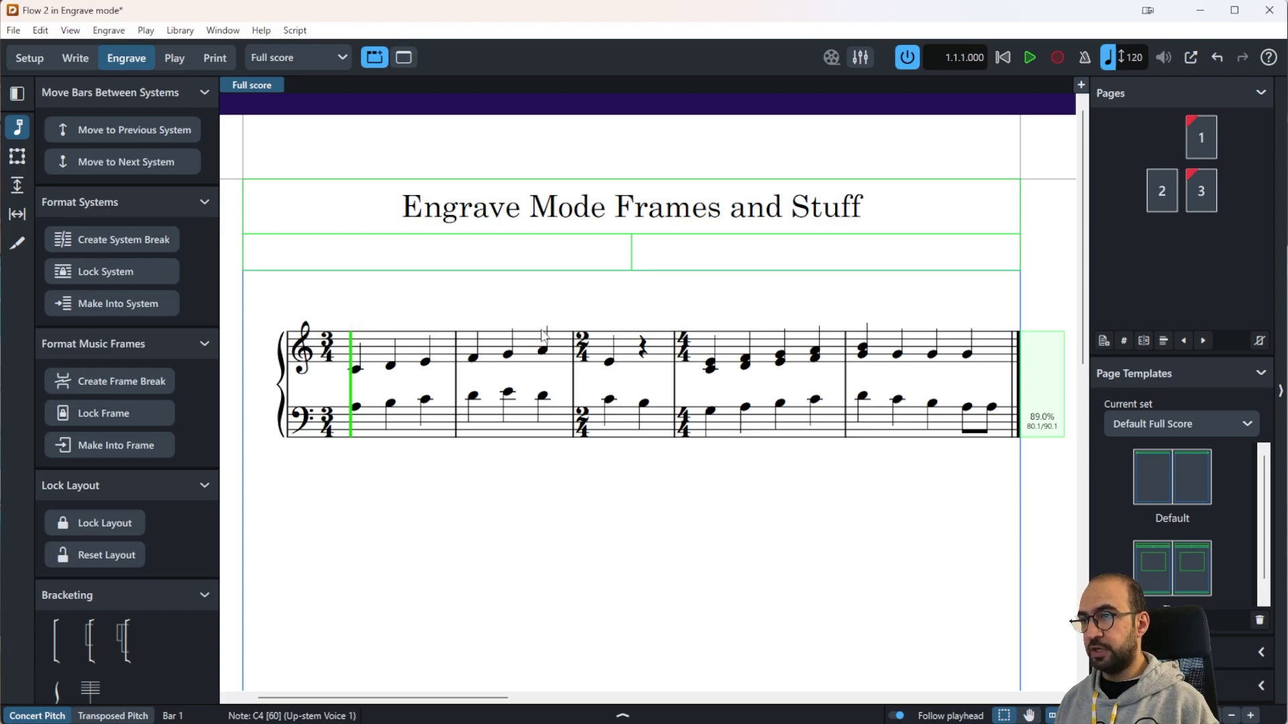
pyautogui.click(715, 370)
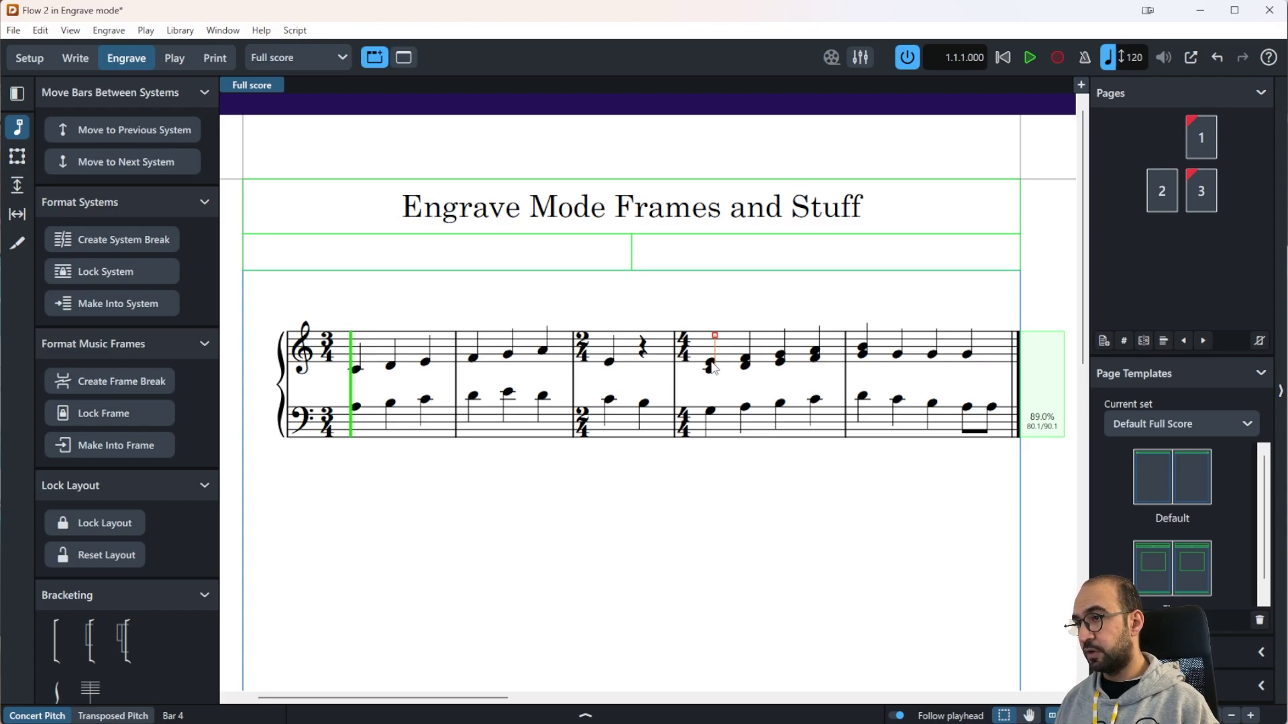
pyautogui.click(712, 364)
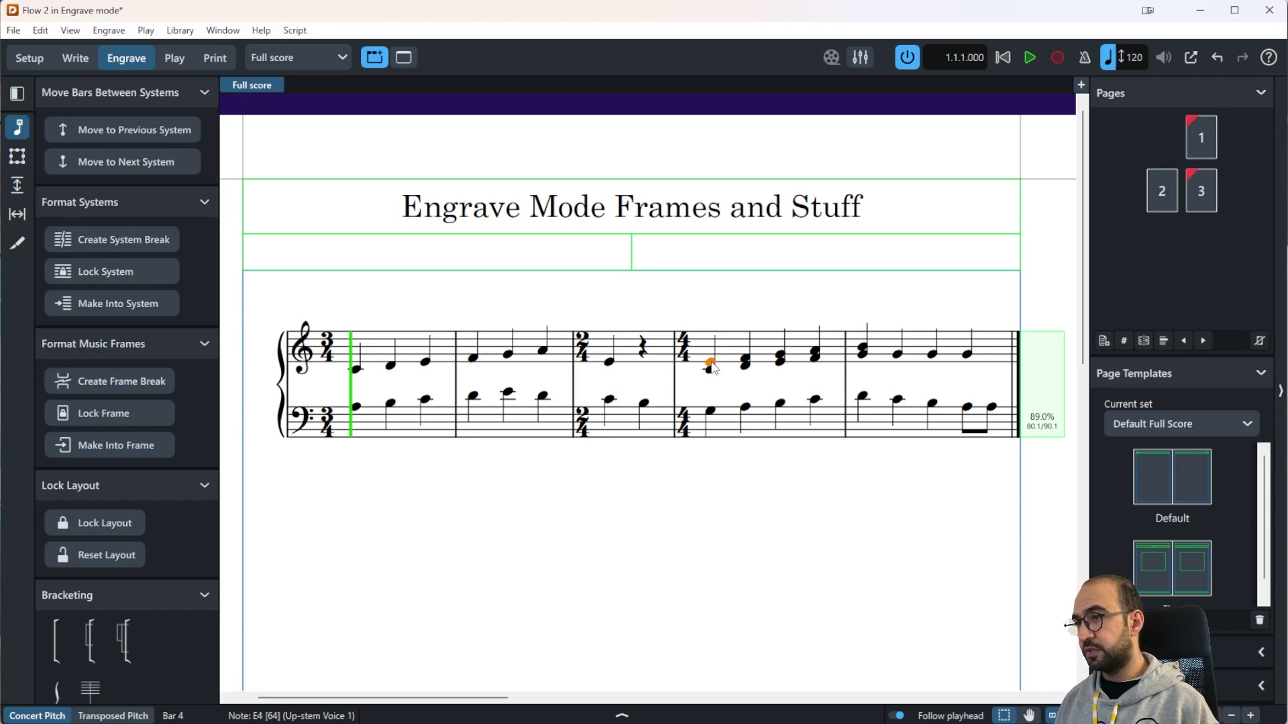
pyautogui.click(185, 166)
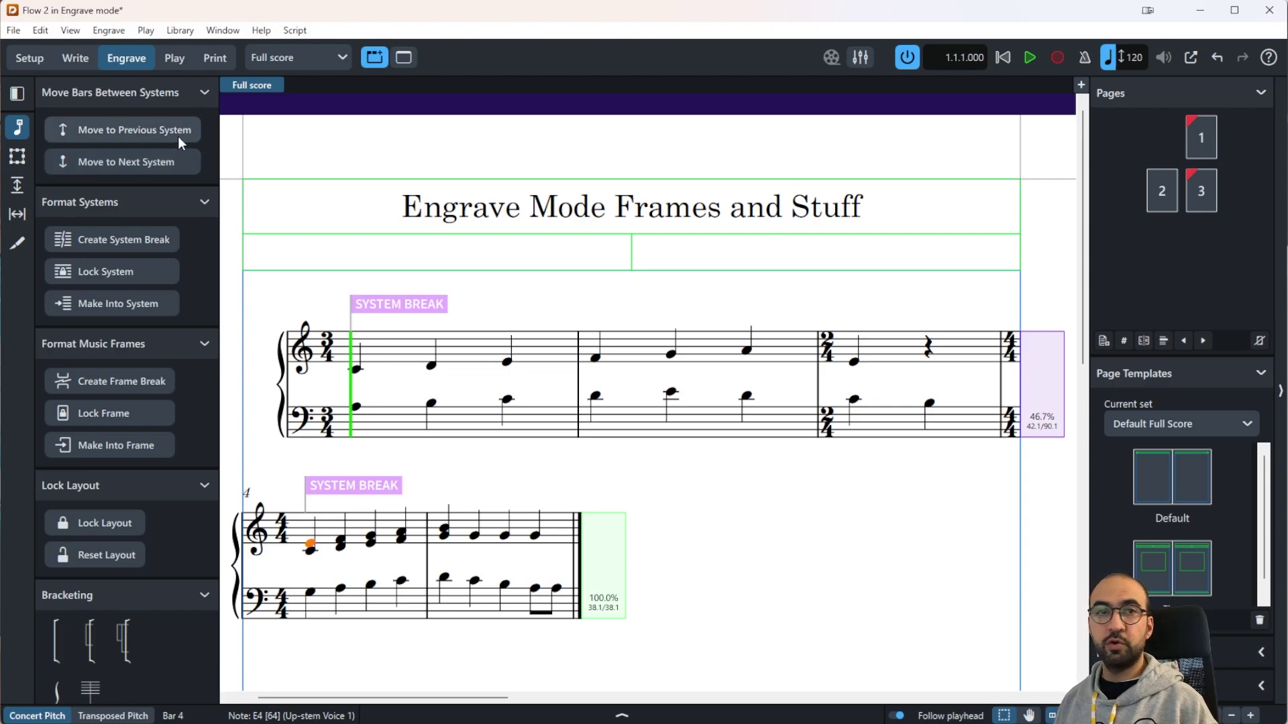
pyautogui.click(178, 136)
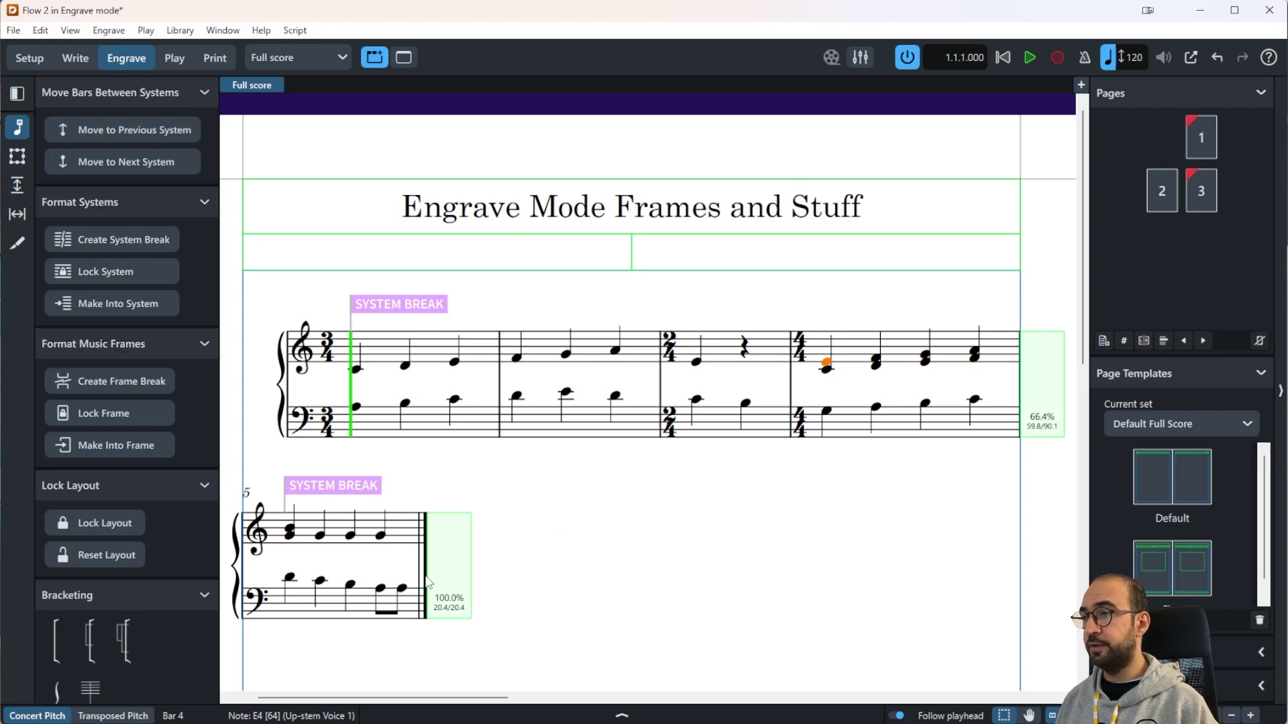
# Step: Delete the system break before bar 5
pyautogui.click(291, 531)
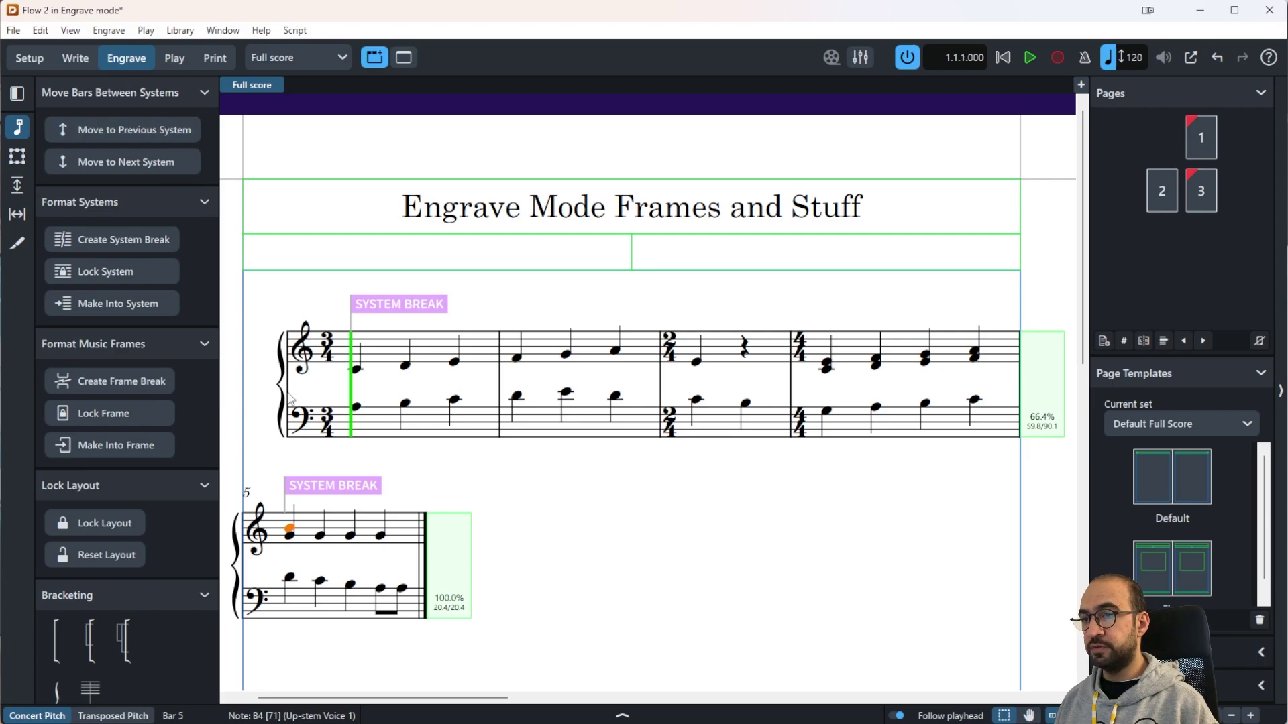
pyautogui.click(345, 487)
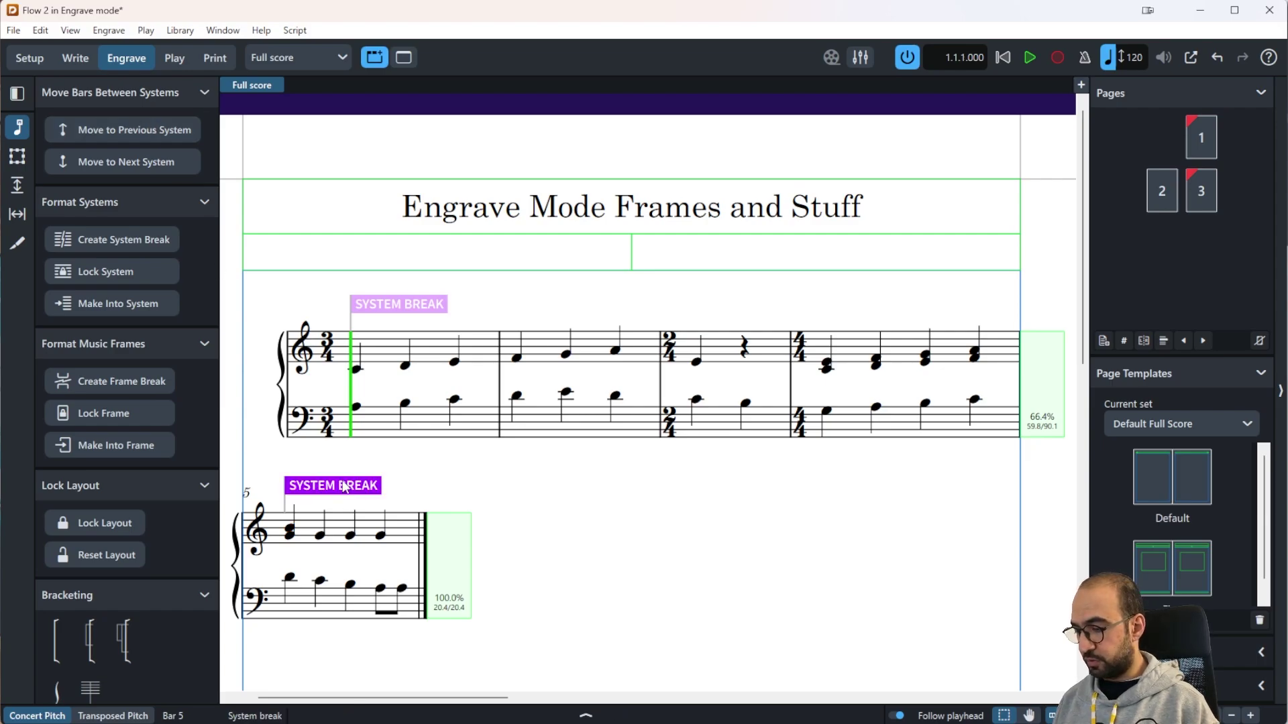
pyautogui.press('Delete')
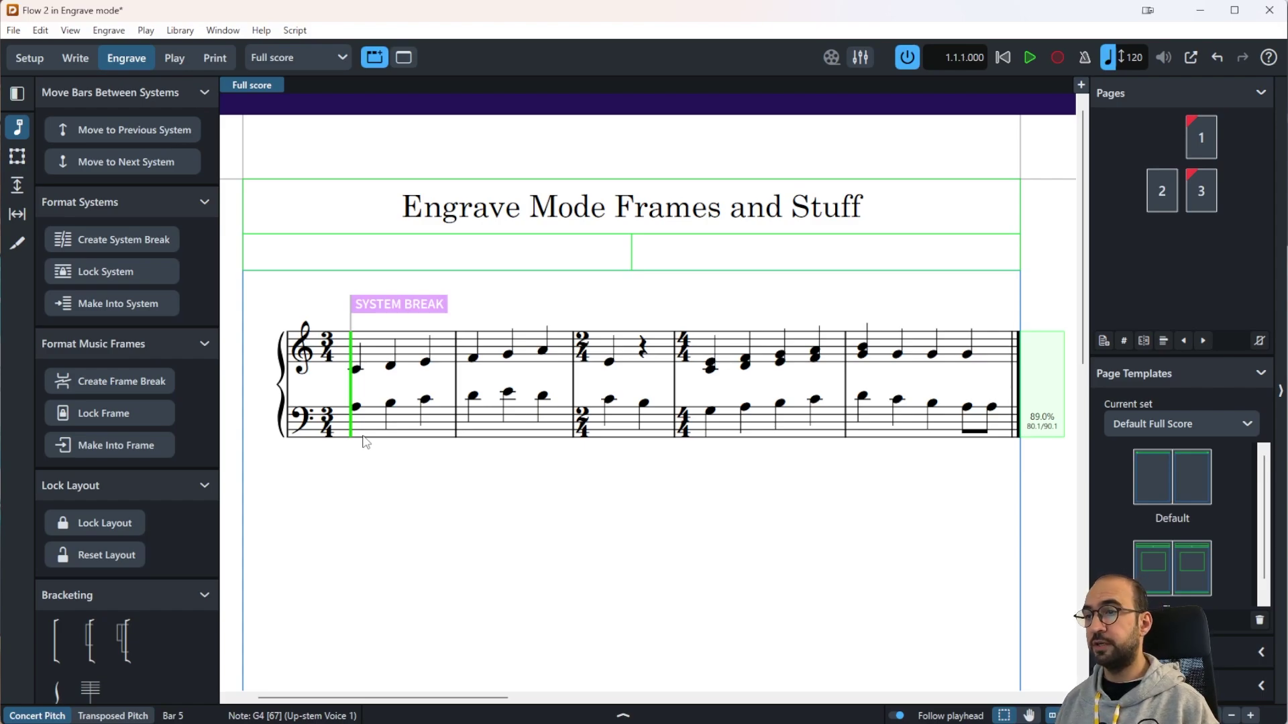
pyautogui.moveTo(571, 500); pyautogui.dragTo(566, 380)
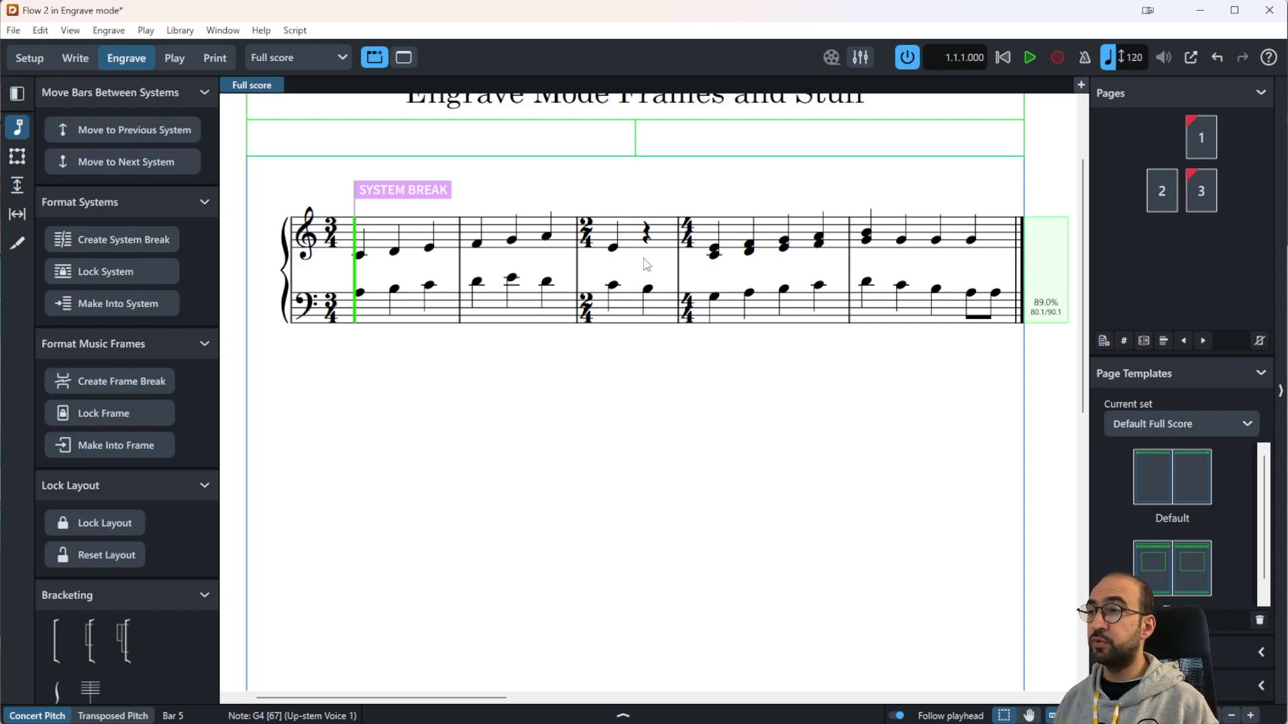
# Step: Add a frame break at bar 4, then pan back to the first-page frame
pyautogui.click(714, 252)
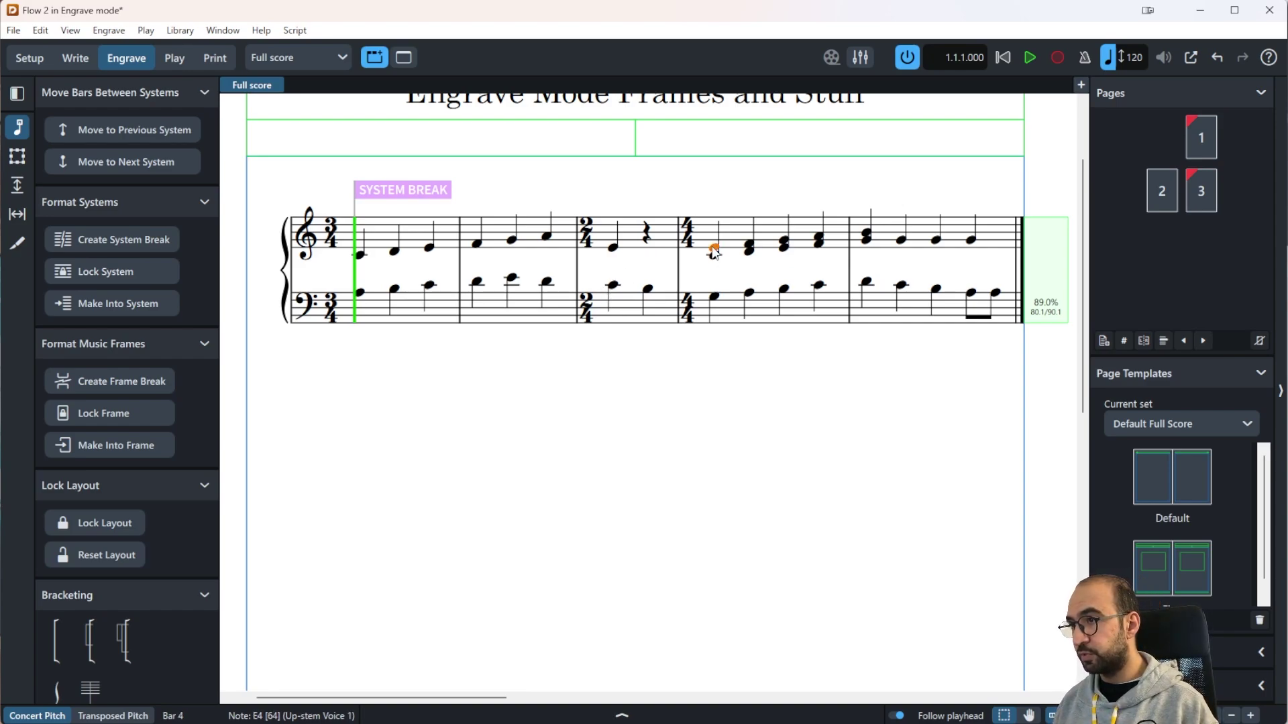
pyautogui.click(147, 378)
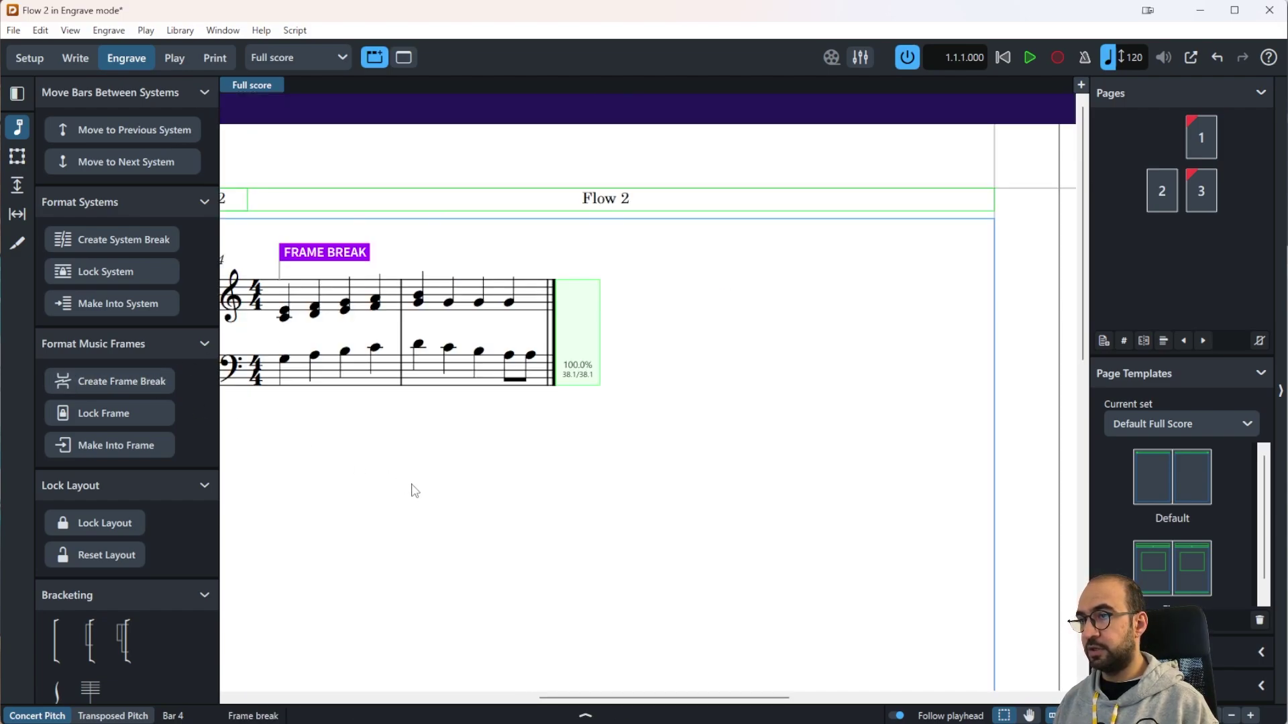
pyautogui.moveTo(517, 481); pyautogui.dragTo(946, 461)
pyautogui.moveTo(808, 474)
pyautogui.mouseDown()
pyautogui.moveTo(915, 464)
pyautogui.moveTo(791, 469)
pyautogui.mouseUp()
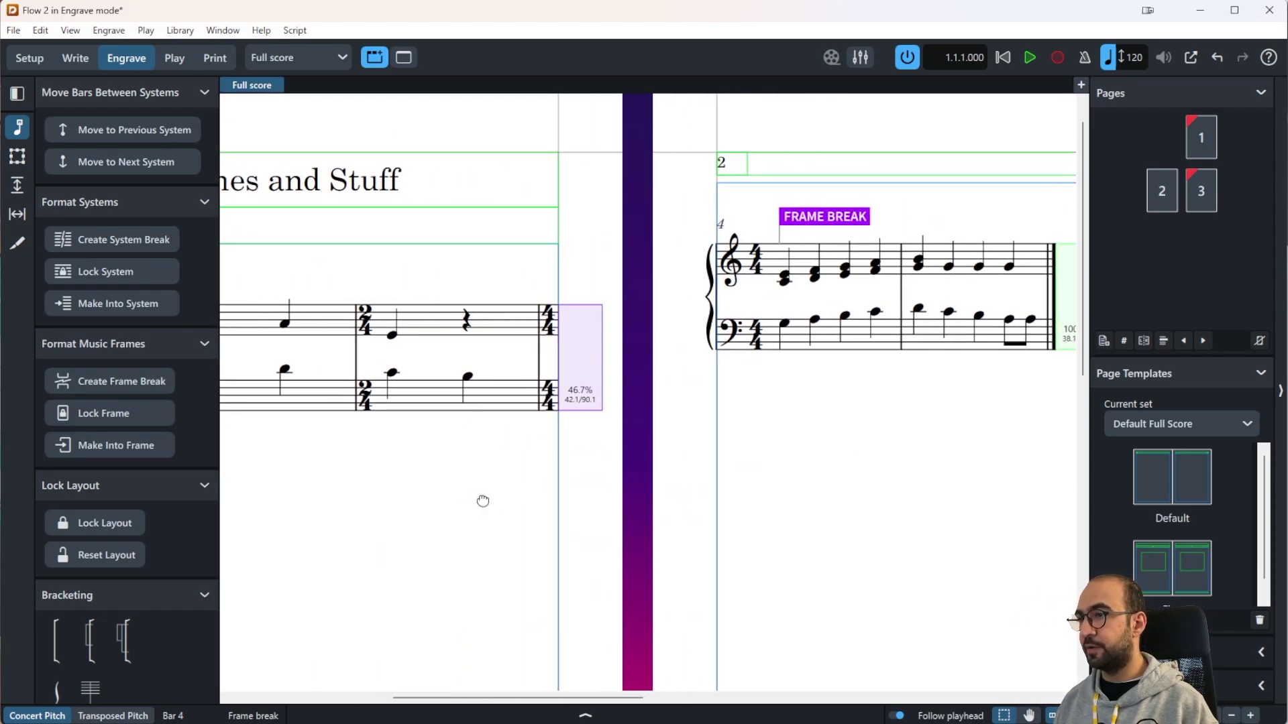
pyautogui.moveTo(483, 501); pyautogui.dragTo(441, 483)
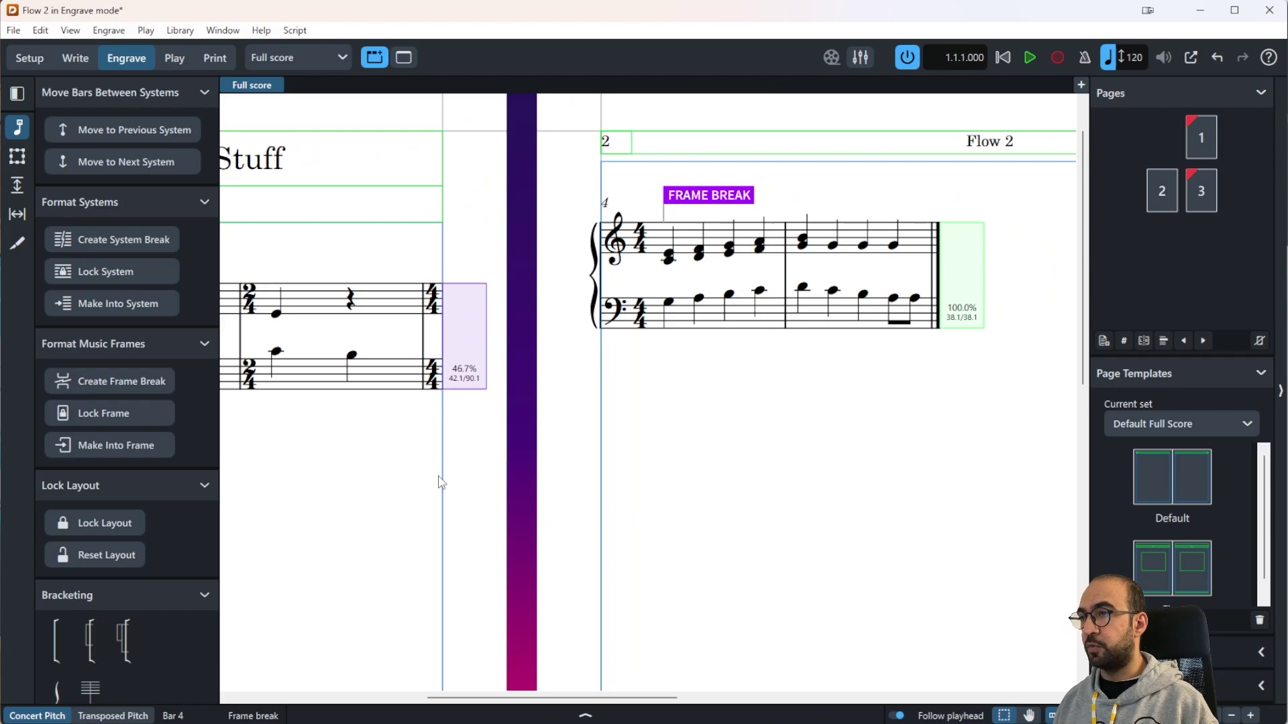
pyautogui.moveTo(534, 437); pyautogui.dragTo(936, 384)
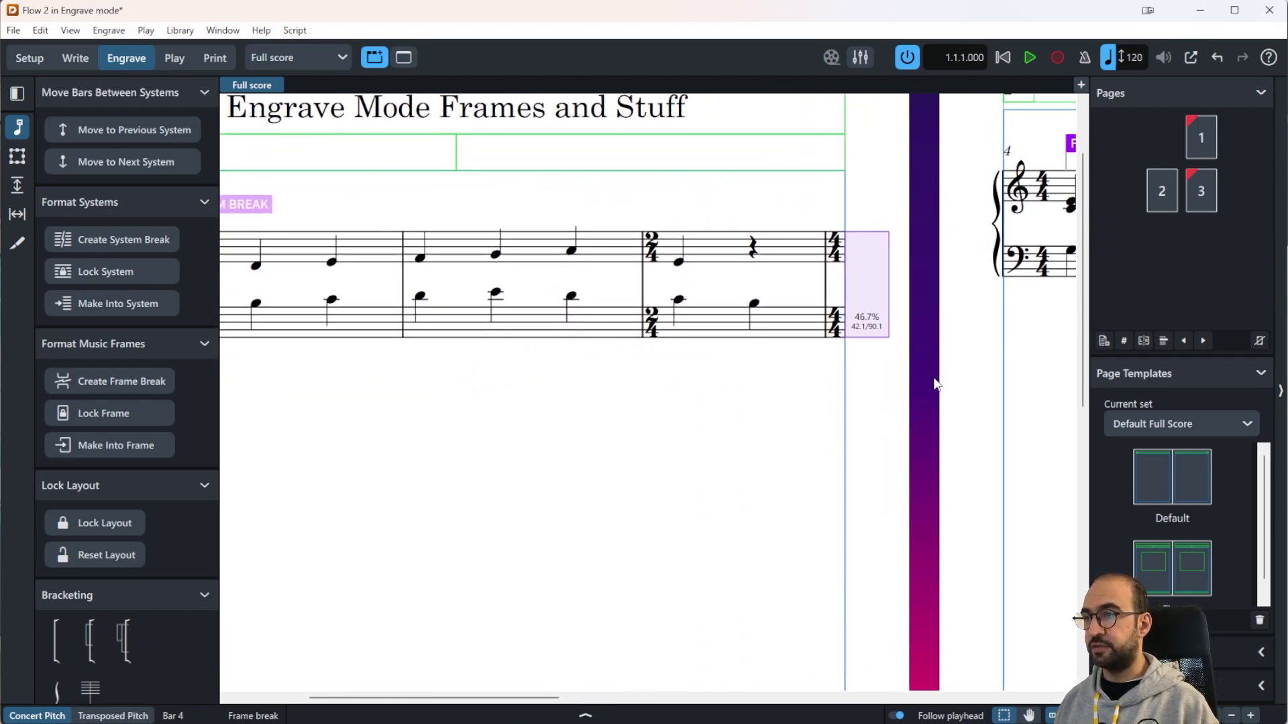
pyautogui.moveTo(711, 405); pyautogui.dragTo(883, 411)
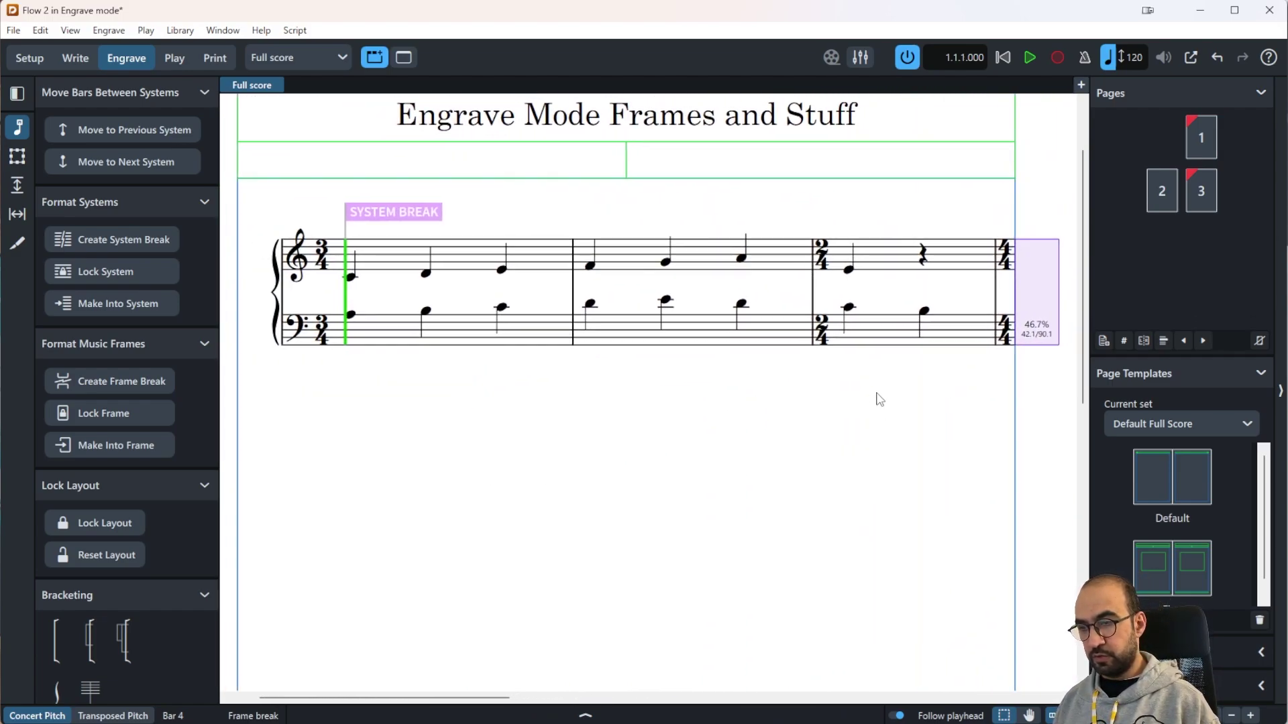
# Step: Delete the bar 4 frame break so all five bars reflow into the first frame
pyautogui.press('Delete')
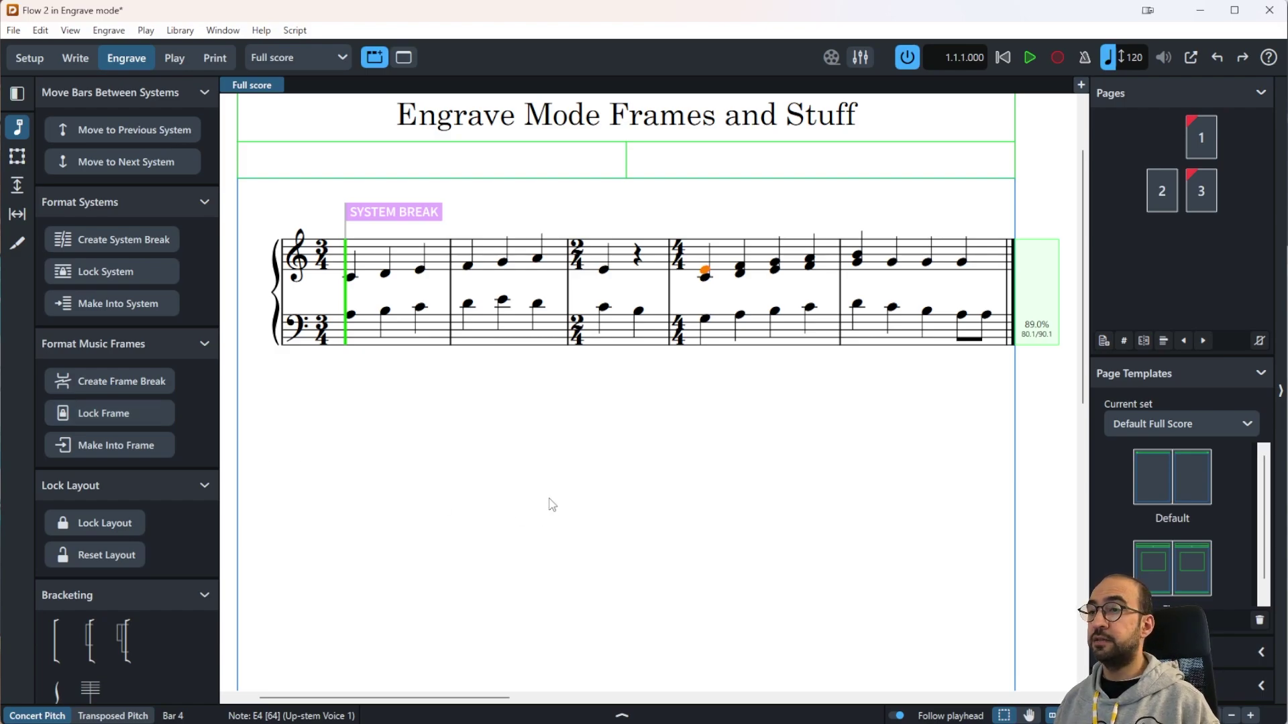
pyautogui.scroll(-2, 623, 467)
pyautogui.scroll(-5, 623, 467)
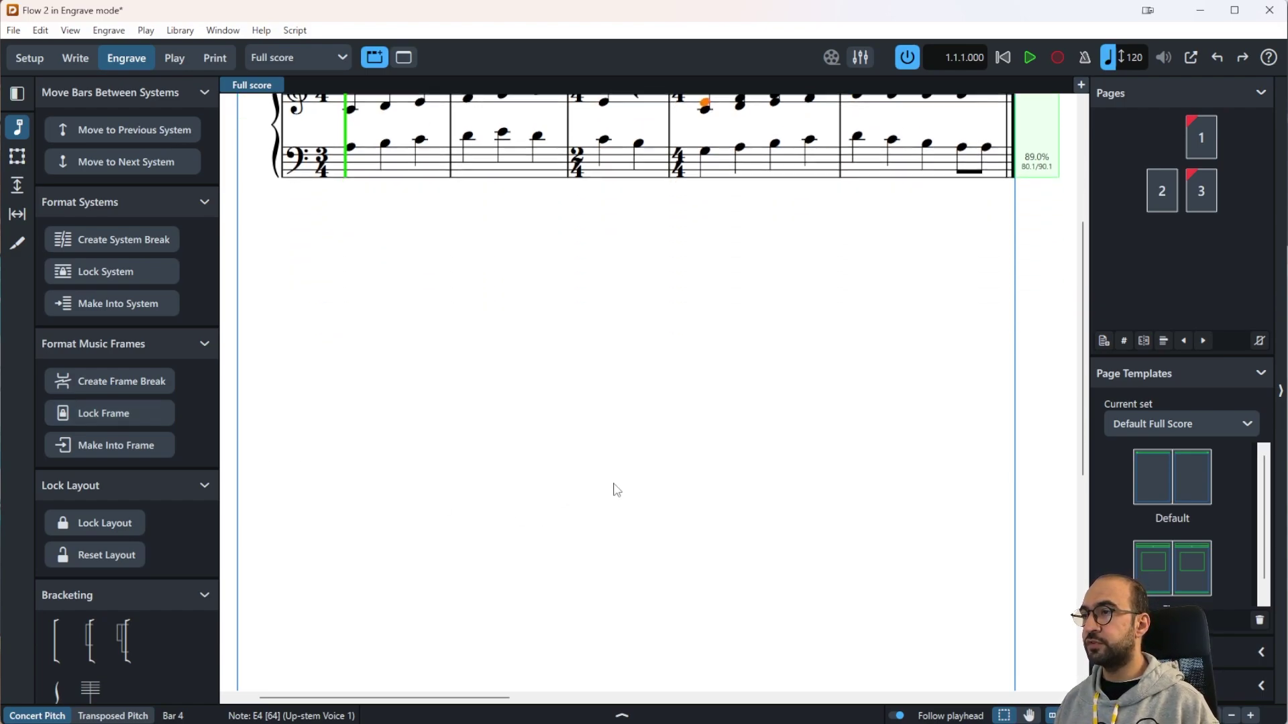
pyautogui.scroll(-2, 616, 491)
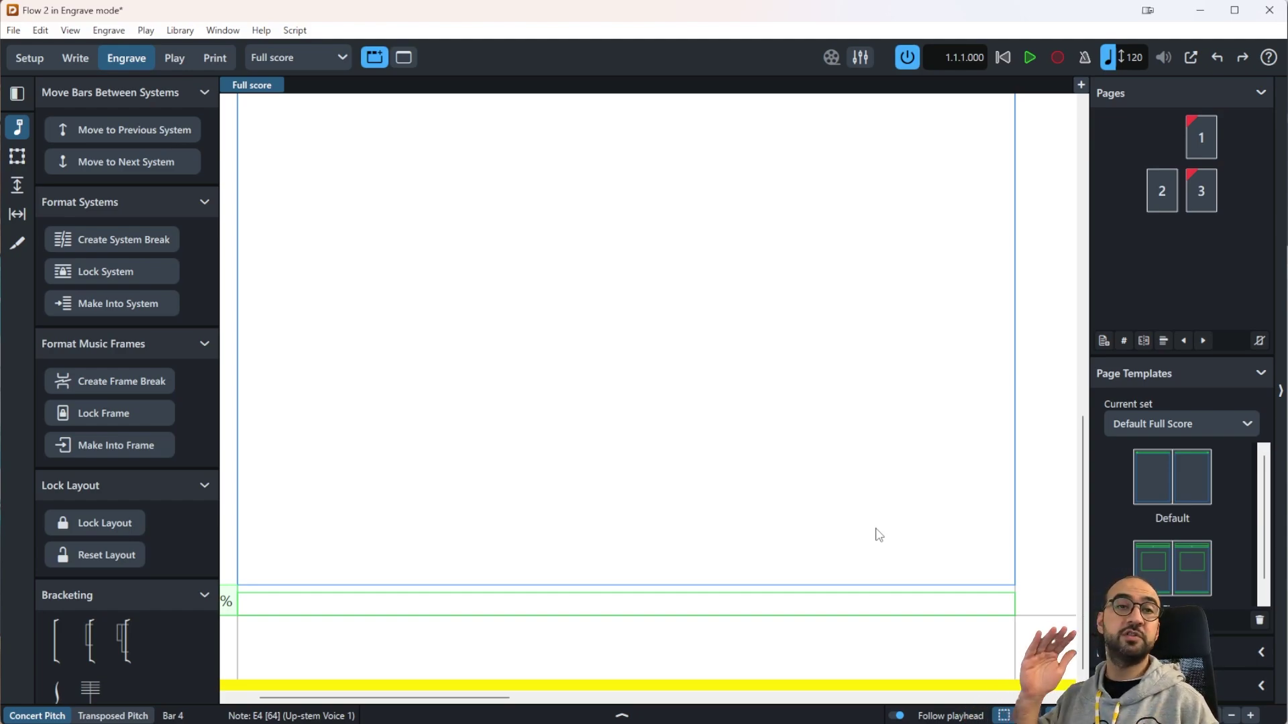
pyautogui.scroll(3, 875, 531)
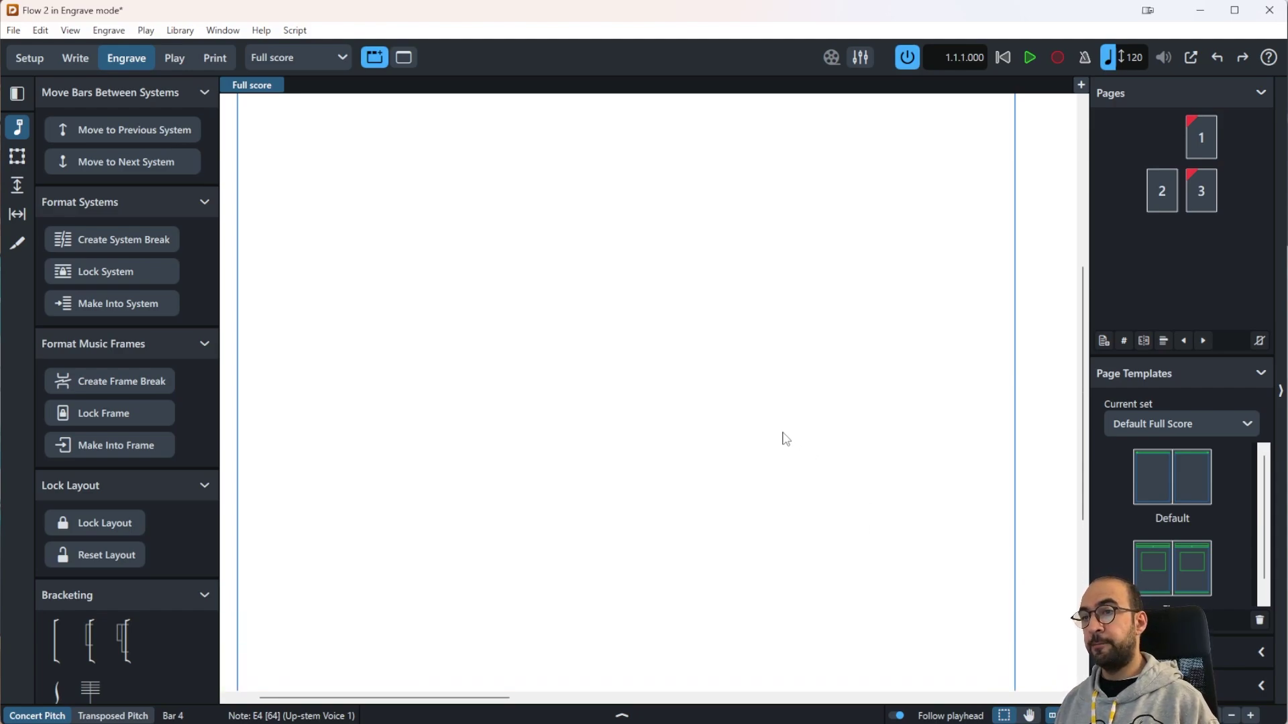
pyautogui.scroll(4, 782, 437)
pyautogui.scroll(2, 691, 412)
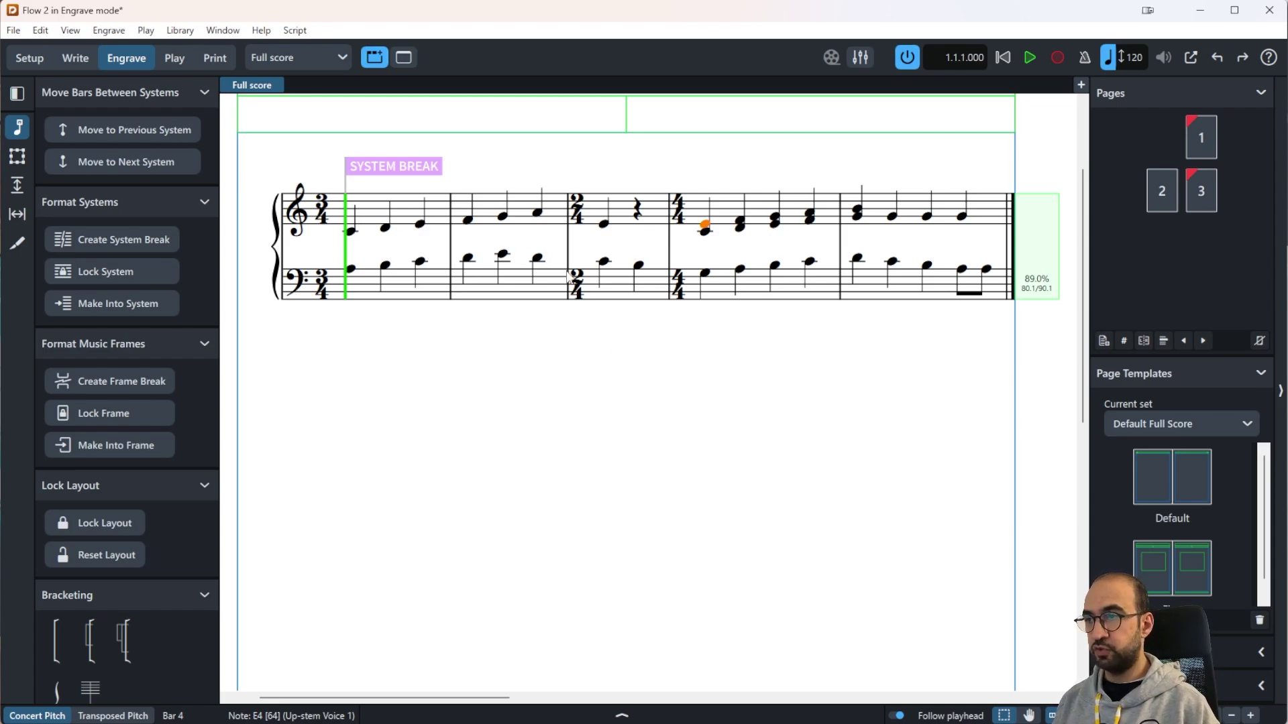
# Step: Make bars 1–4 into their own frame
pyautogui.click(705, 274)
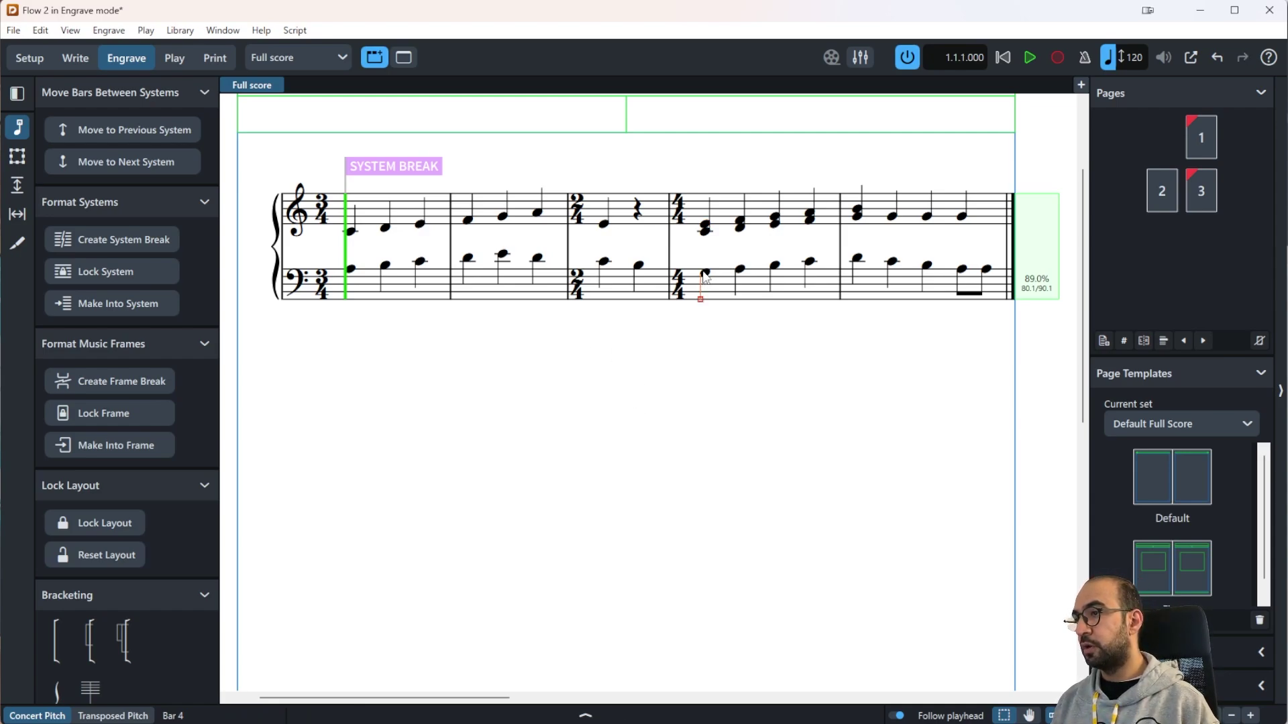
pyautogui.keyDown('ctrl'); pyautogui.click(350, 270); pyautogui.keyUp('ctrl')
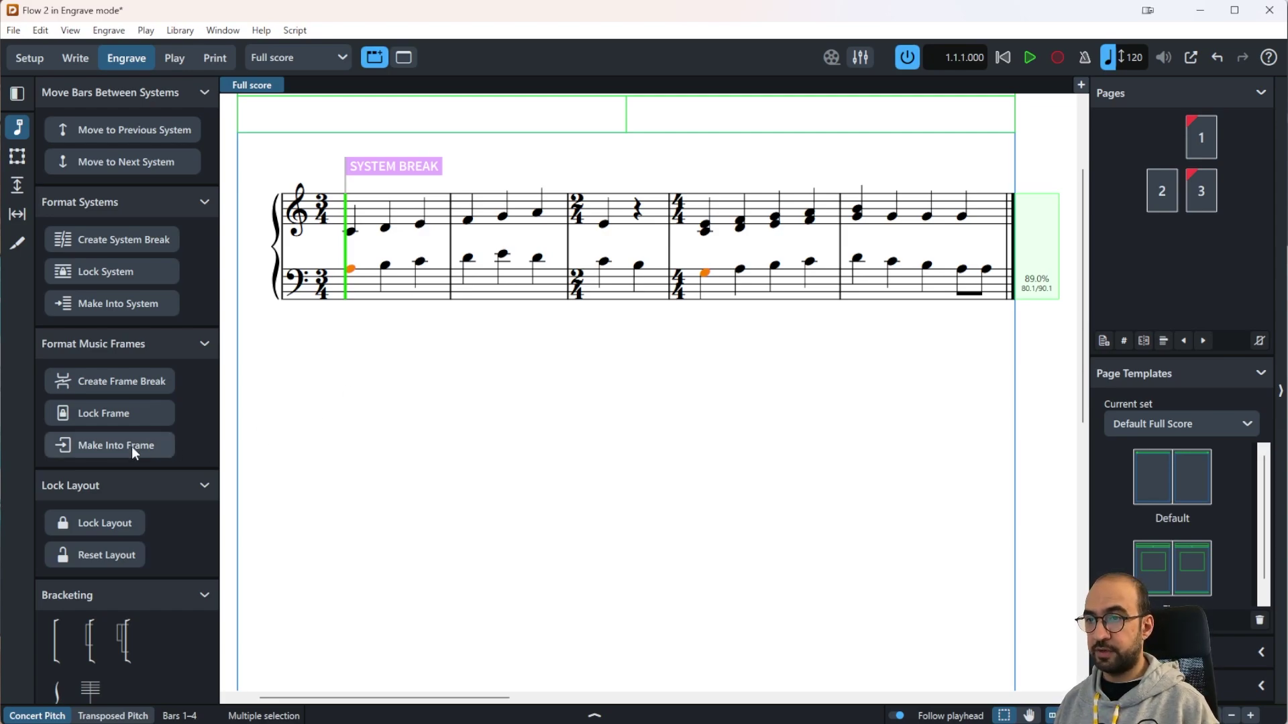
pyautogui.click(150, 452)
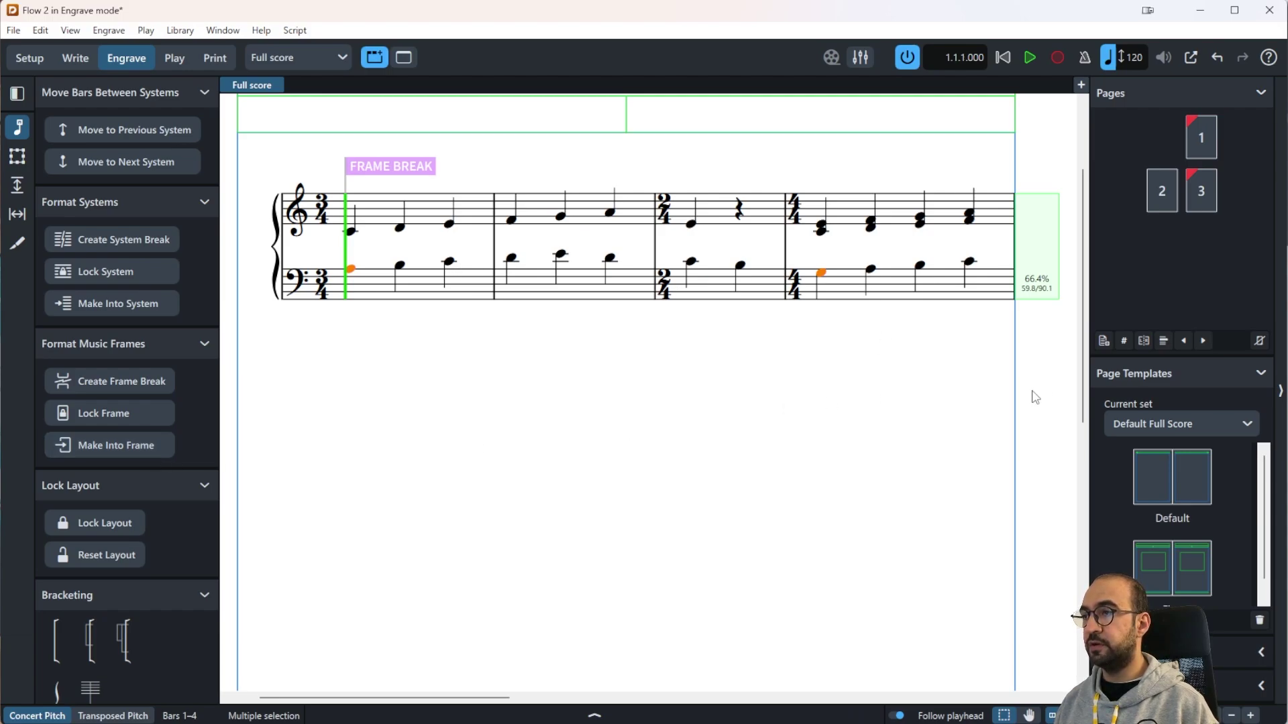
# Step: Check the following page, then reset the layout of bars 1–4
pyautogui.scroll(-5, 877, 445)
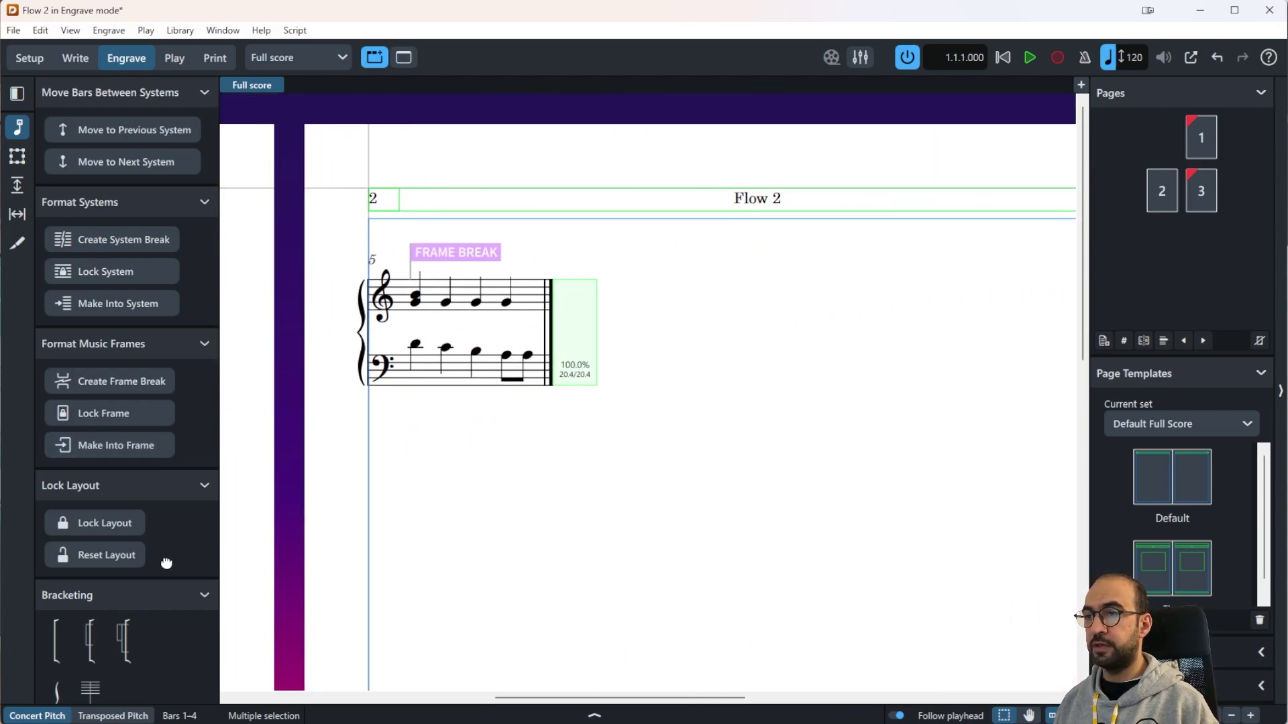
pyautogui.scroll(5, 891, 445)
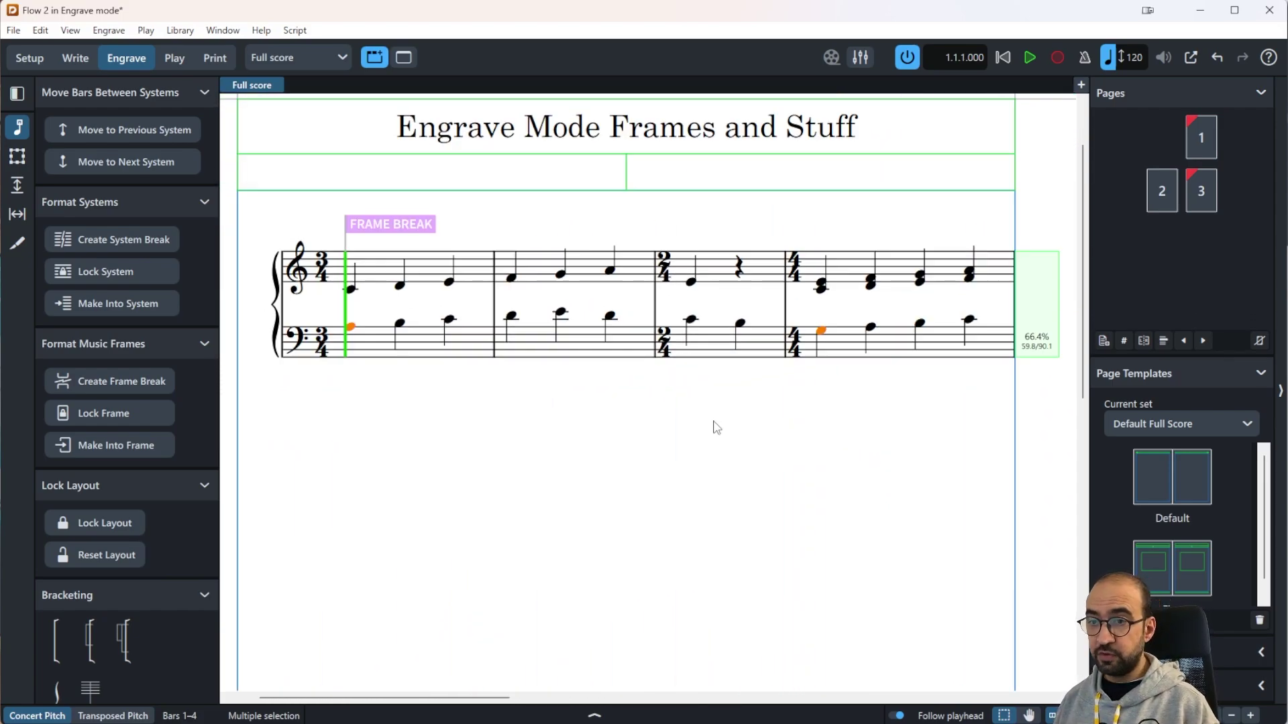
pyautogui.scroll(-1, 715, 427)
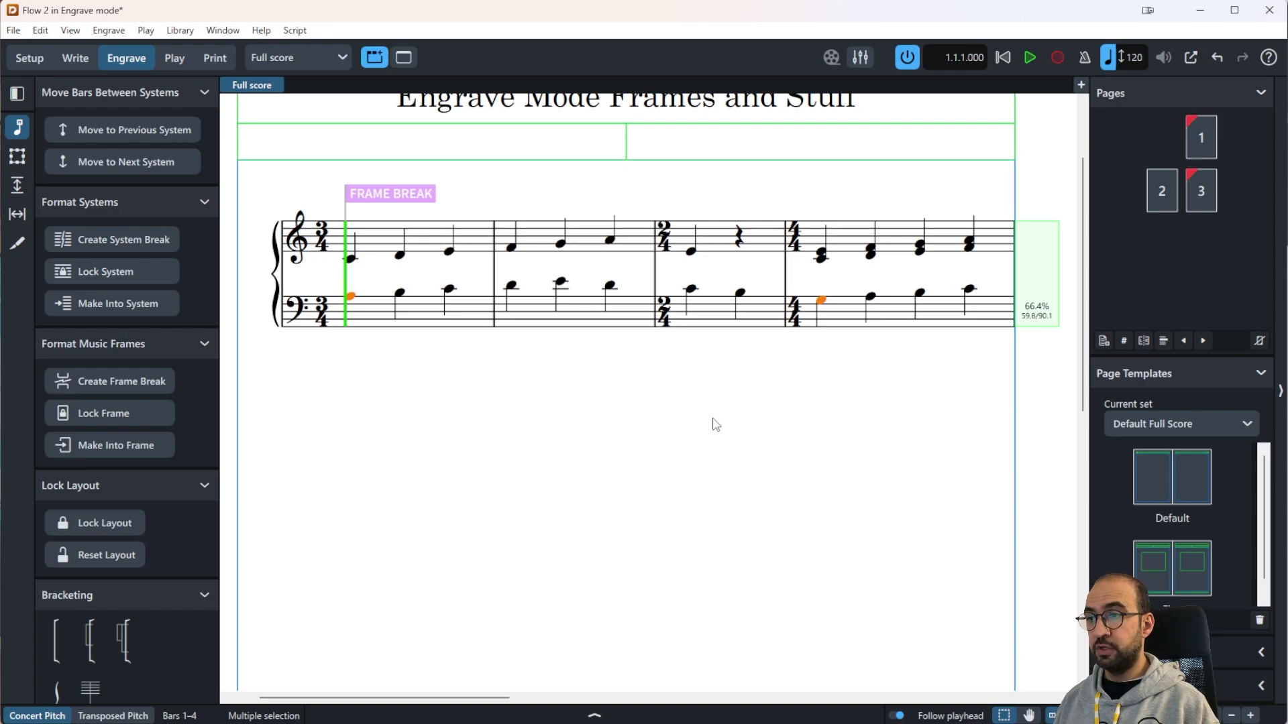
pyautogui.click(122, 563)
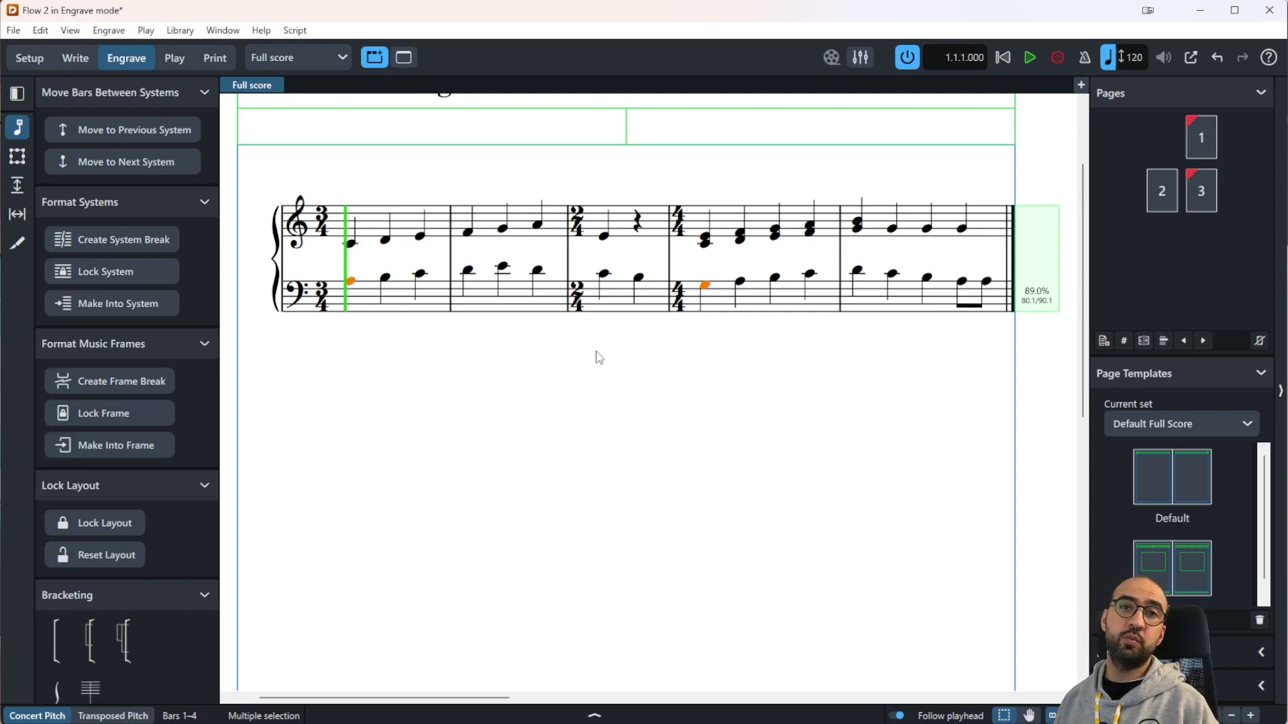
# Step: Lock the layout of the selected bars 1–4, adding a frame break above bar 1
pyautogui.click(129, 524)
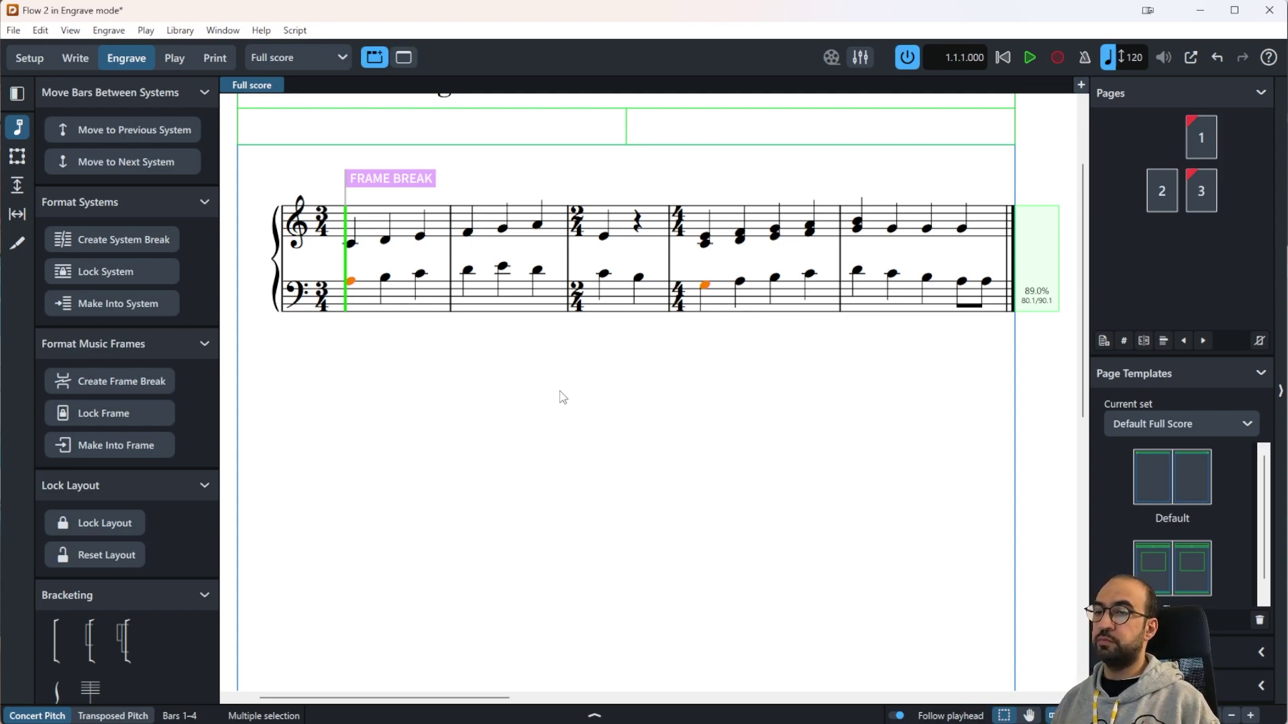
pyautogui.scroll(-1, 562, 397)
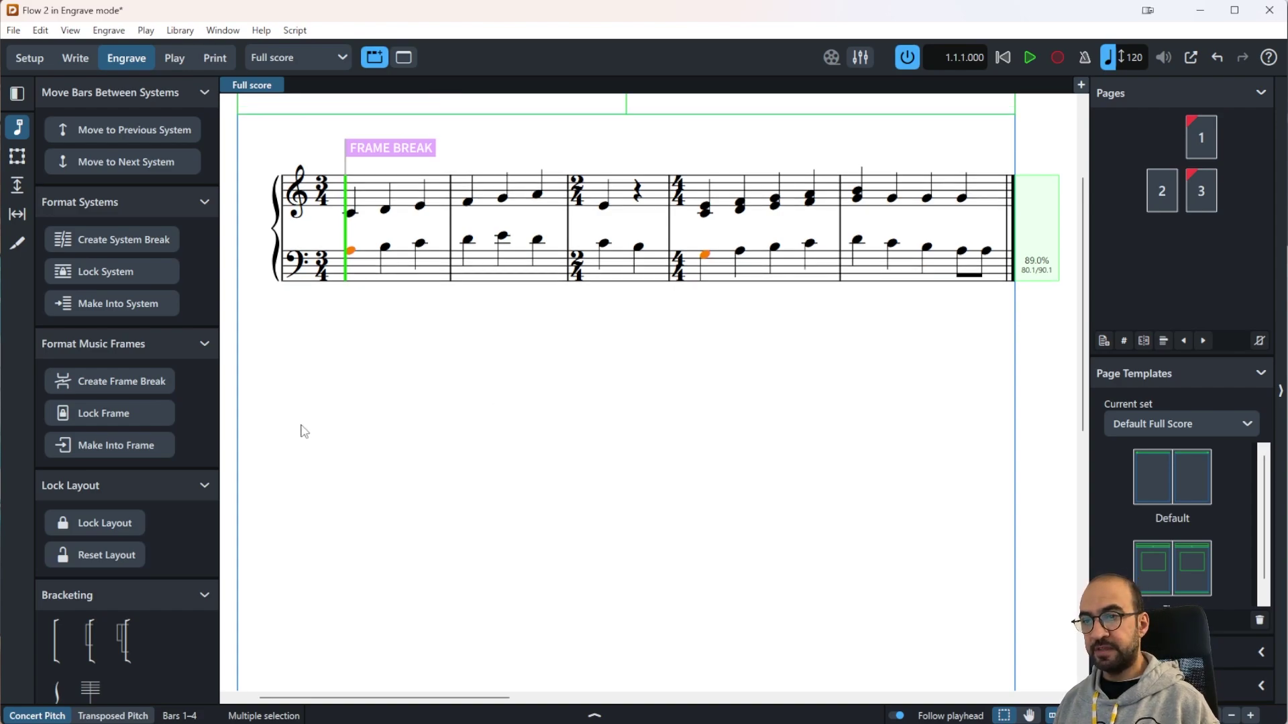
pyautogui.scroll(-1, 175, 522)
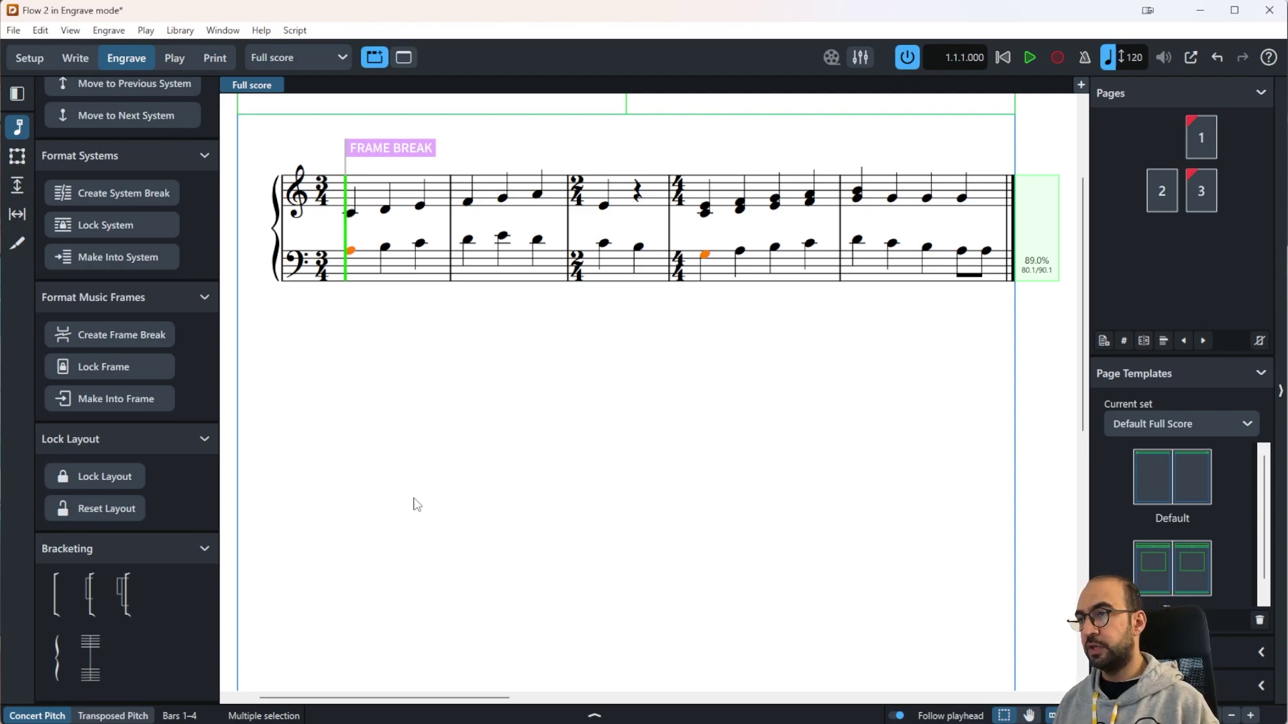
pyautogui.scroll(1, 464, 452)
pyautogui.scroll(-1, 466, 454)
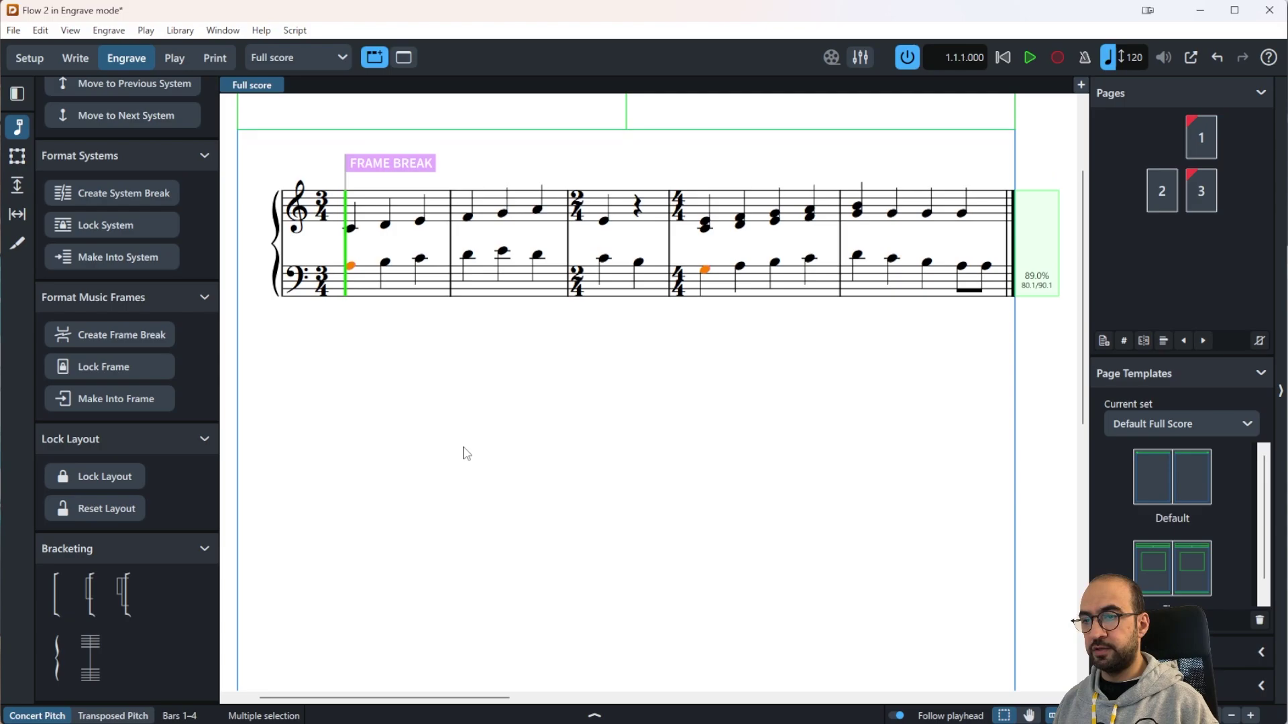
pyautogui.scroll(1, 466, 453)
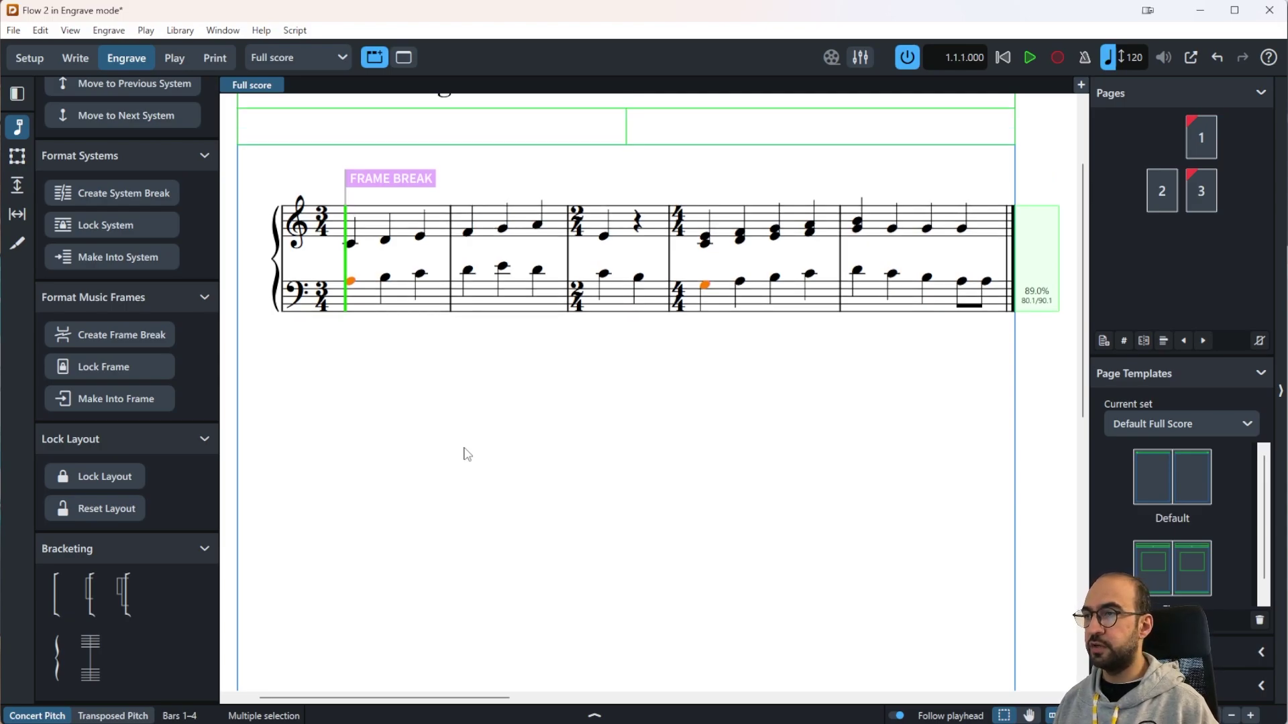
pyautogui.scroll(3, 560, 454)
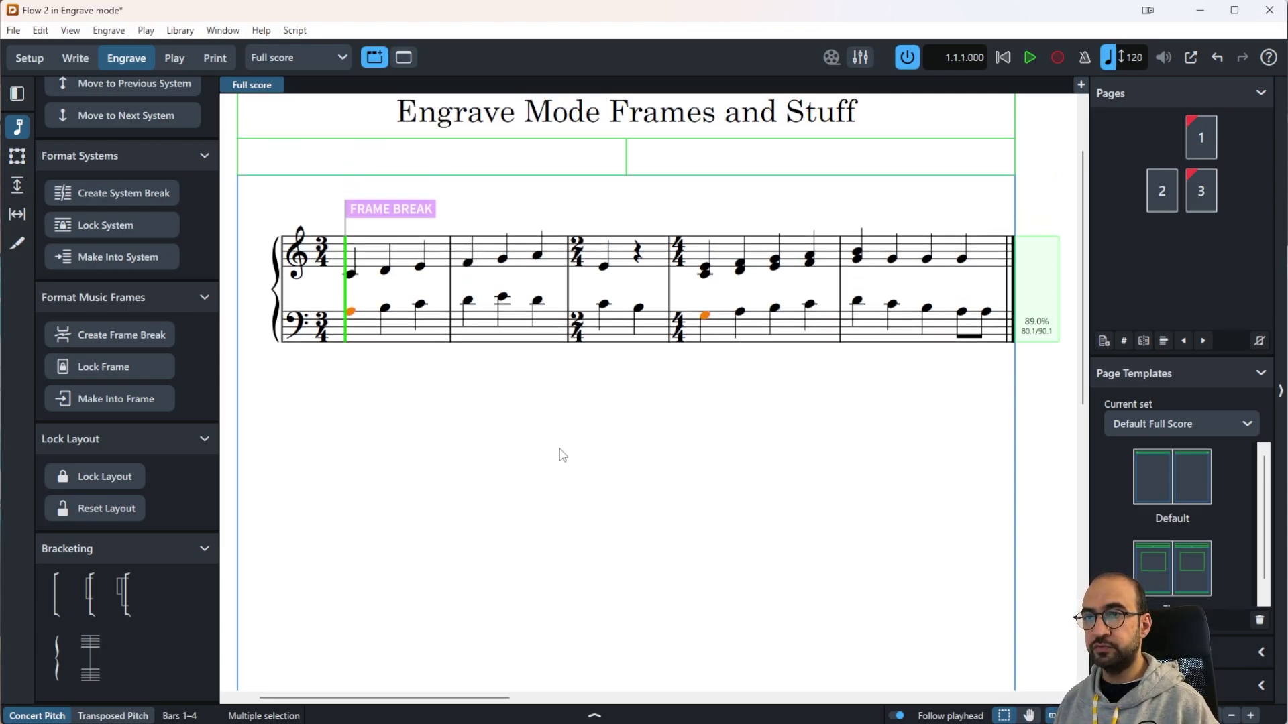
pyautogui.click(631, 513)
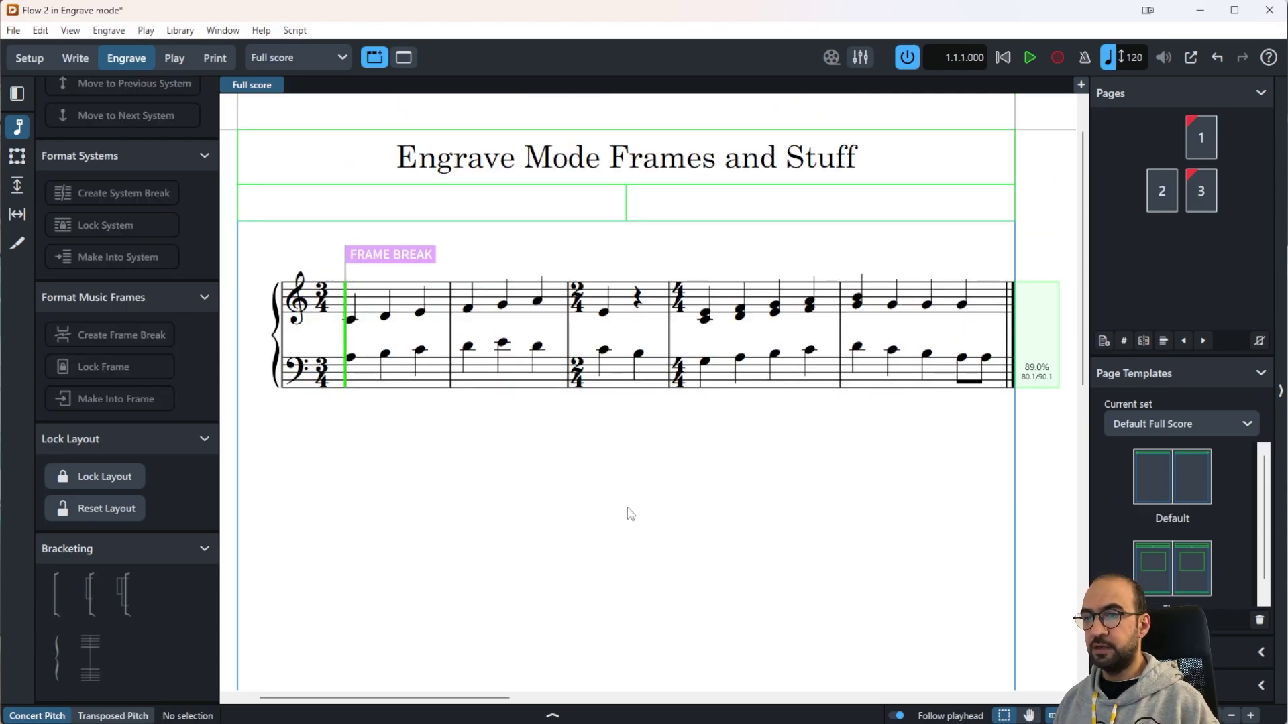
# Step: Add a system break at bar 3 with Shift+S and display its Format properties
pyautogui.click(604, 314)
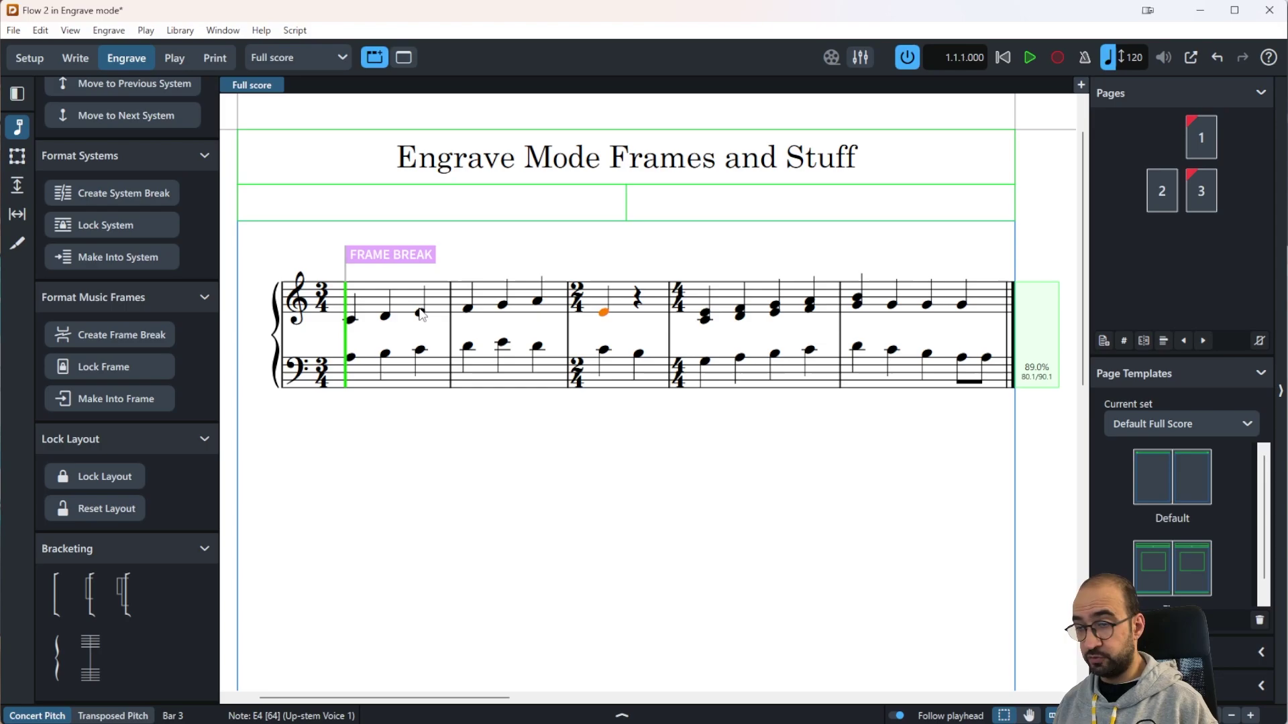
pyautogui.hotkey('shift', 's')
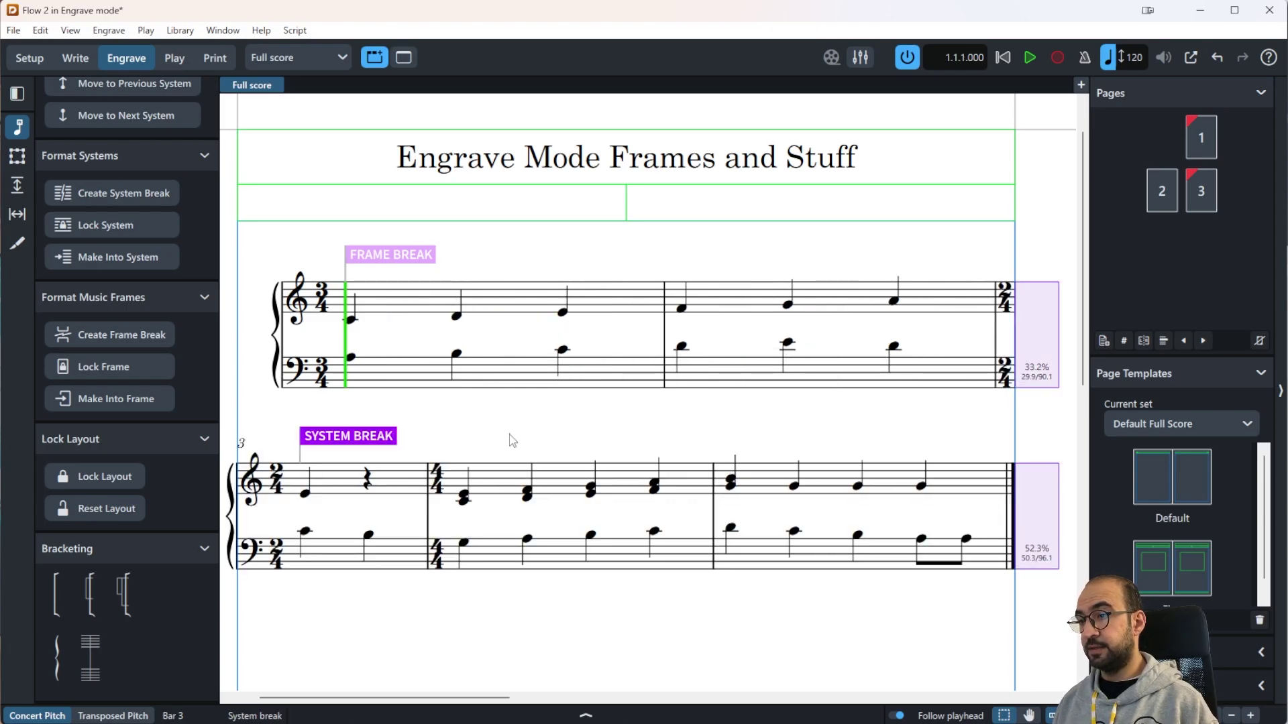
pyautogui.click(580, 715)
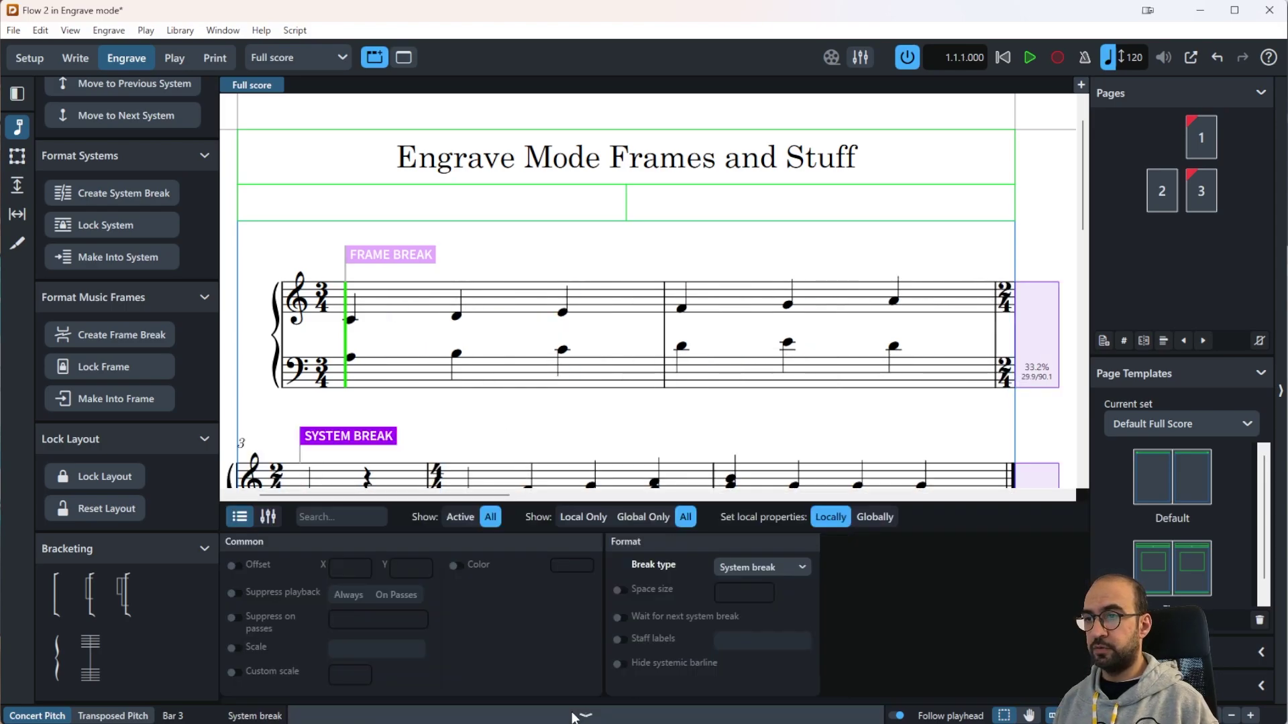
pyautogui.scroll(-3, 544, 421)
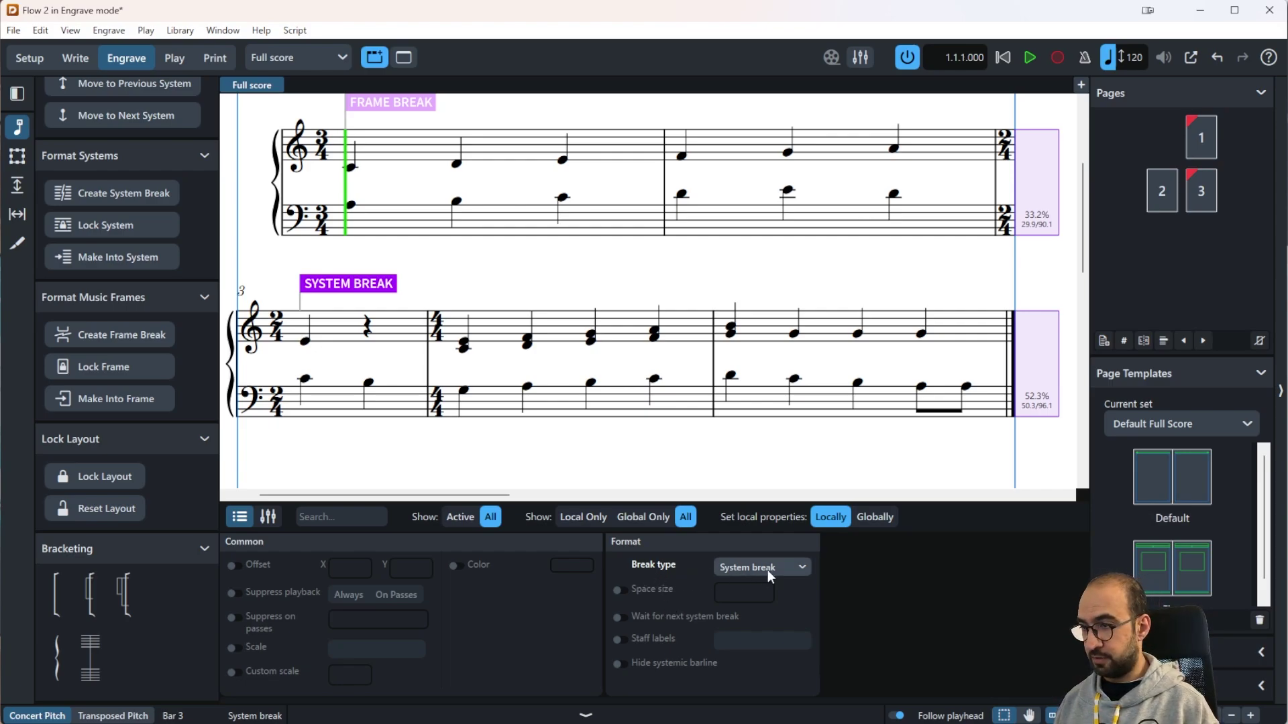
pyautogui.click(787, 564)
pyautogui.click(786, 589)
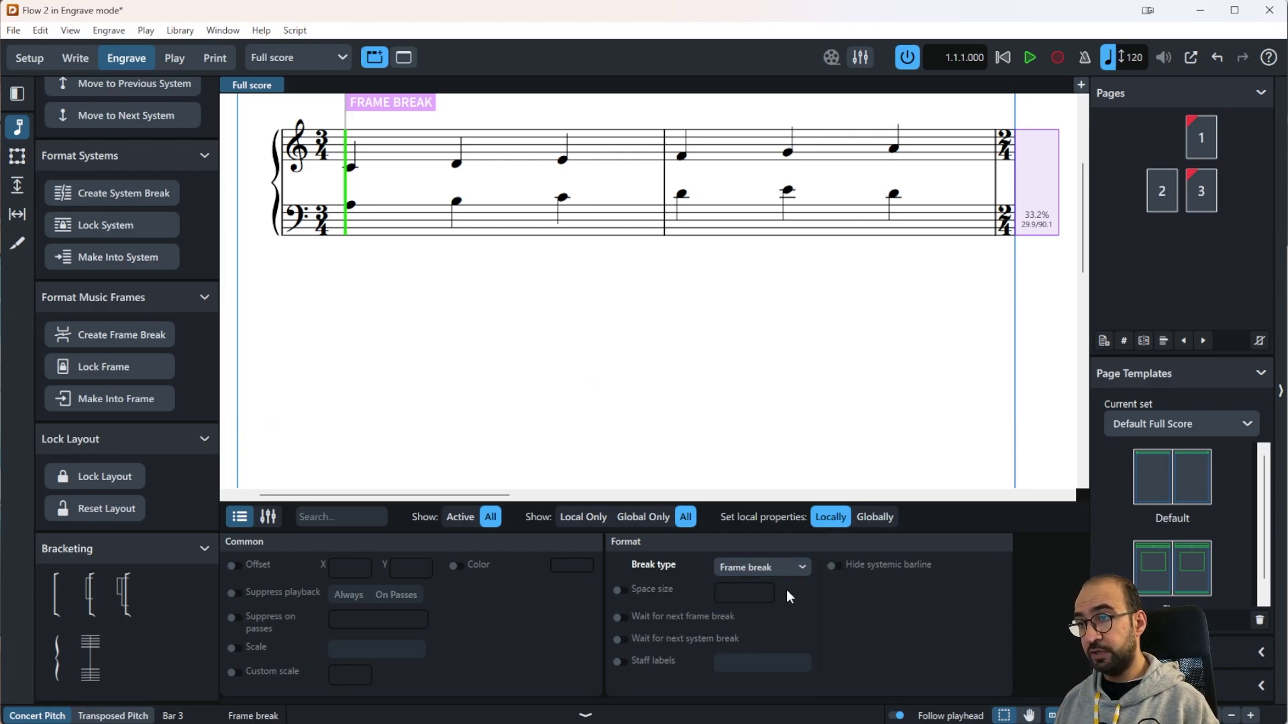
pyautogui.moveTo(852, 375)
pyautogui.mouseDown()
pyautogui.moveTo(724, 367)
pyautogui.moveTo(325, 420)
pyautogui.moveTo(425, 396)
pyautogui.moveTo(771, 425)
pyautogui.moveTo(826, 506)
pyautogui.mouseUp()
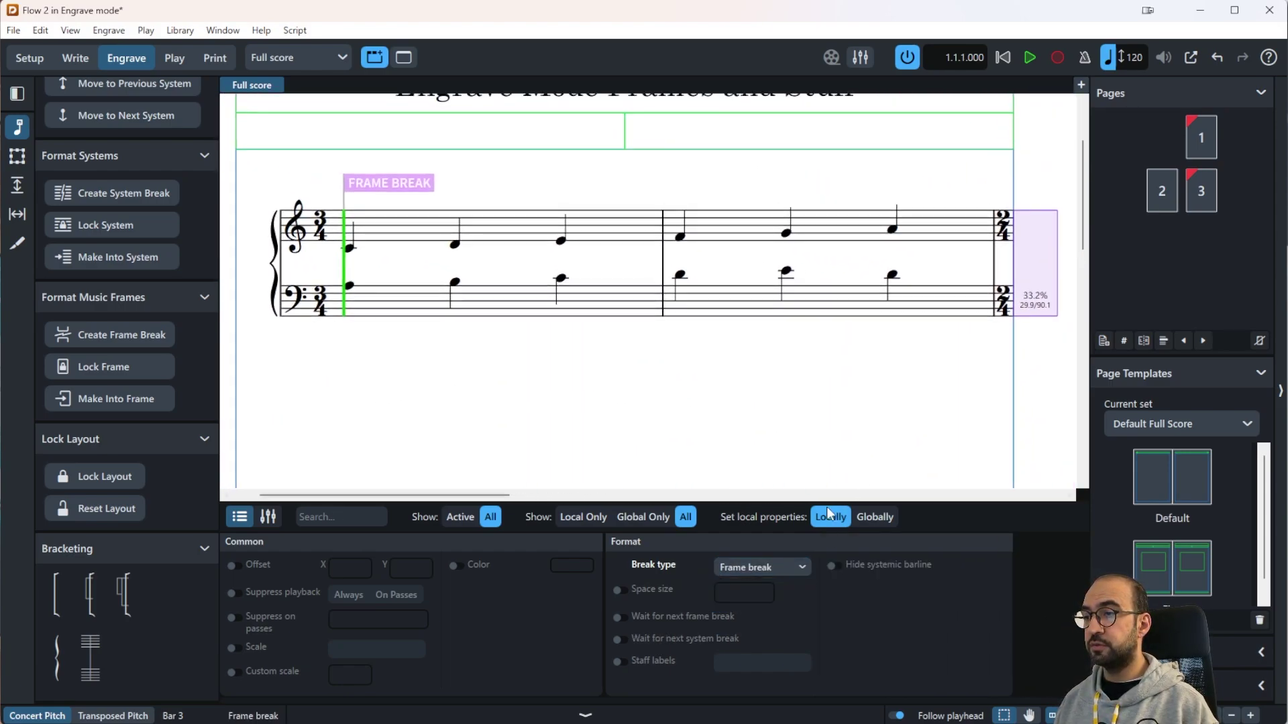
pyautogui.click(774, 571)
pyautogui.click(774, 602)
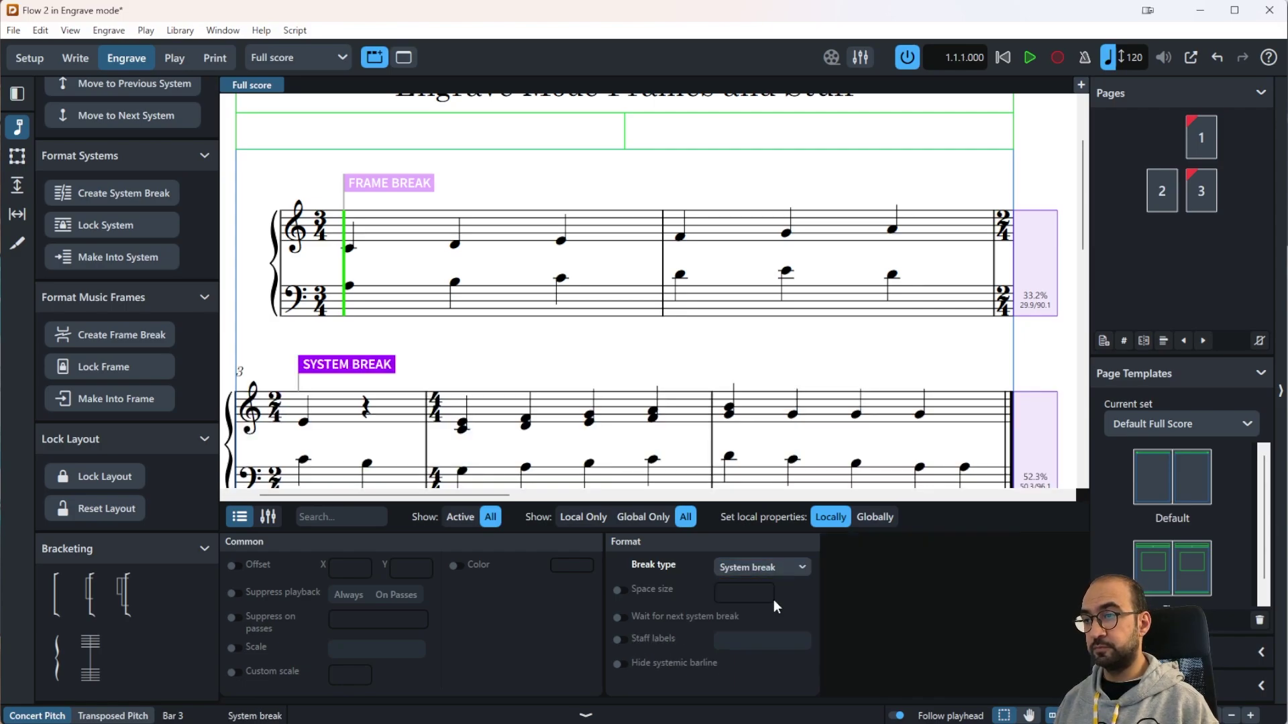
pyautogui.moveTo(642, 400); pyautogui.dragTo(665, 289)
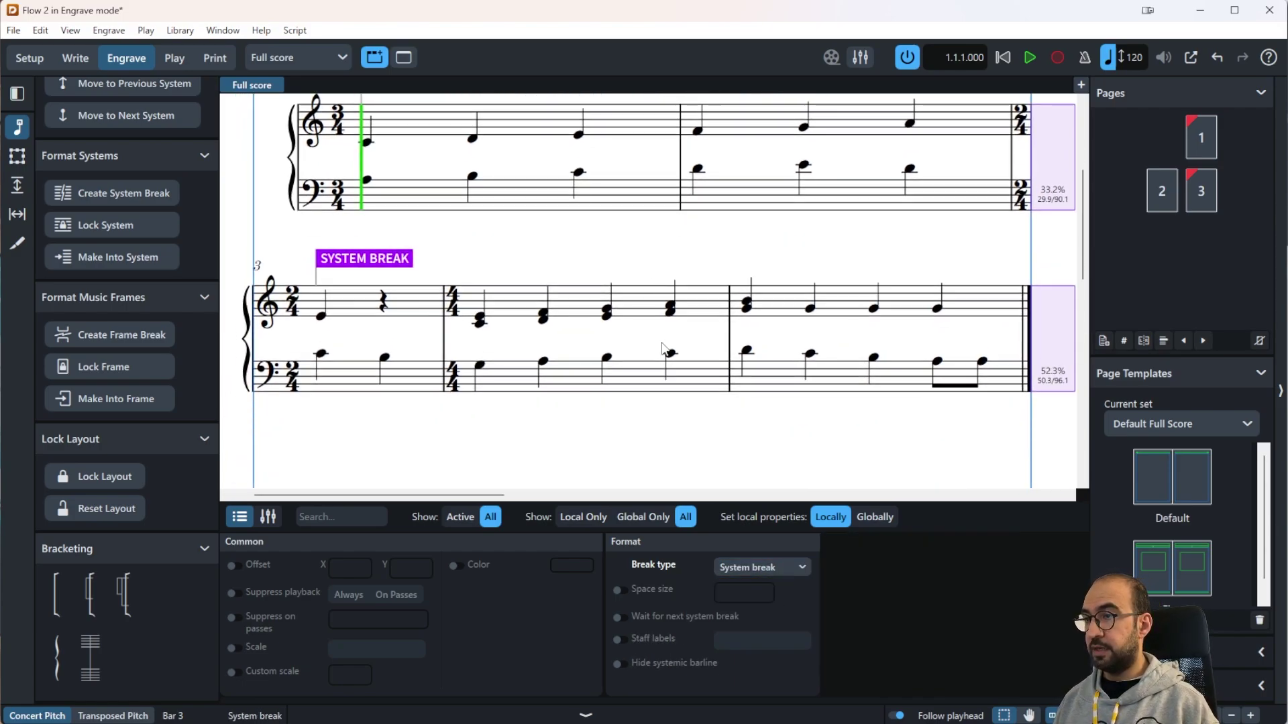
pyautogui.click(620, 589)
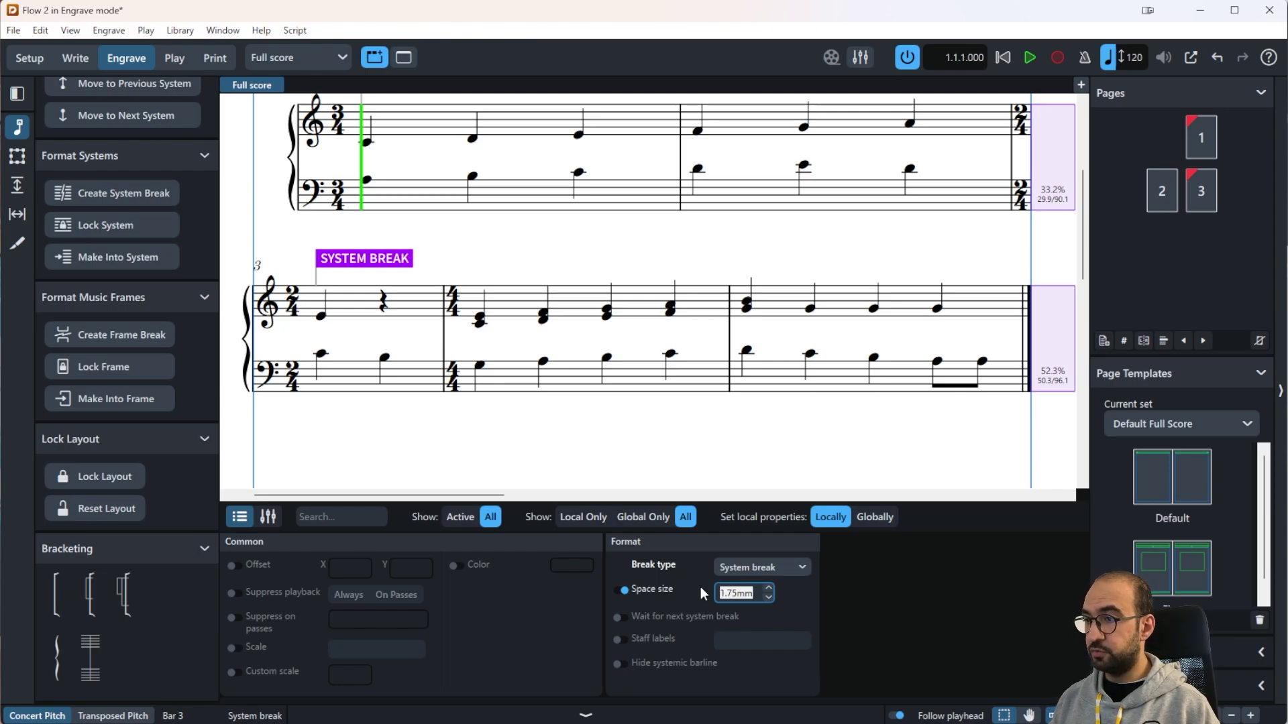
pyautogui.write('3')
pyautogui.press('Return')
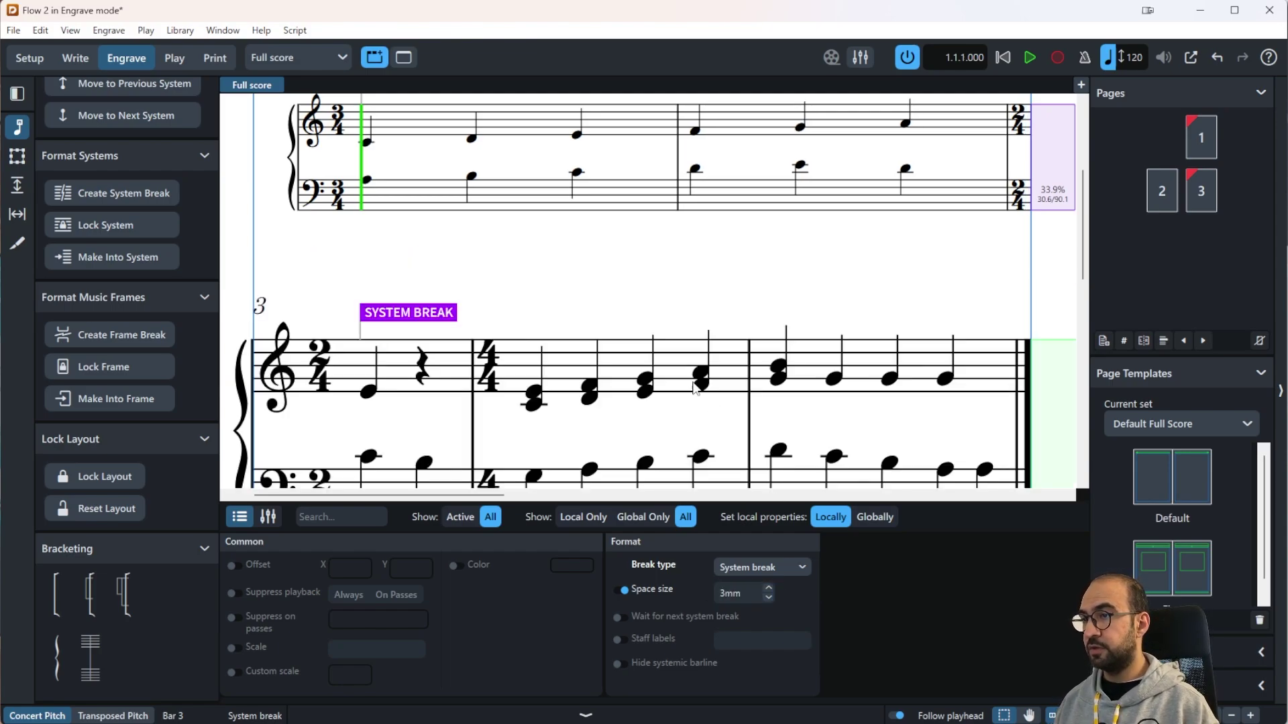
pyautogui.scroll(-2, 691, 382)
pyautogui.scroll(1, 693, 384)
pyautogui.scroll(-3, 695, 388)
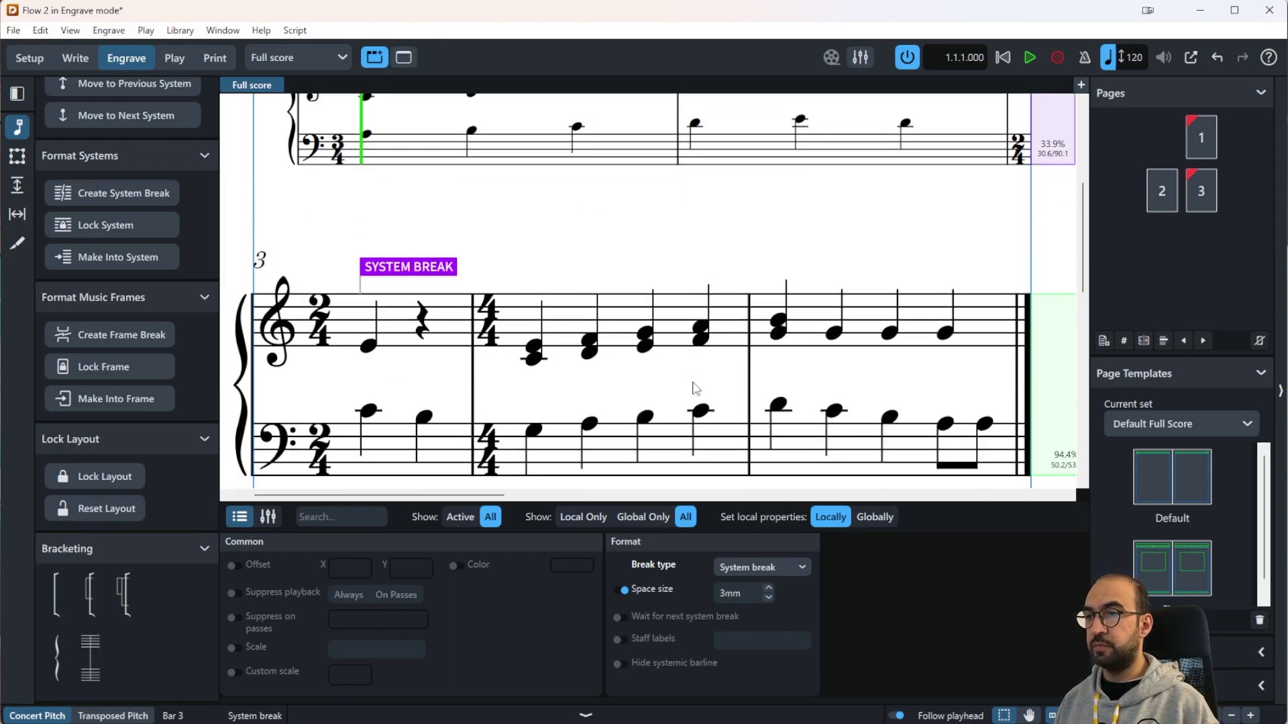
pyautogui.scroll(2, 695, 388)
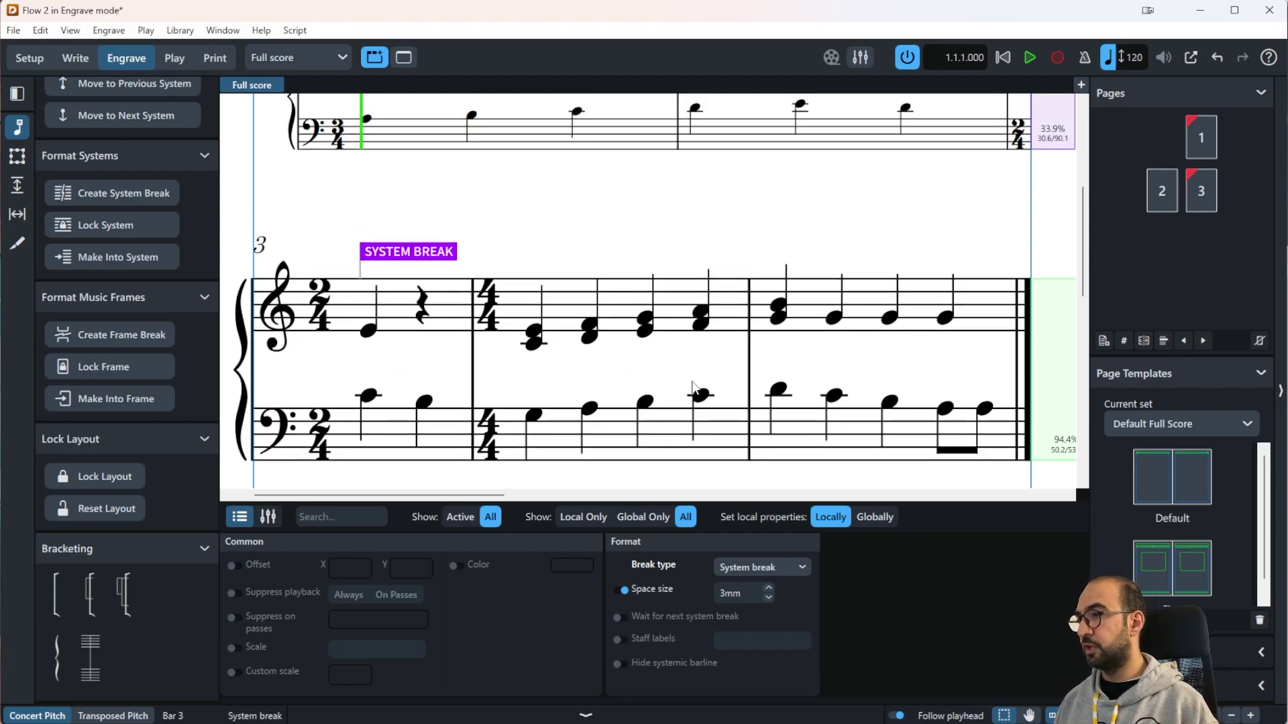
pyautogui.scroll(-1, 703, 318)
pyautogui.scroll(-3, 703, 318)
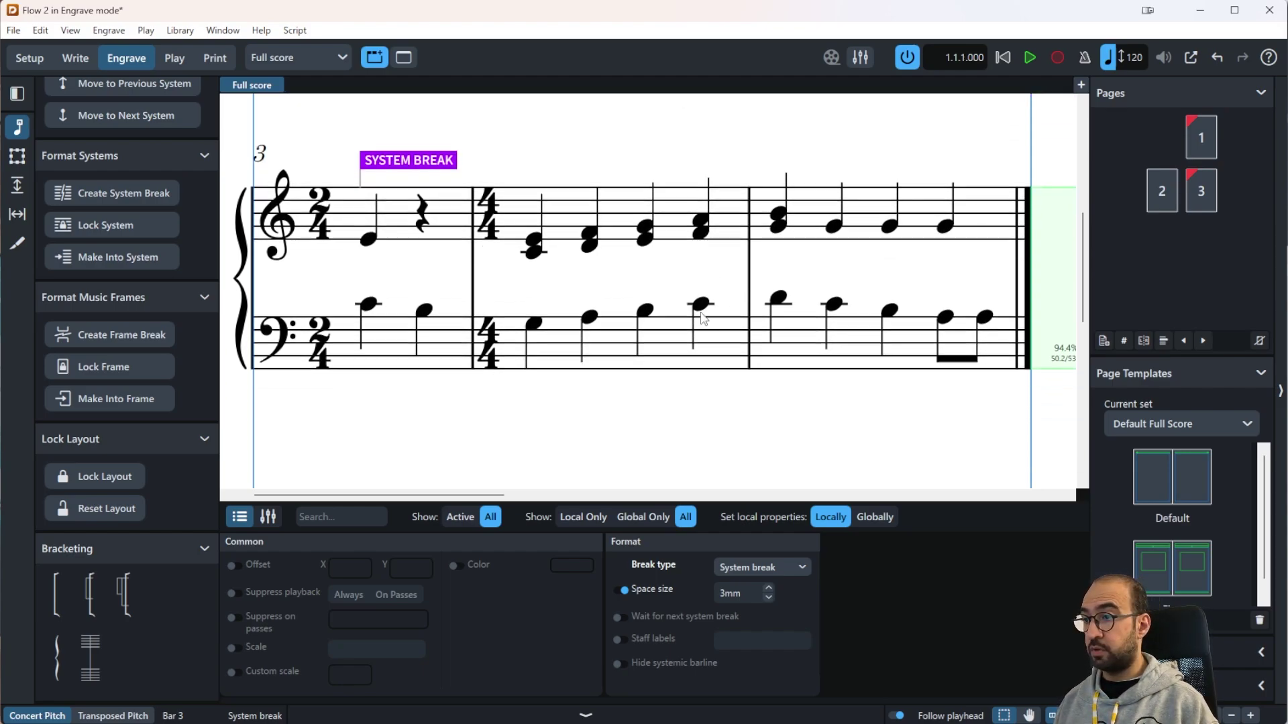
pyautogui.scroll(2, 701, 316)
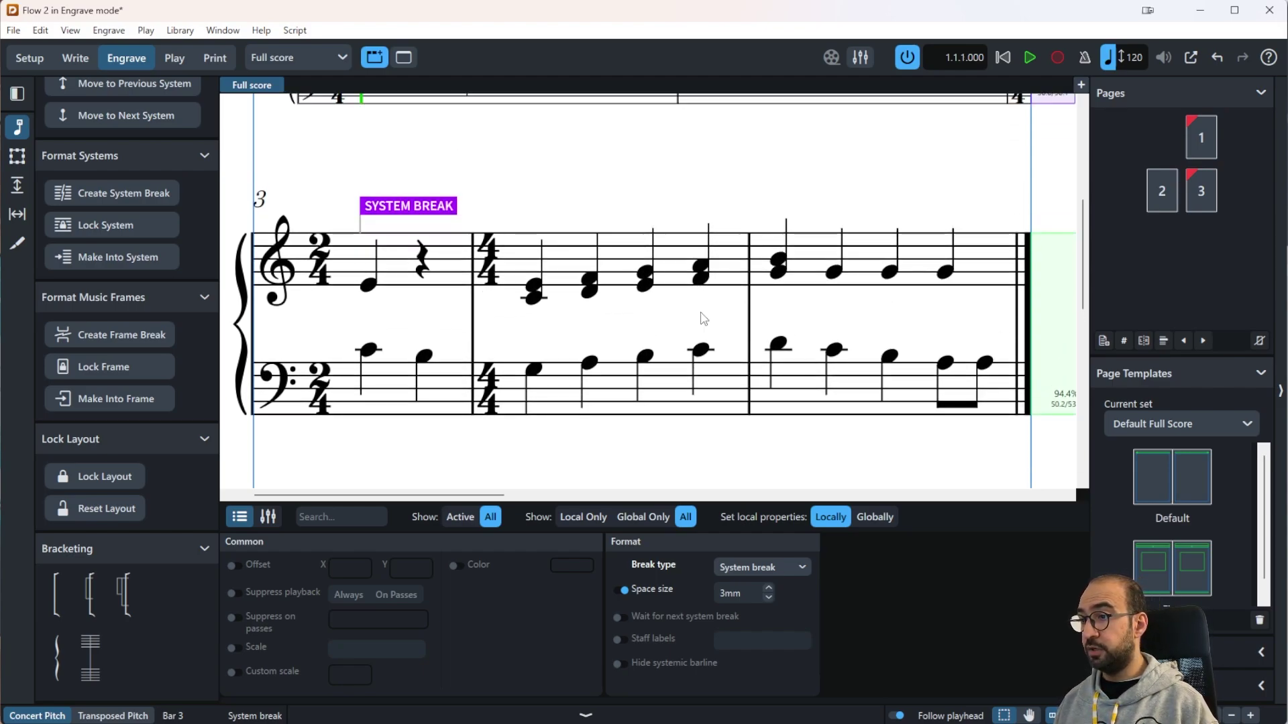
pyautogui.click(619, 590)
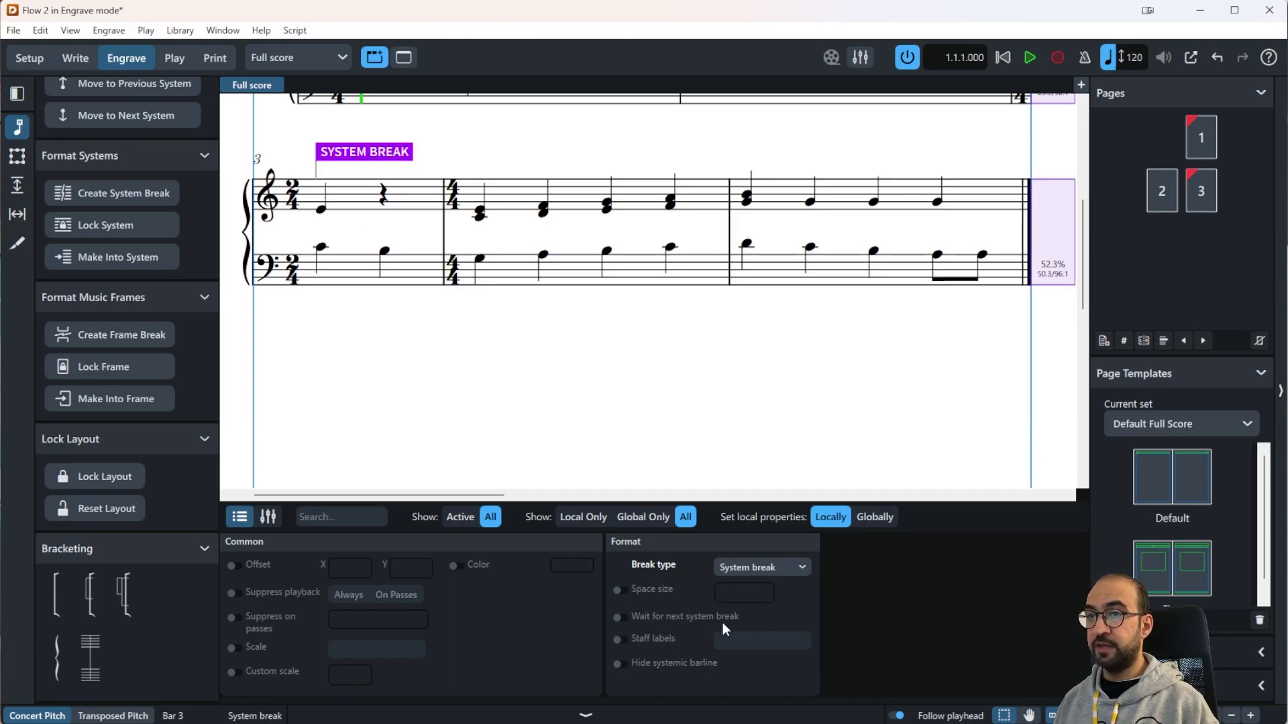
# Step: Enable Wait for next system break on the bar 3 system break
pyautogui.click(666, 621)
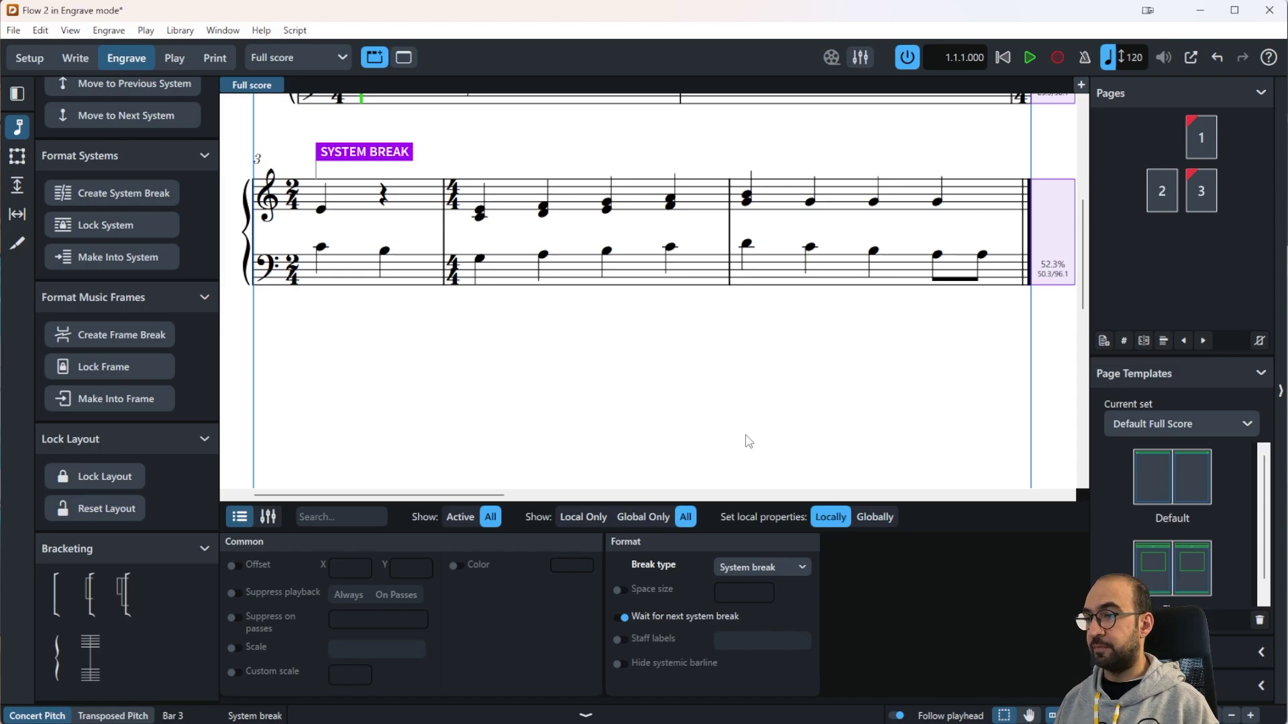
# Step: Activate the Staff labels property on the bar 3 system break, then deselect the signpost
pyautogui.click(619, 641)
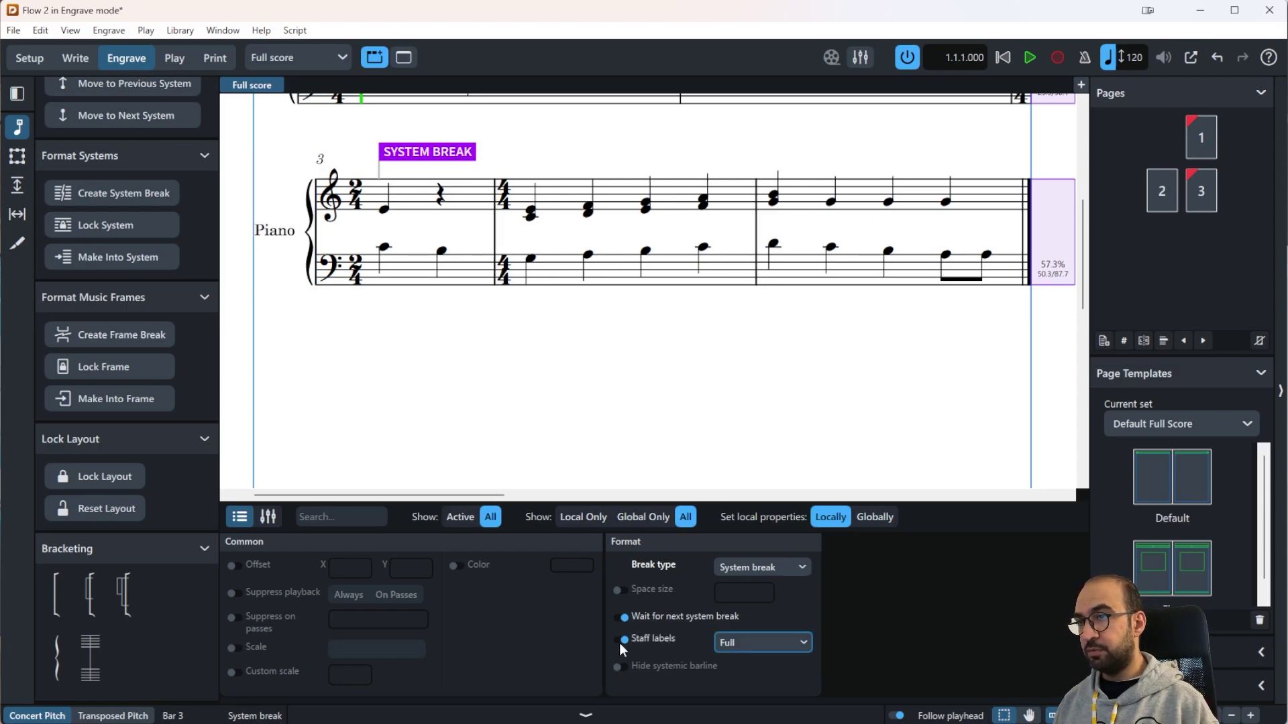
pyautogui.click(754, 648)
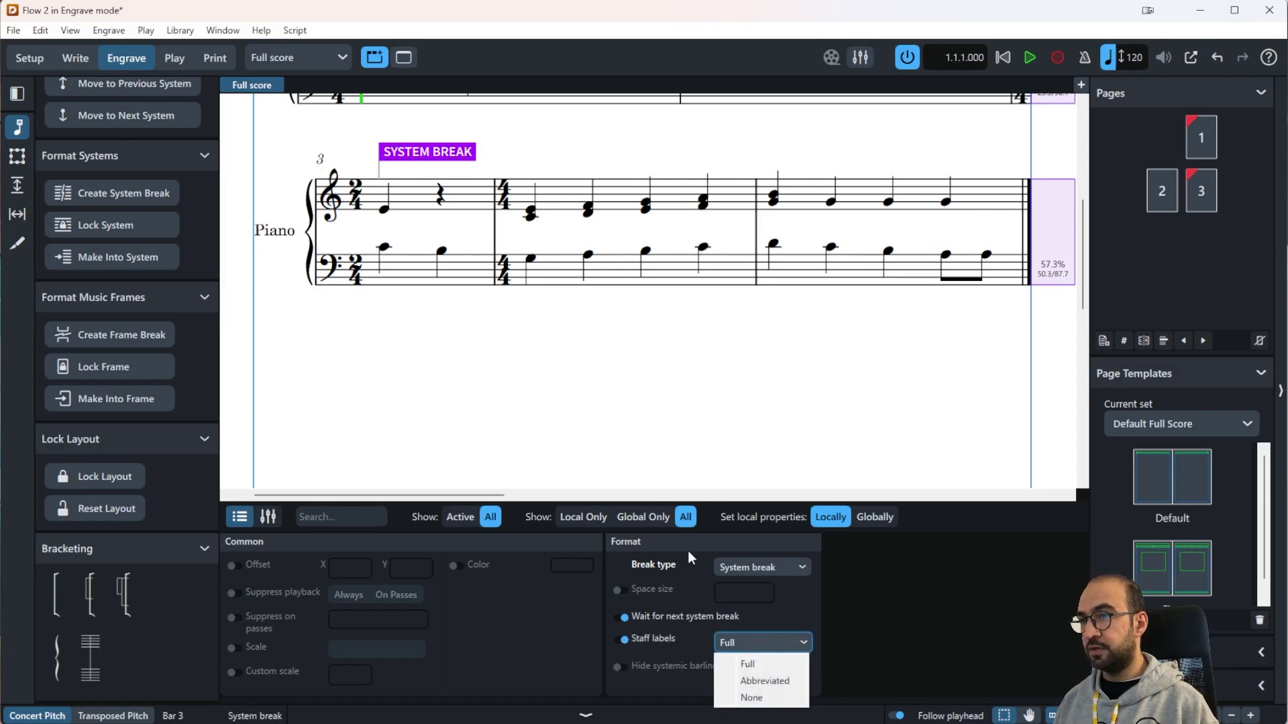
pyautogui.click(636, 426)
pyautogui.click(636, 426)
pyautogui.scroll(3, 636, 424)
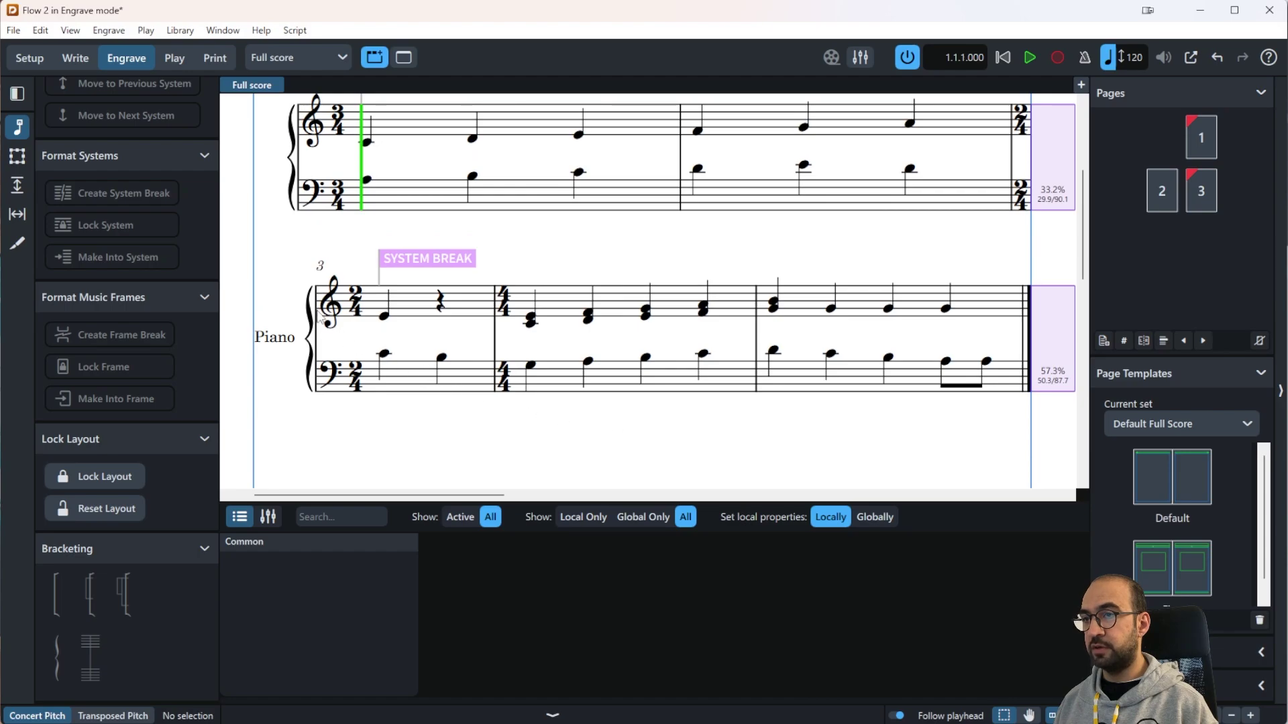
# Step: On the bar 3 system break, try Abbreviated, None and Full staff labels, ending on None
pyautogui.click(451, 262)
pyautogui.click(723, 637)
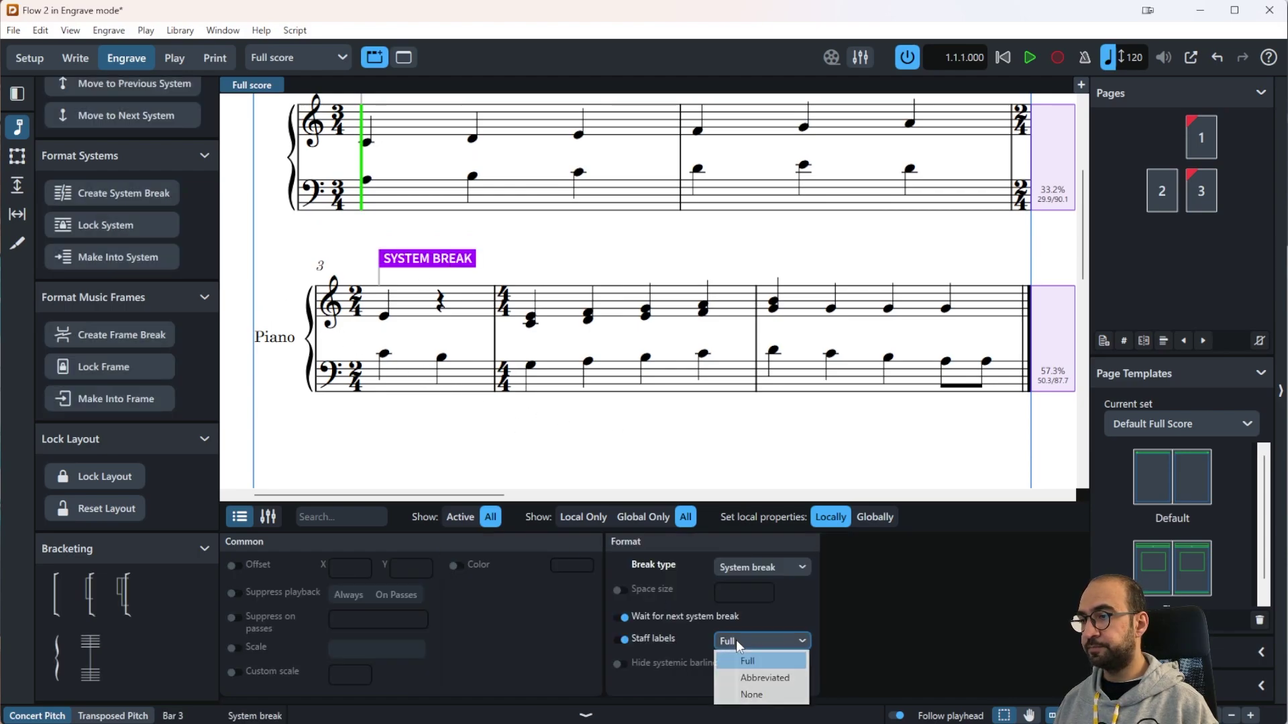
pyautogui.click(756, 675)
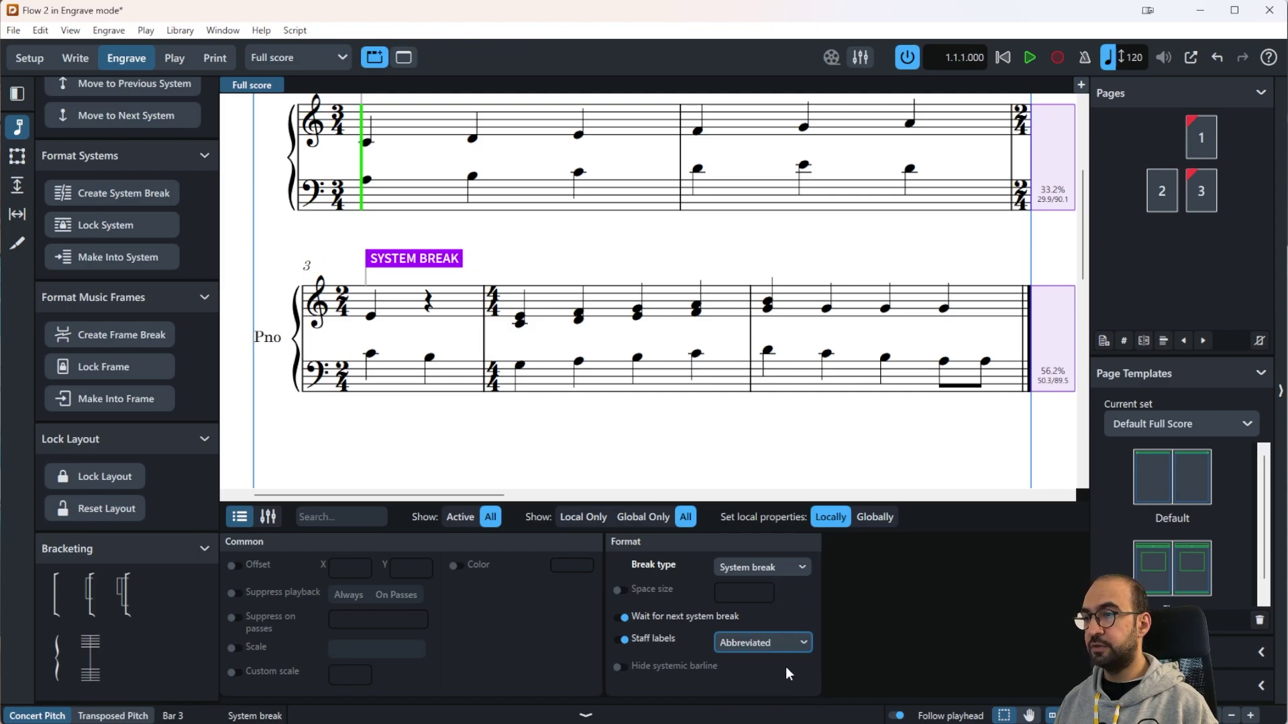
pyautogui.click(788, 641)
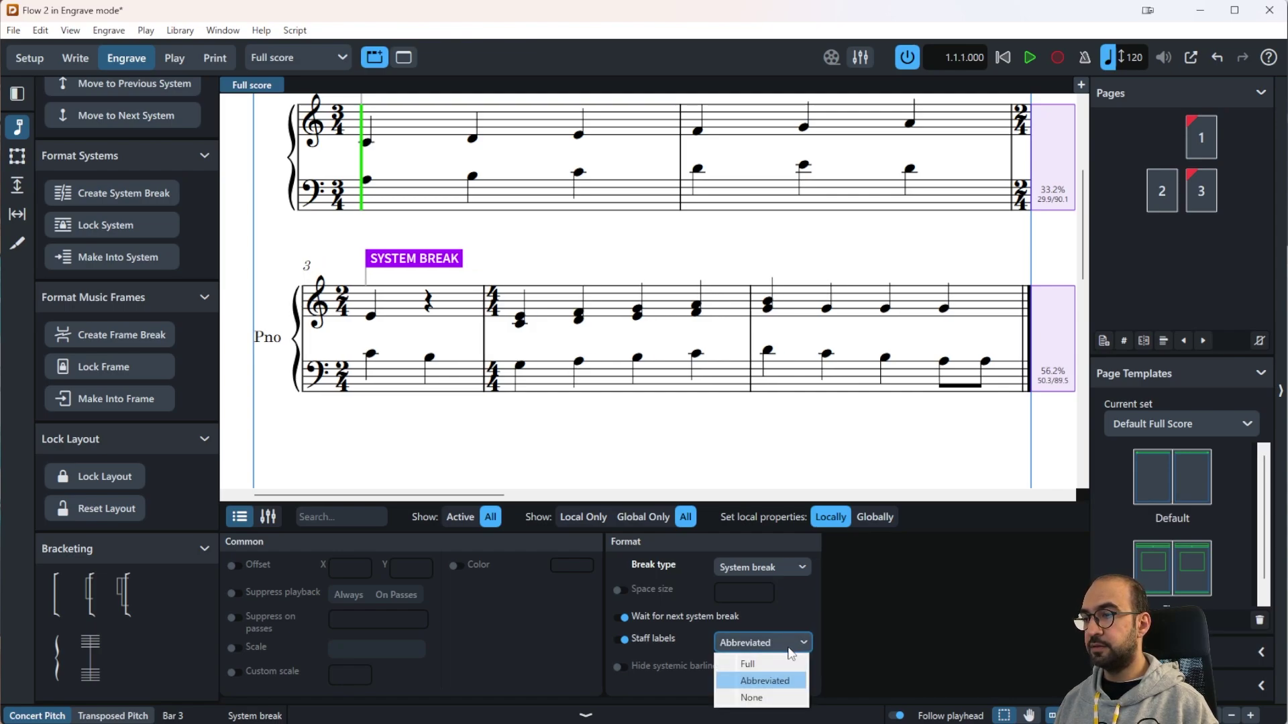
pyautogui.click(786, 702)
pyautogui.click(762, 639)
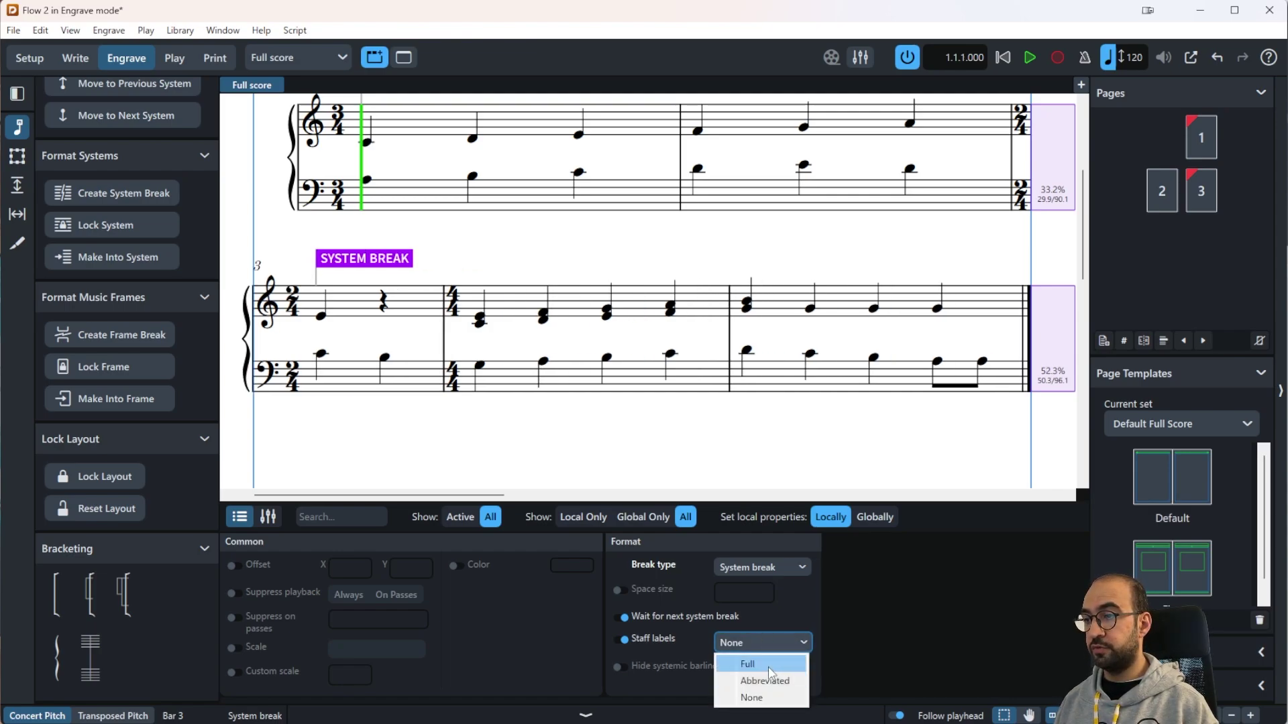
pyautogui.click(768, 664)
pyautogui.click(758, 638)
pyautogui.click(772, 699)
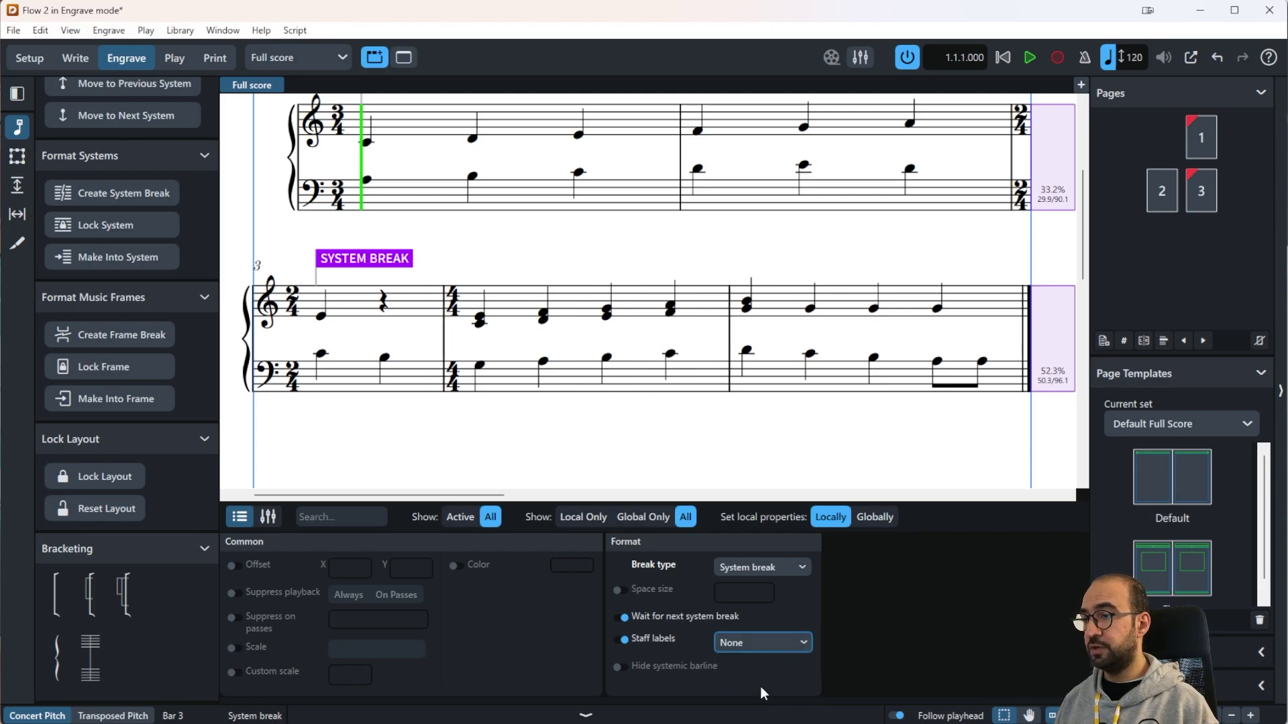
# Step: Toggle Hide systemic barline for the bar 3 system to compare, leaving brace and barline hidden
pyautogui.click(683, 666)
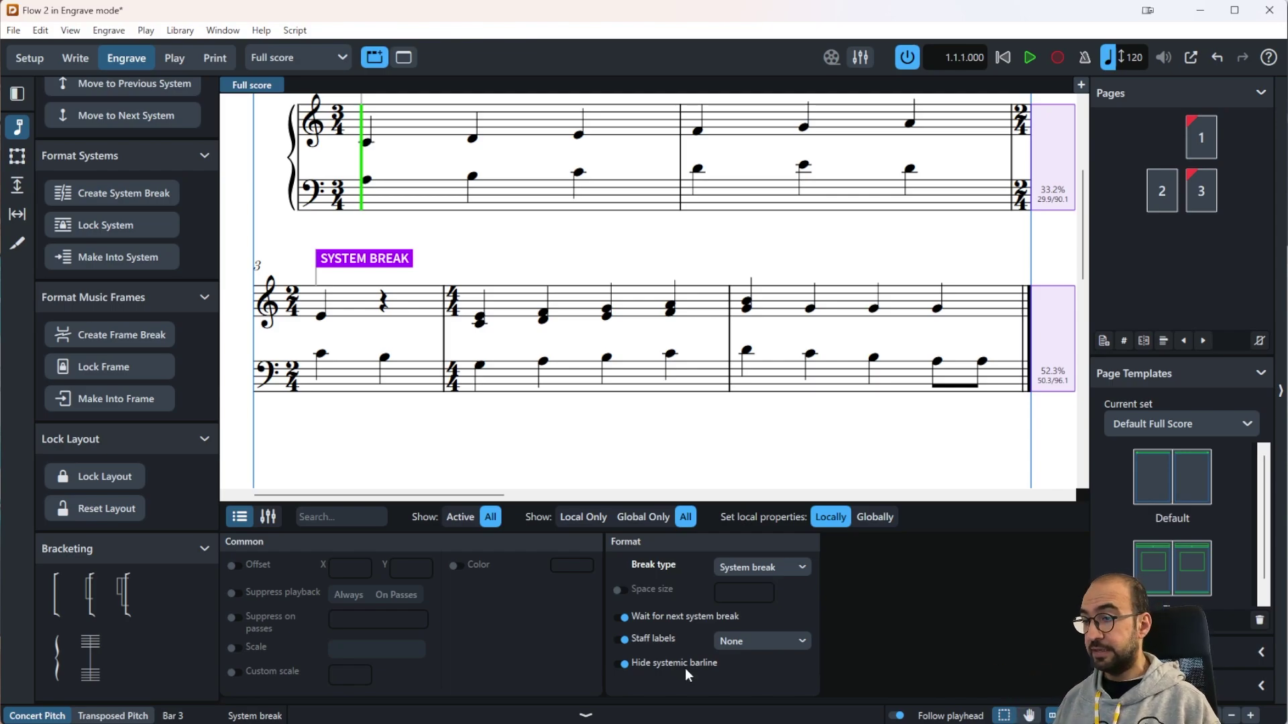
pyautogui.click(685, 668)
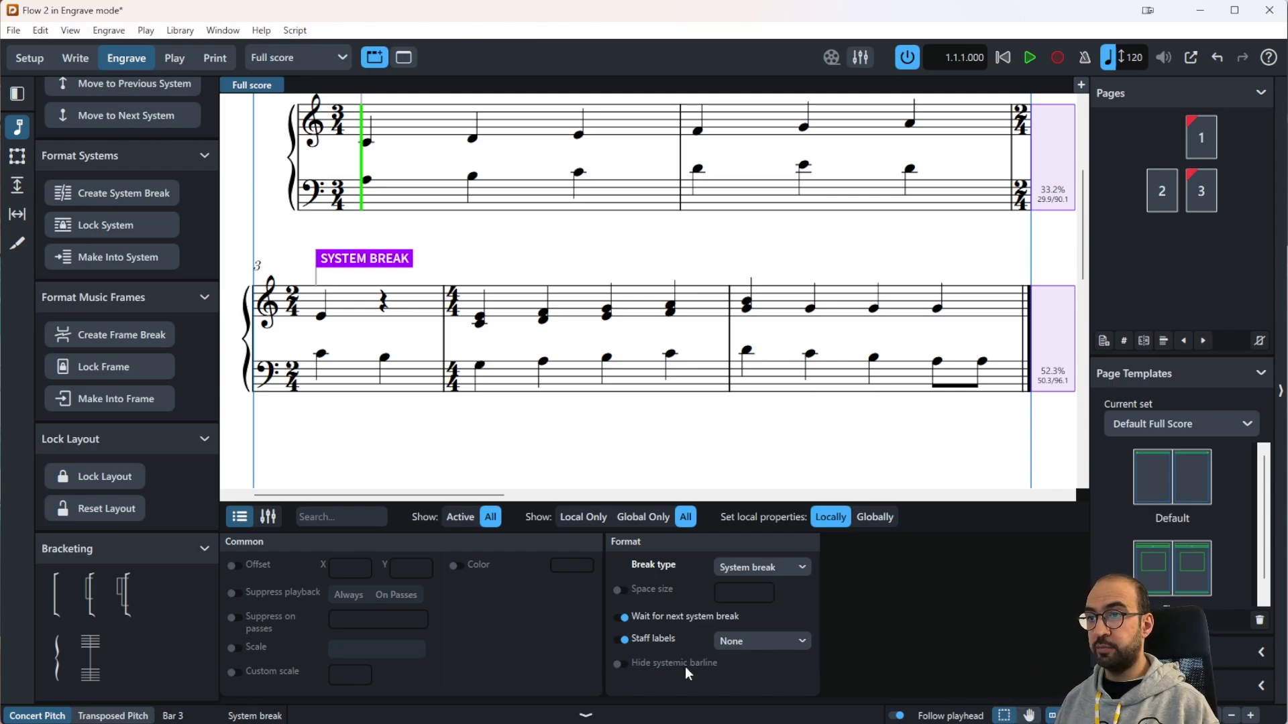
pyautogui.click(686, 667)
pyautogui.click(685, 667)
pyautogui.click(685, 667)
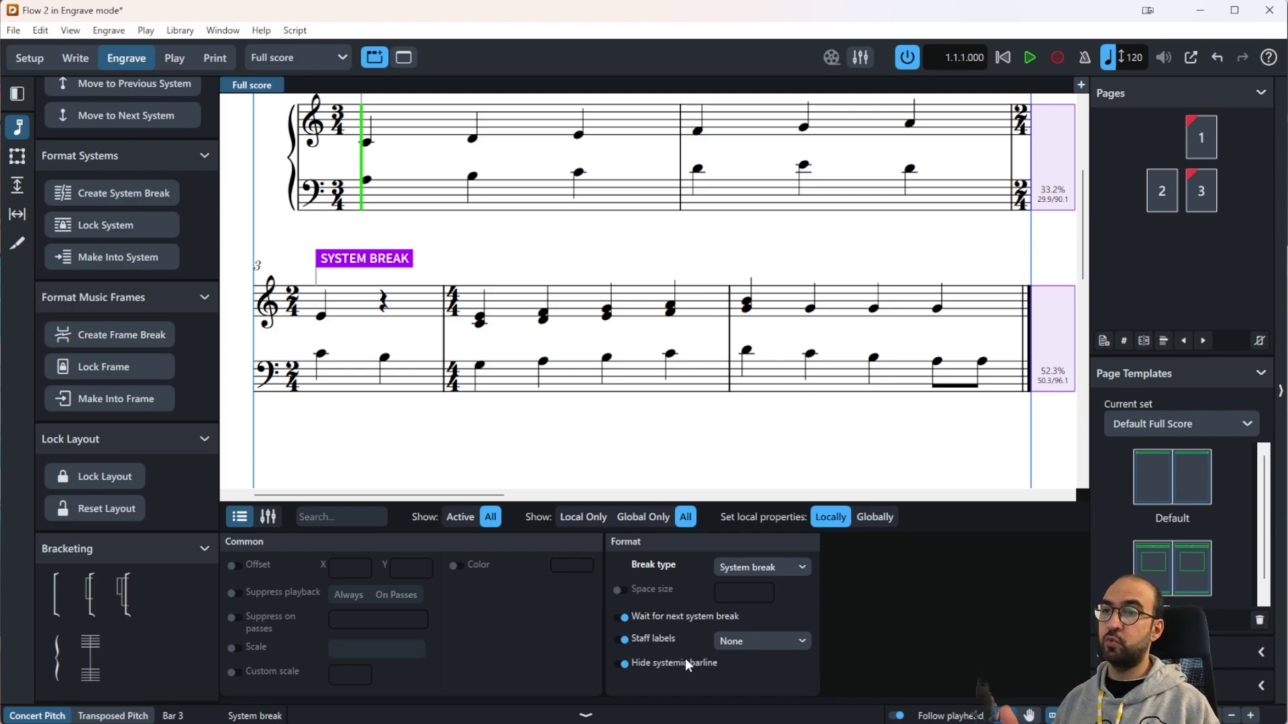